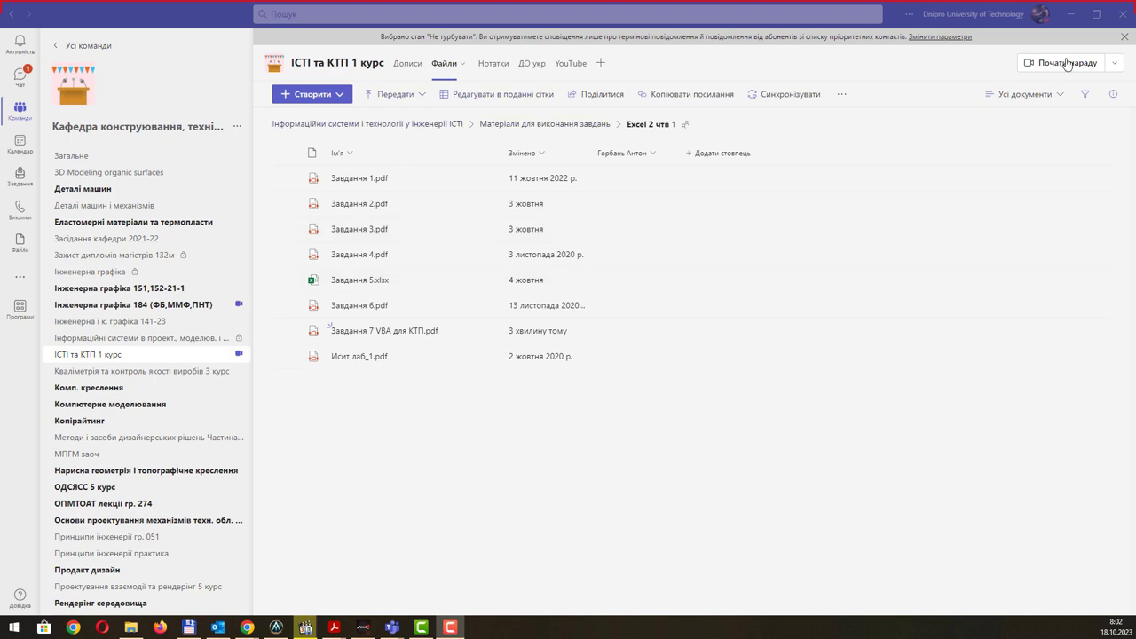
Close the Microsoft Teams course-files window to reveal Excel's start screen.
click(1124, 20)
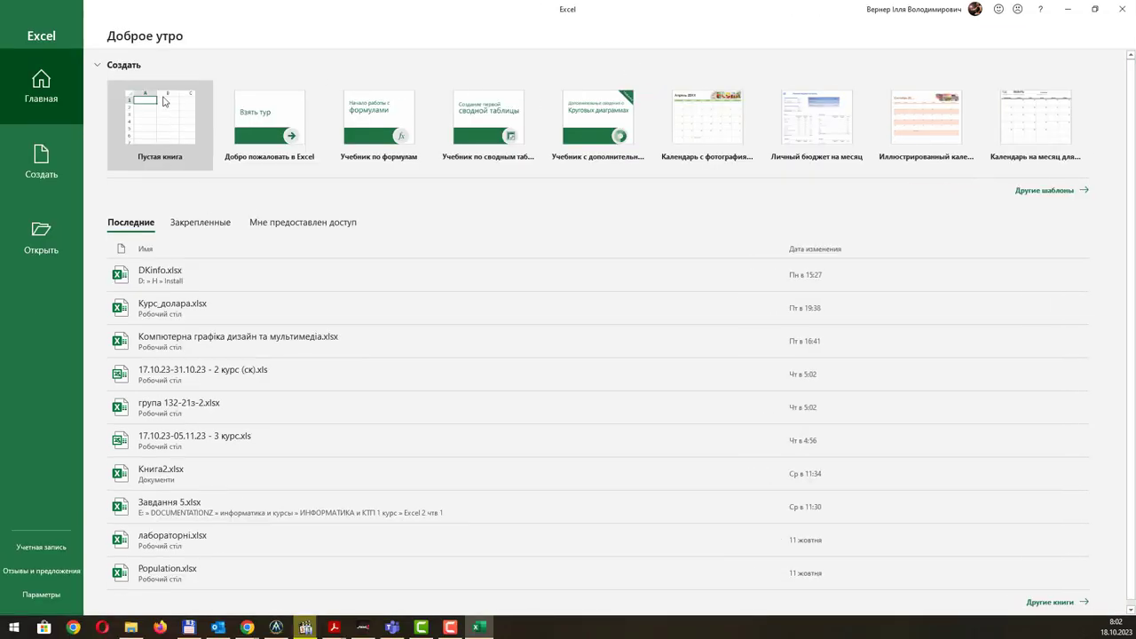
Create the blank workbook Книга1 and show the Разработчик ribbon tab.
click(160, 113)
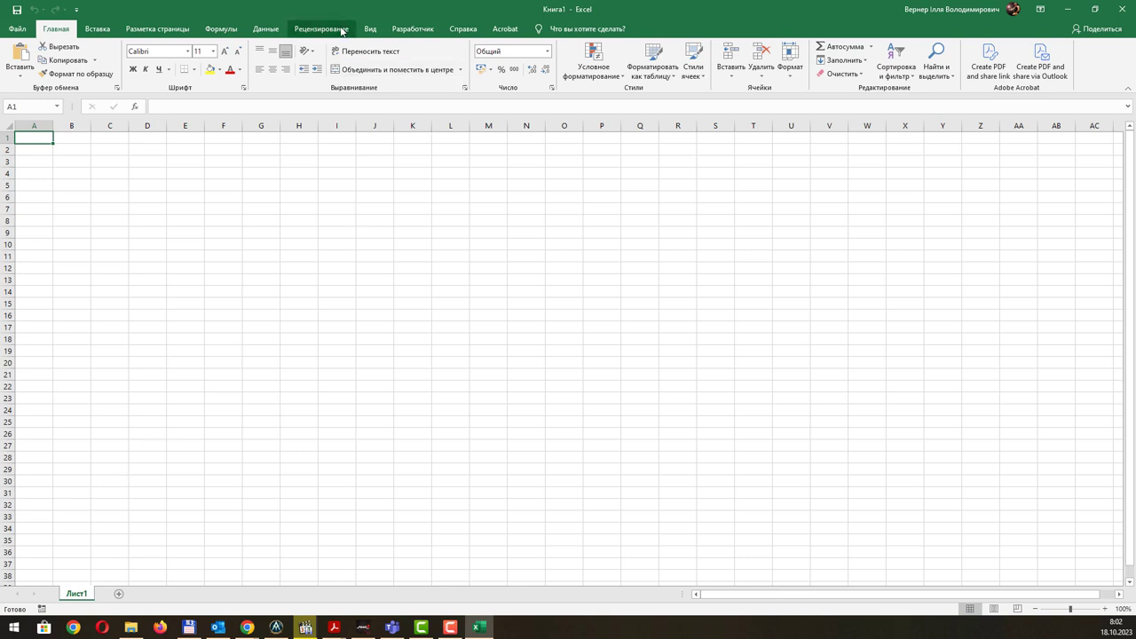
click(430, 31)
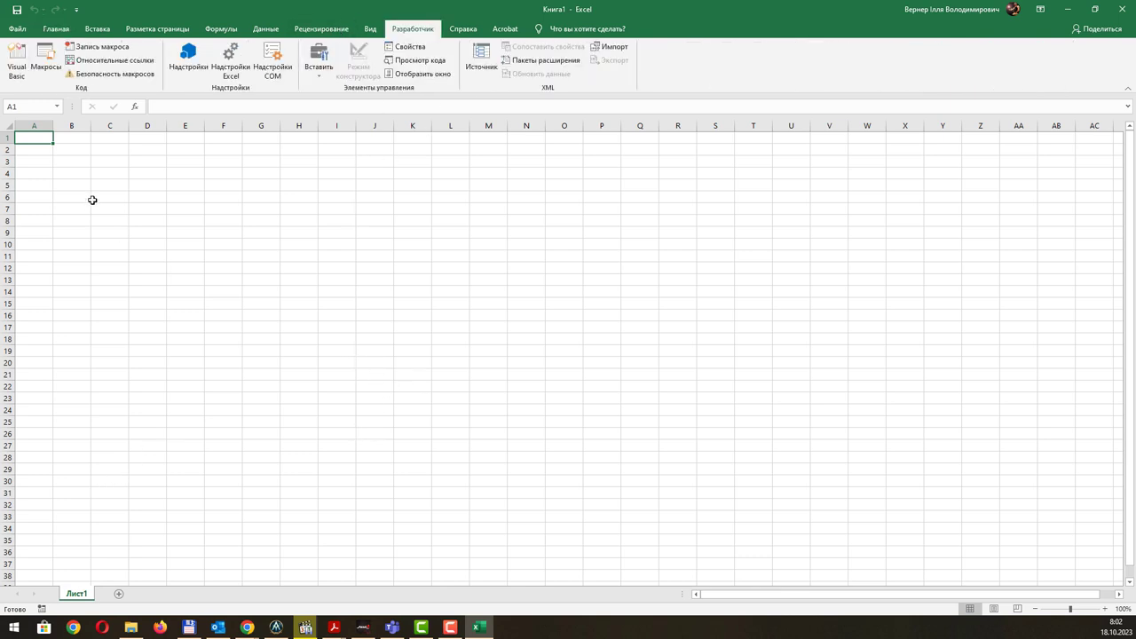
Start recording a macro named ПерейменуванняАркушу, stored in Эта книга.
click(99, 47)
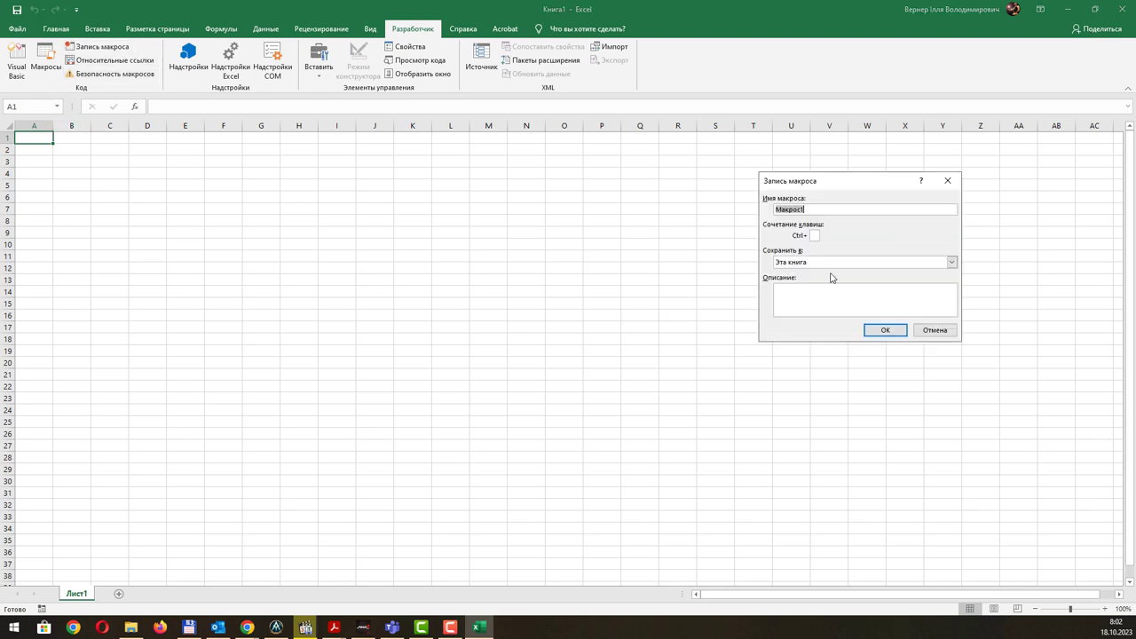
drag(862, 181, 419, 323)
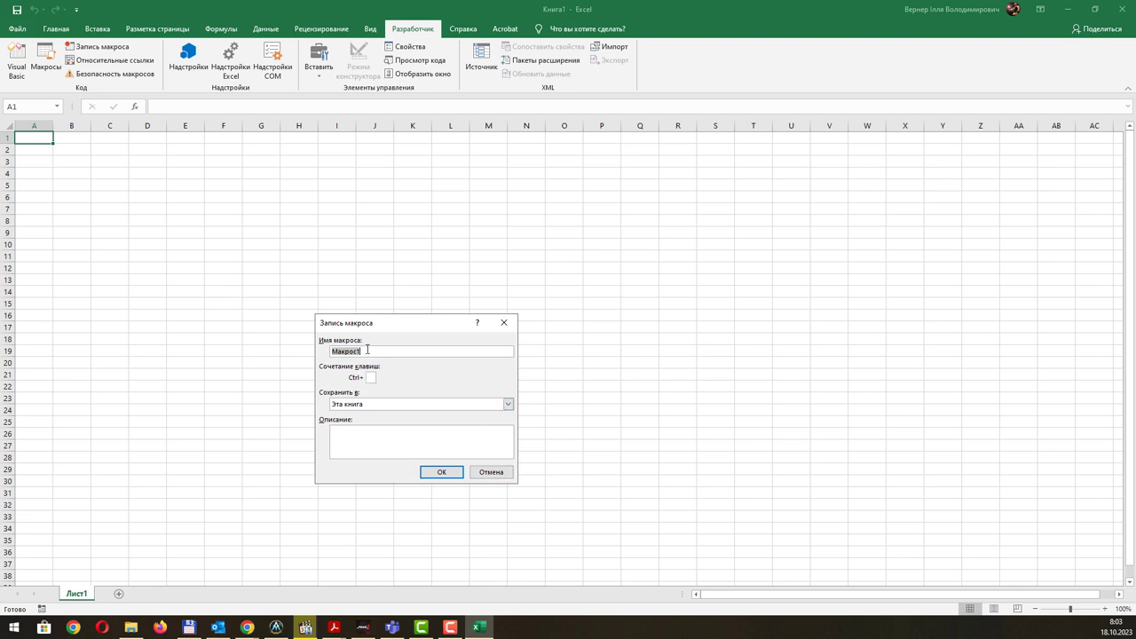
drag(369, 351, 303, 351)
text(П)
text(ерейменува)
text(нняА)
text(ркушу)
click(360, 407)
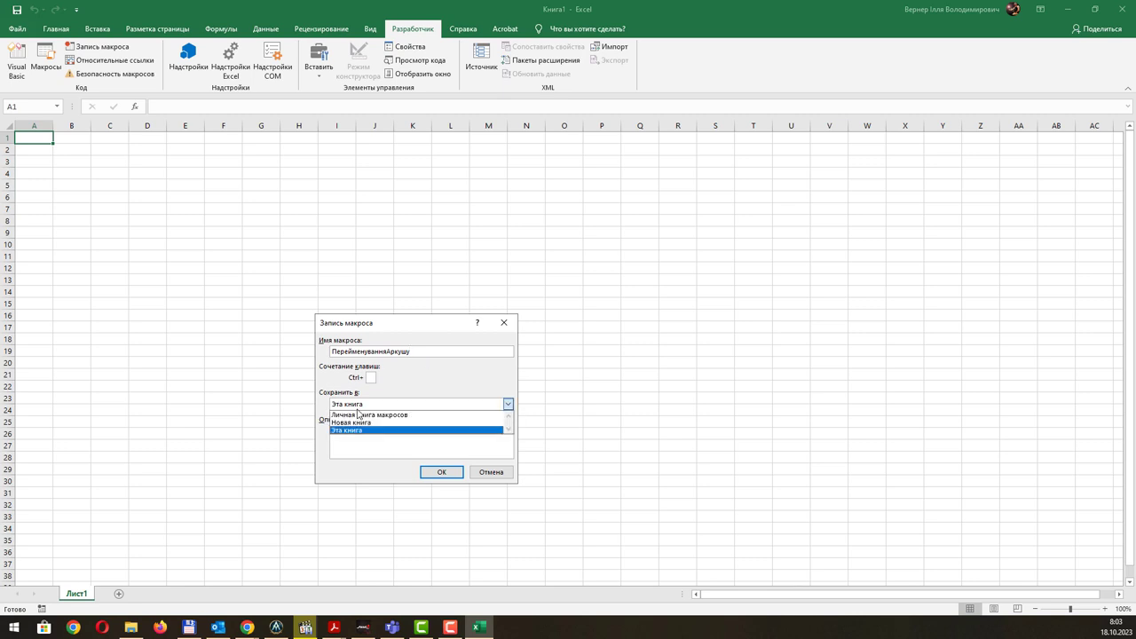
click(360, 408)
click(373, 440)
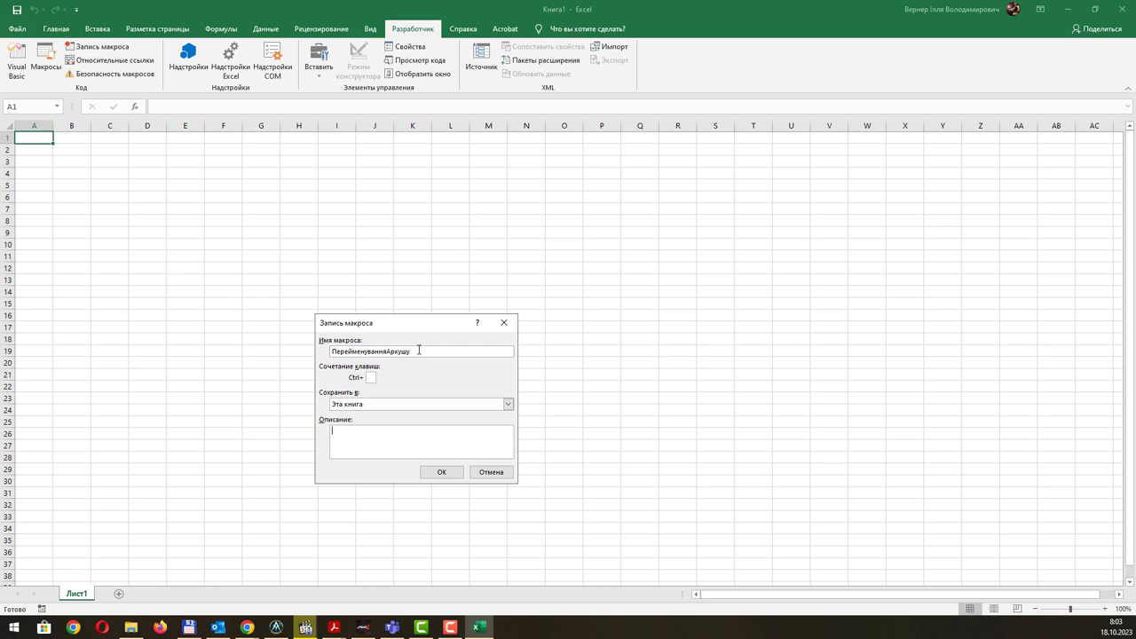
drag(419, 350, 303, 350)
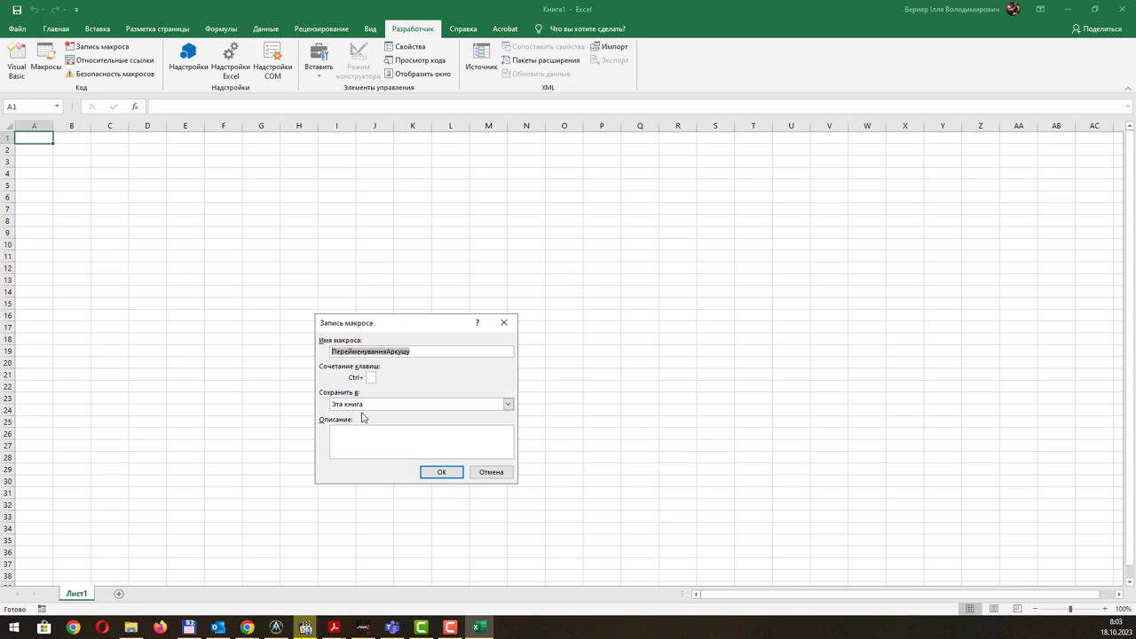
click(441, 472)
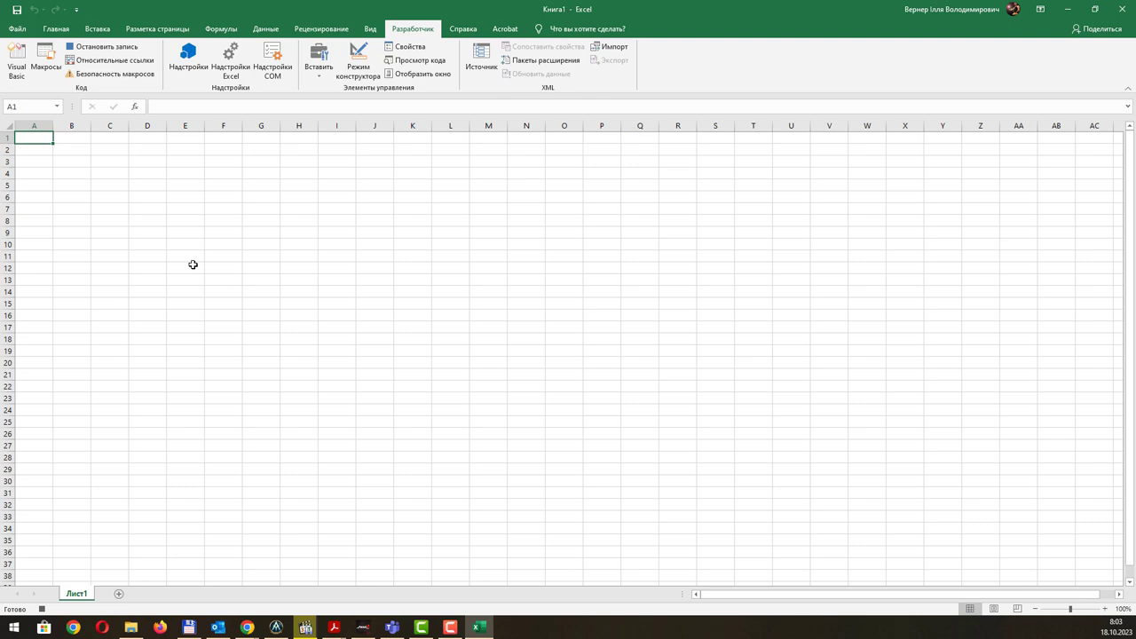
Rename the sheet Лист1 to Аркуш1, then stop the macro recording.
right_click(90, 594)
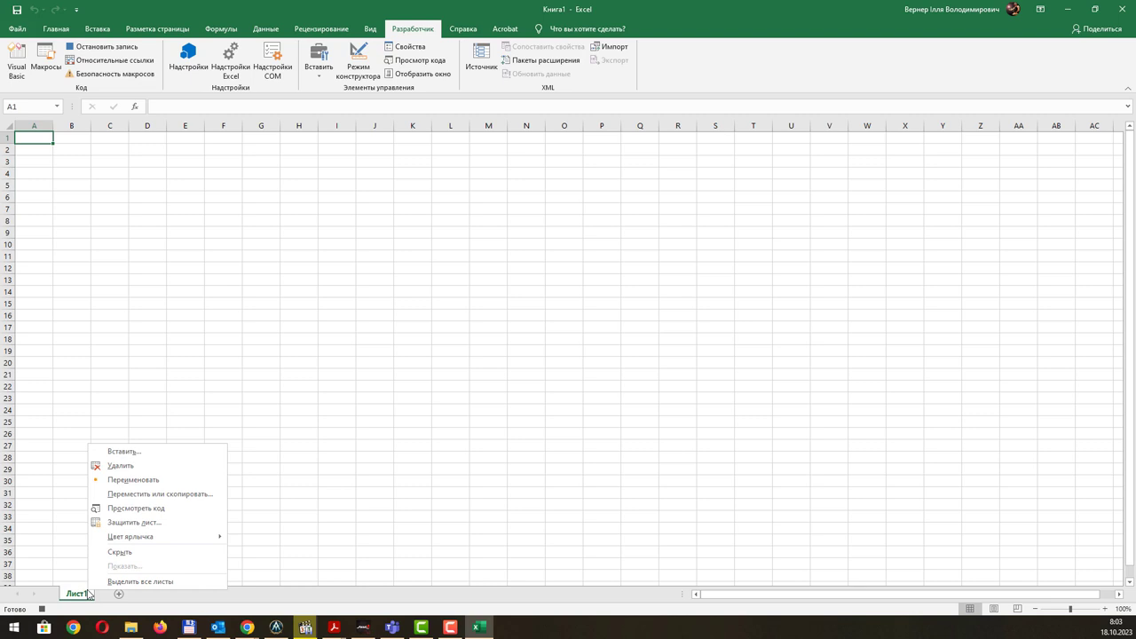
click(154, 485)
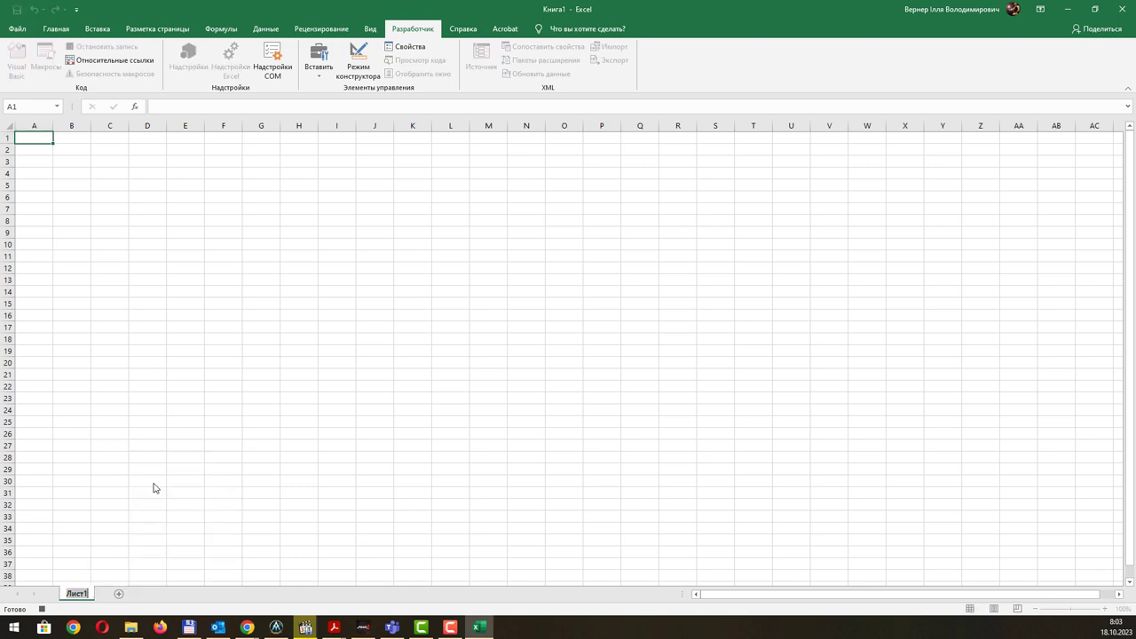
text(Ар)
text(куш1)
key(Return)
key(Return)
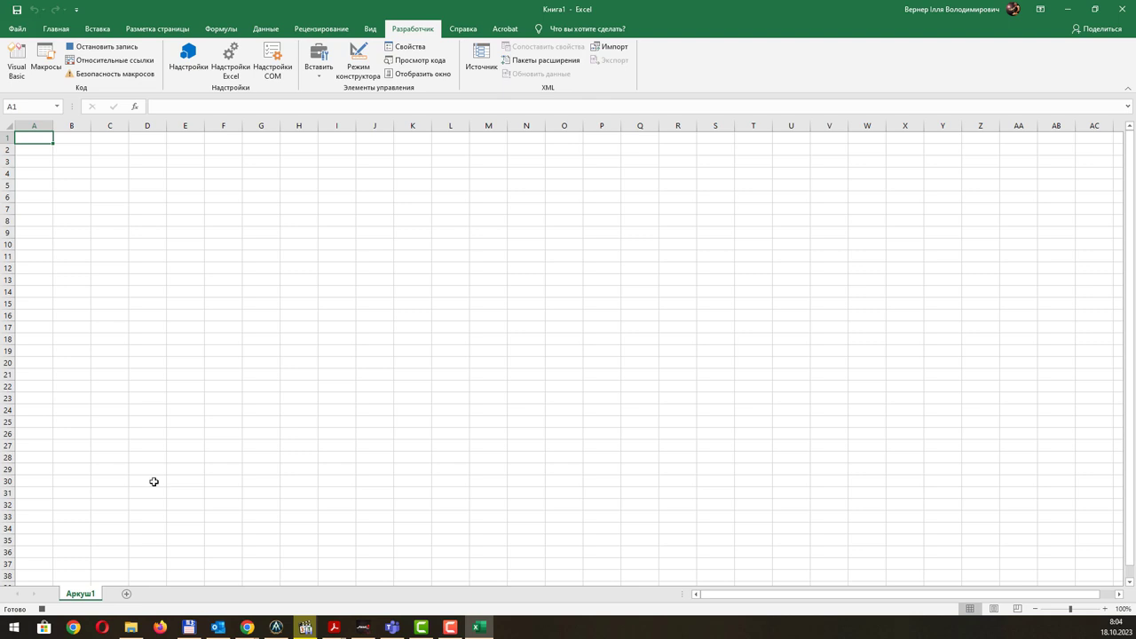
click(123, 46)
Edit ПерейменуванняАркушу from the Macros list to show its code in Module1.
click(49, 60)
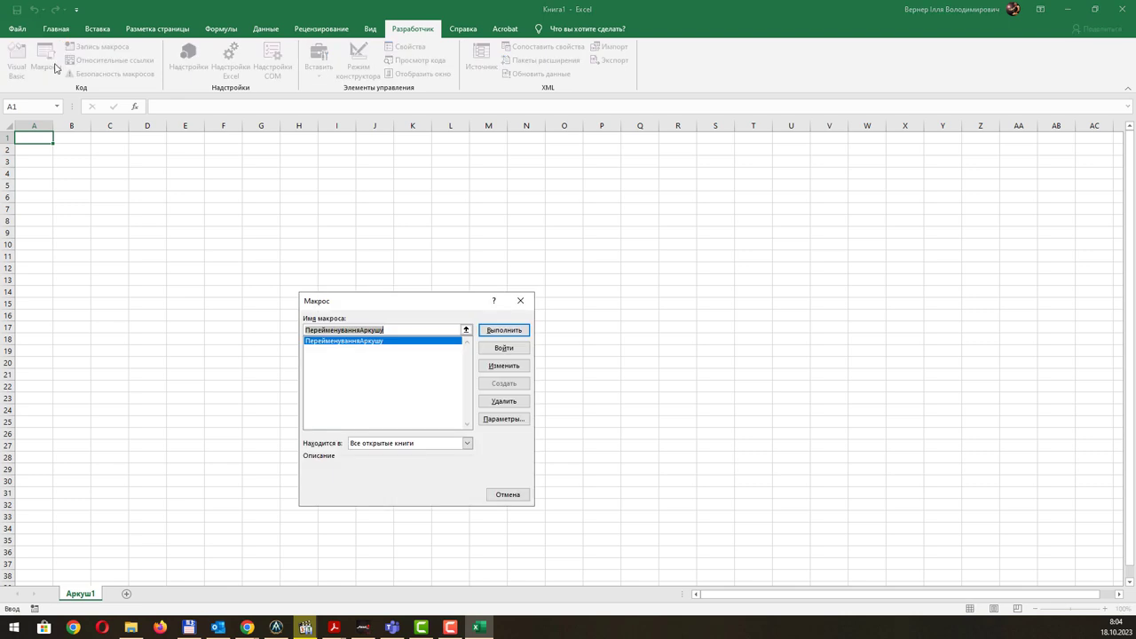
drag(381, 298, 331, 239)
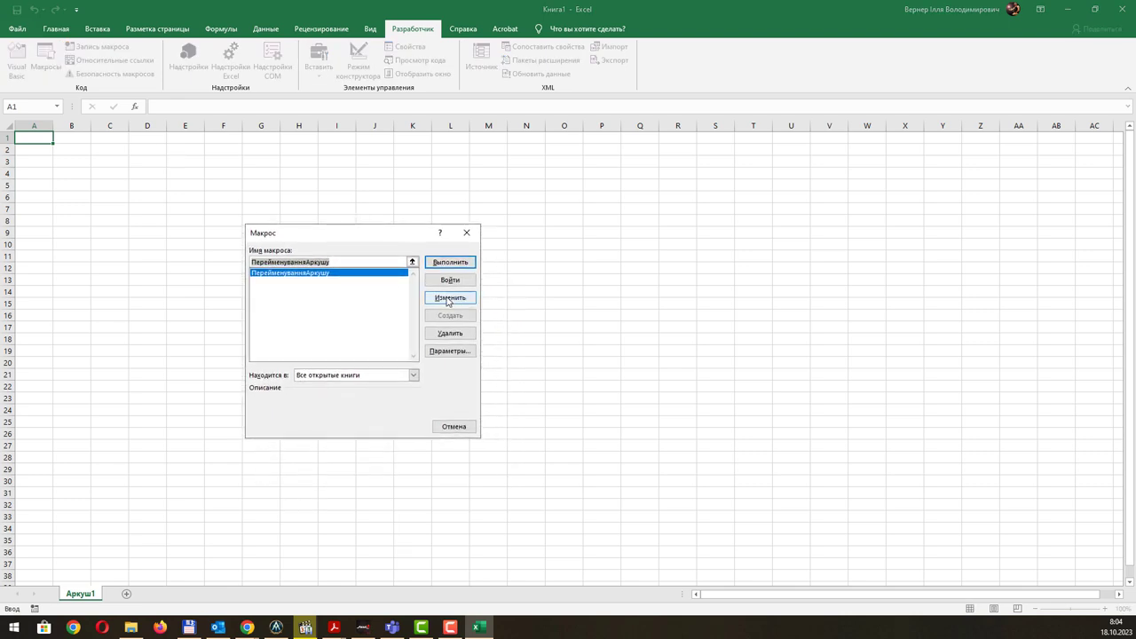
click(445, 300)
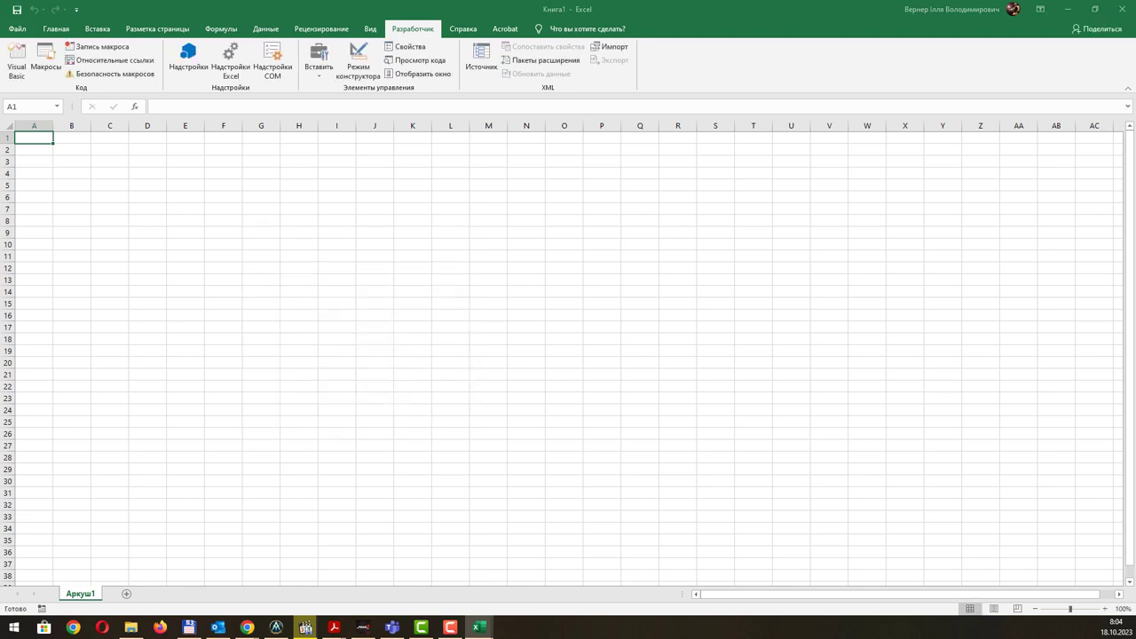
drag(610, 213, 572, 73)
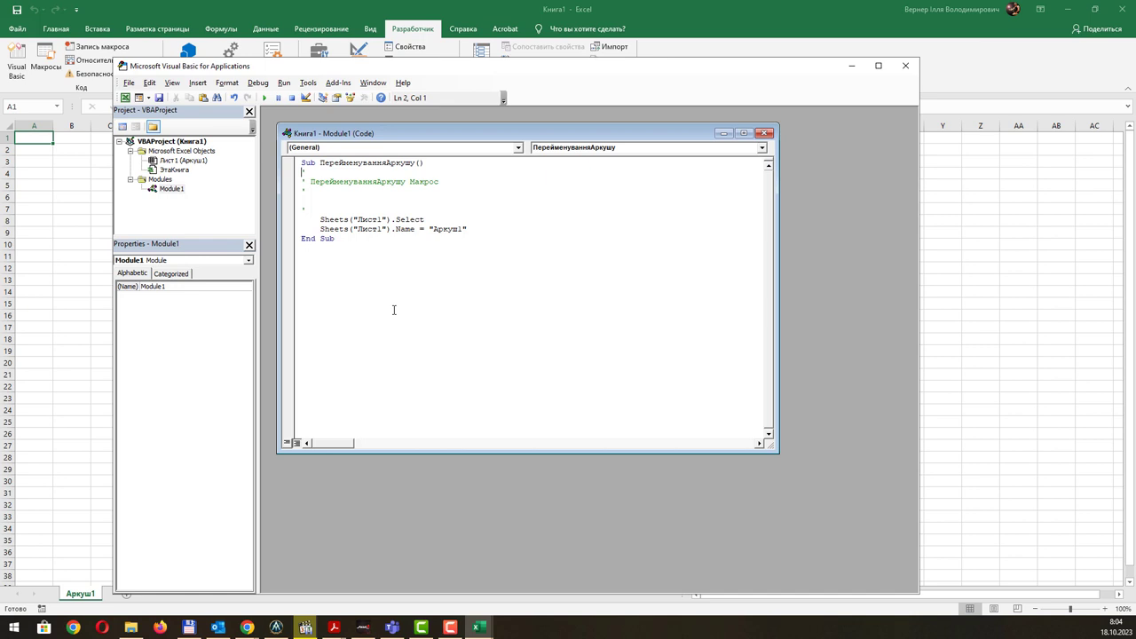
Walk through the recorded code's Sub line, comments, and the Sheets Select statement.
drag(317, 162, 301, 163)
drag(346, 243, 297, 172)
click(312, 183)
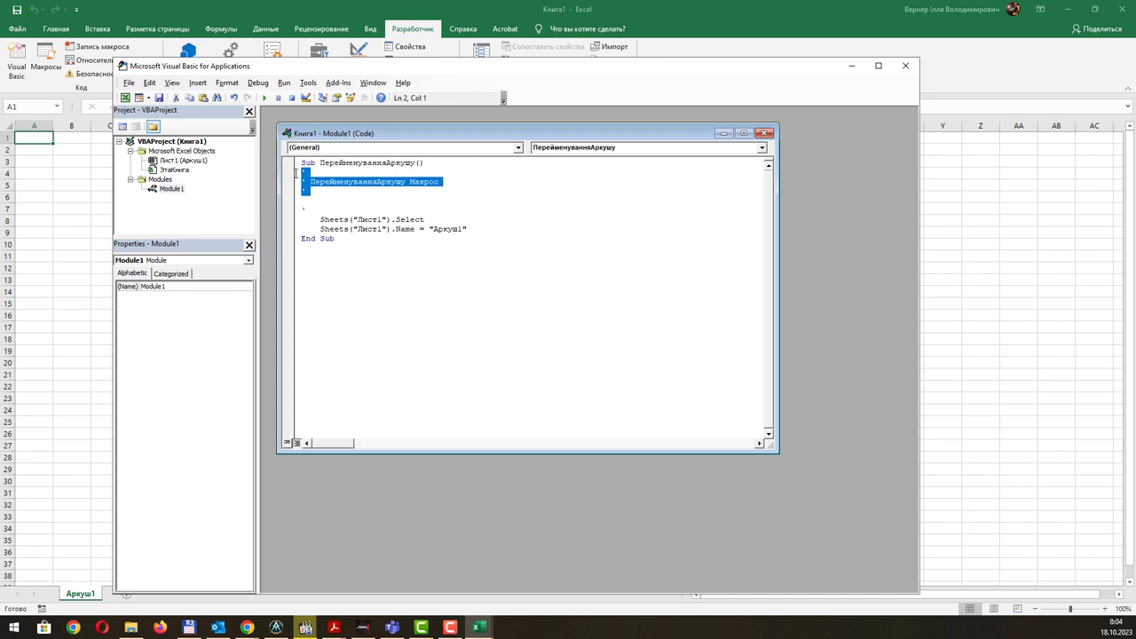
click(322, 219)
double_click(323, 219)
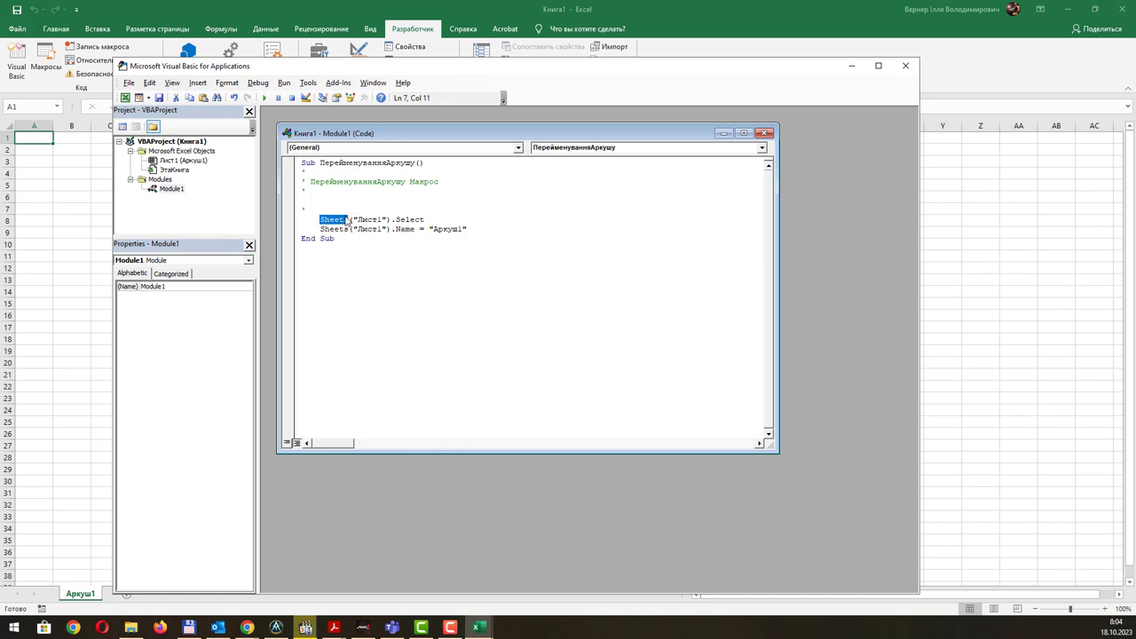
double_click(344, 223)
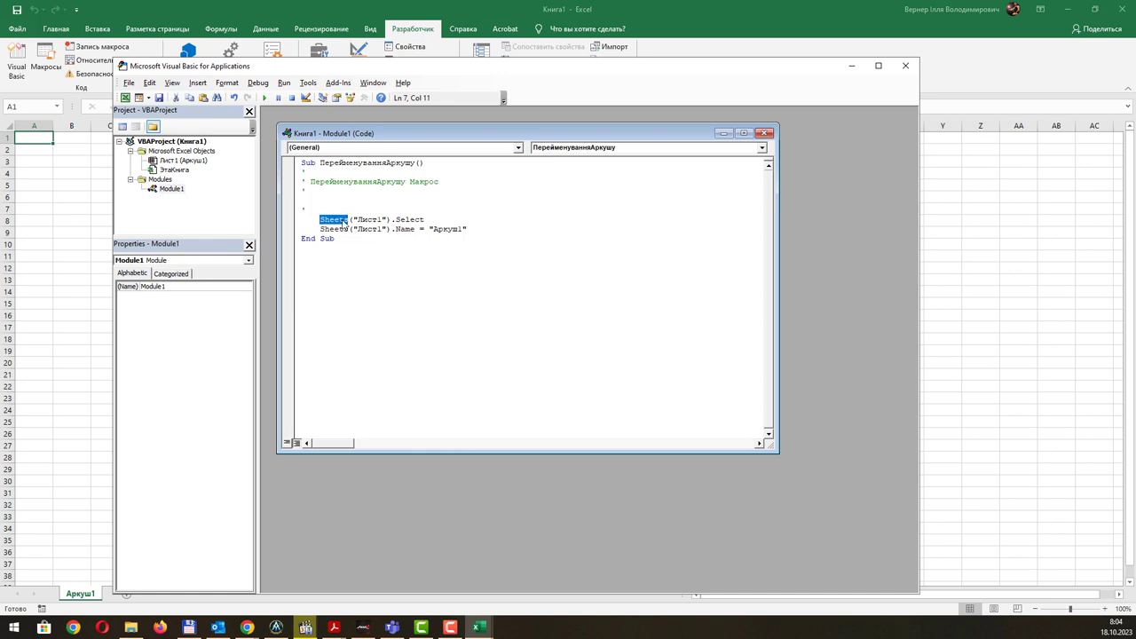
double_click(408, 219)
double_click(337, 219)
Point out the sheet name Лист1 and the Name property in the code.
drag(373, 219, 364, 219)
click(403, 229)
drag(413, 229, 394, 229)
click(409, 229)
drag(384, 218, 357, 219)
double_click(337, 219)
click(358, 219)
drag(357, 219, 382, 220)
double_click(404, 229)
Replace Аркуш1 in the .Name line with Нове Ім'я.
double_click(448, 229)
text(Нове)
text( Ім')
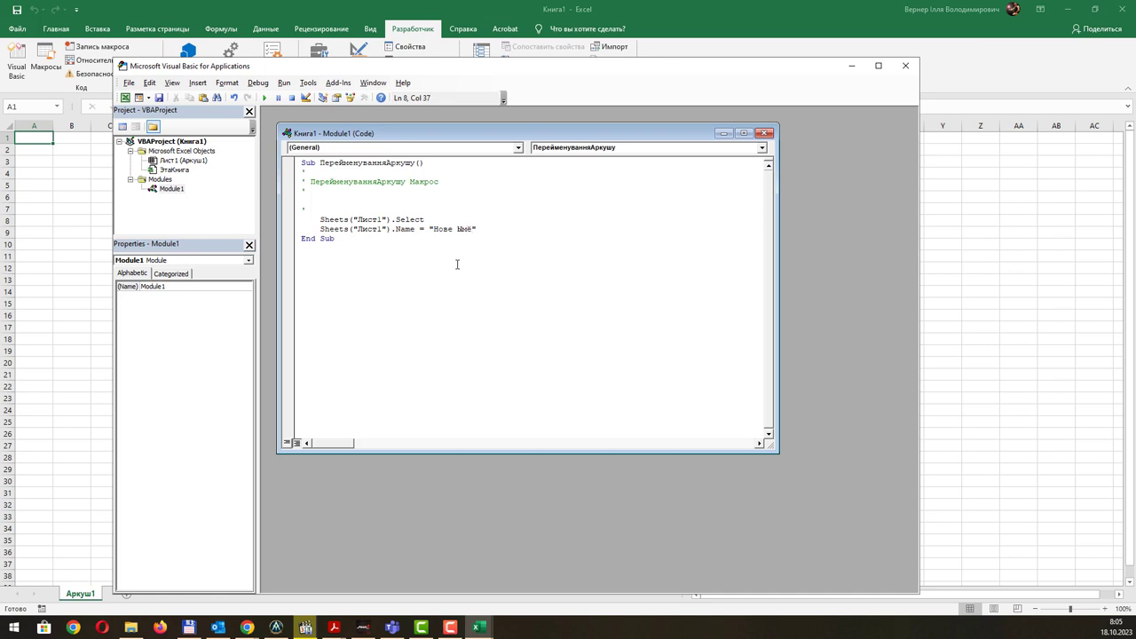
key(BackSpace)
key(BackSpace)
key(BackSpace)
text(м'я)
Run ПерейменуванняАркушу and end it after the run-time error.
click(42, 71)
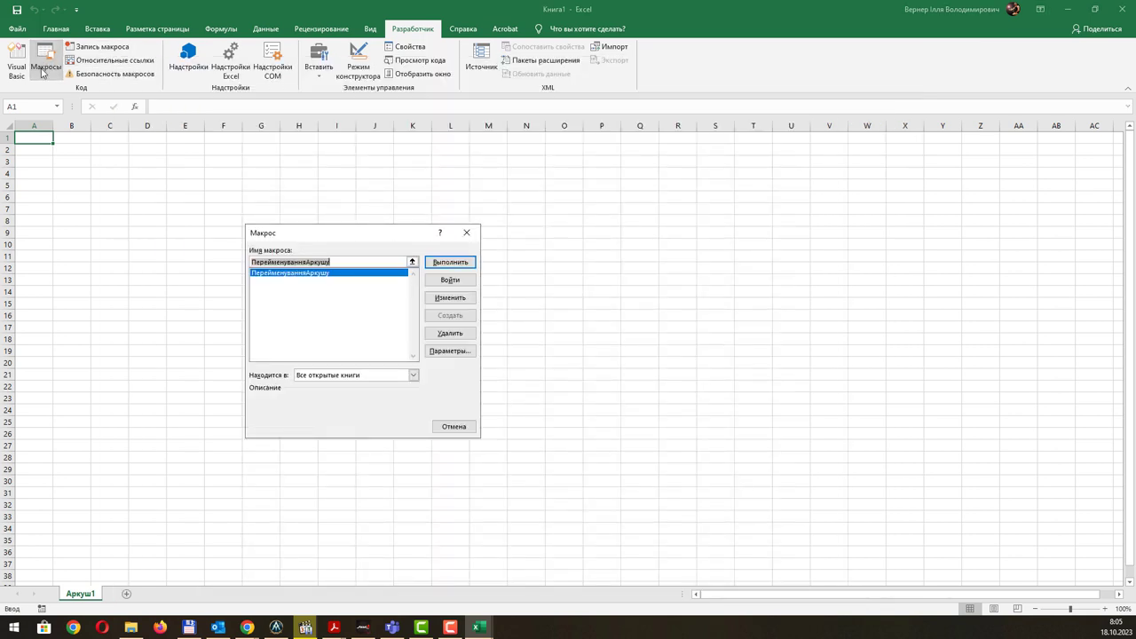
click(450, 262)
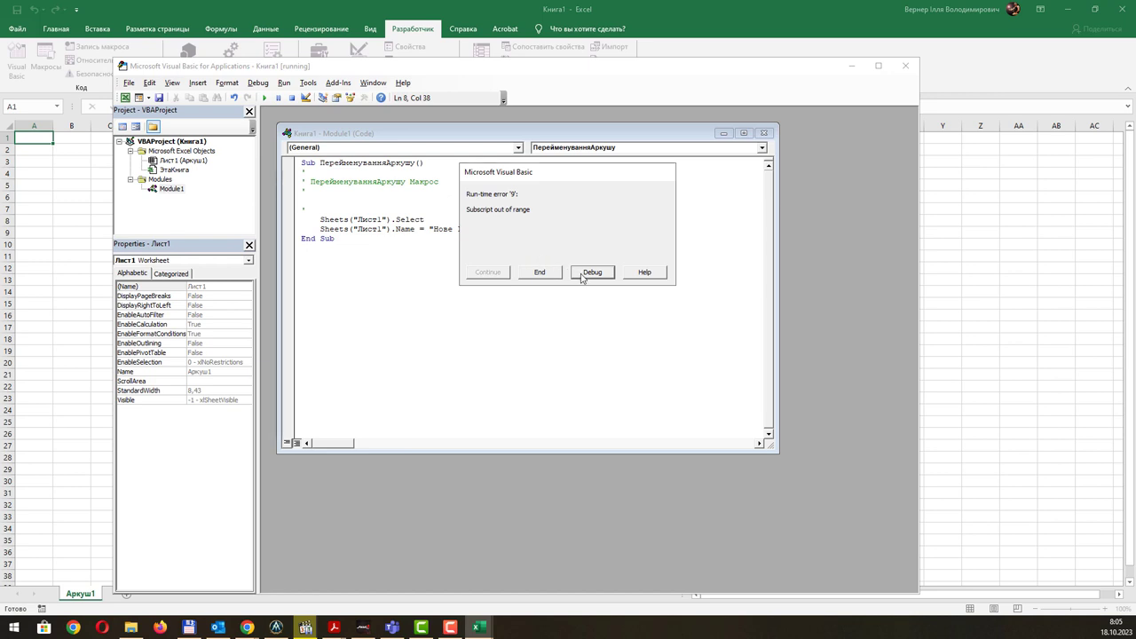
click(540, 272)
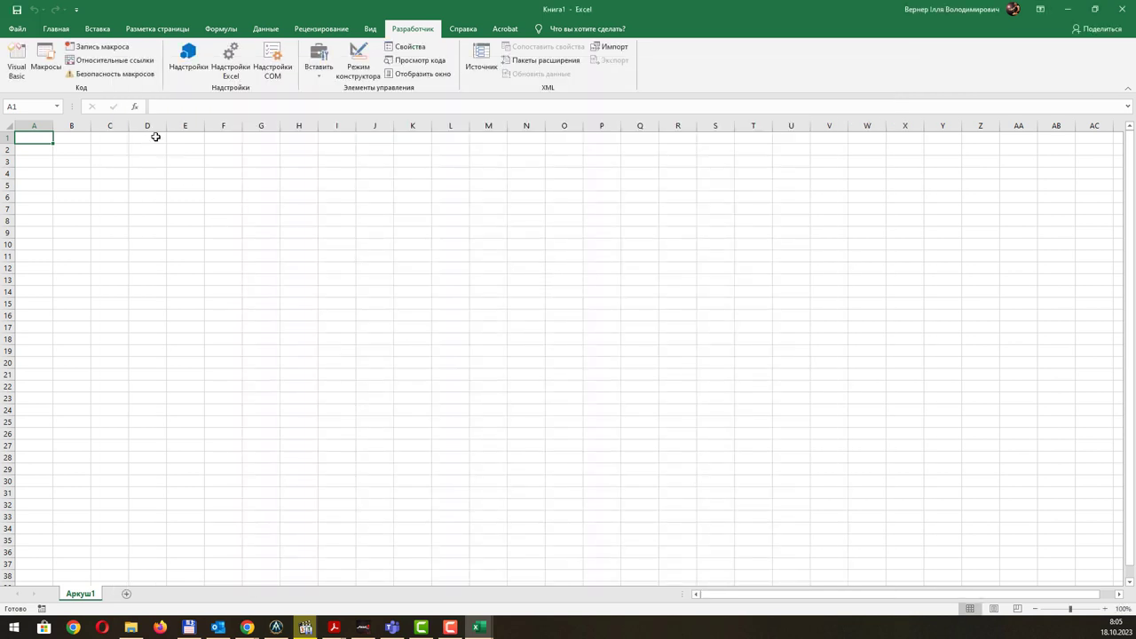
Put an underscore in the new sheet name and rerun the macro, which fails again.
key(alt+F11)
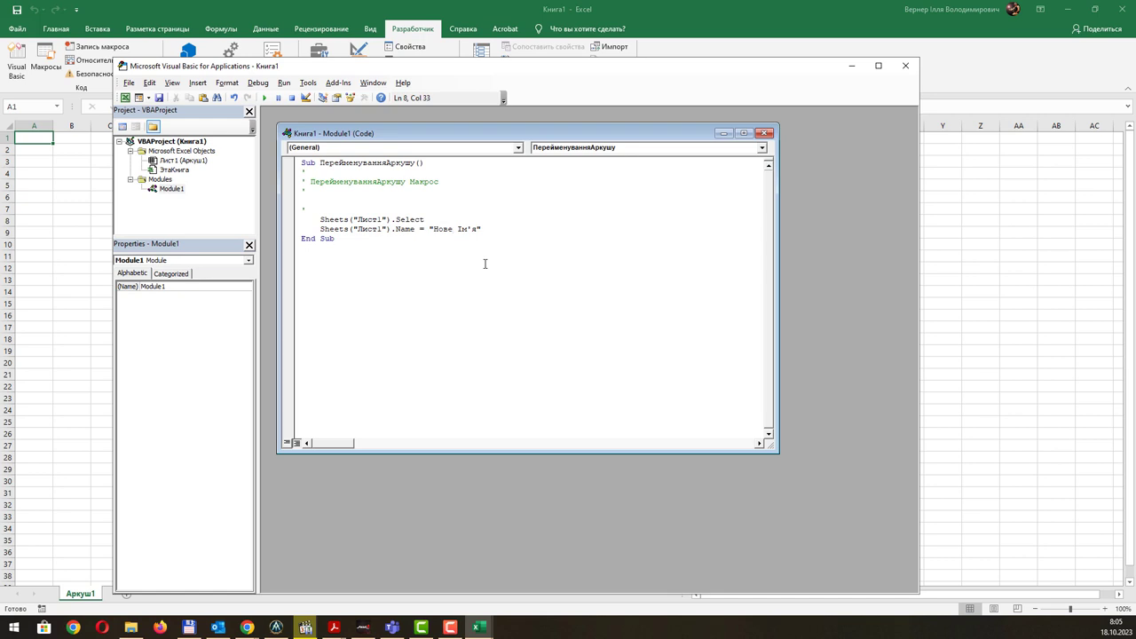
key(Delete)
key(Delete)
text(_)
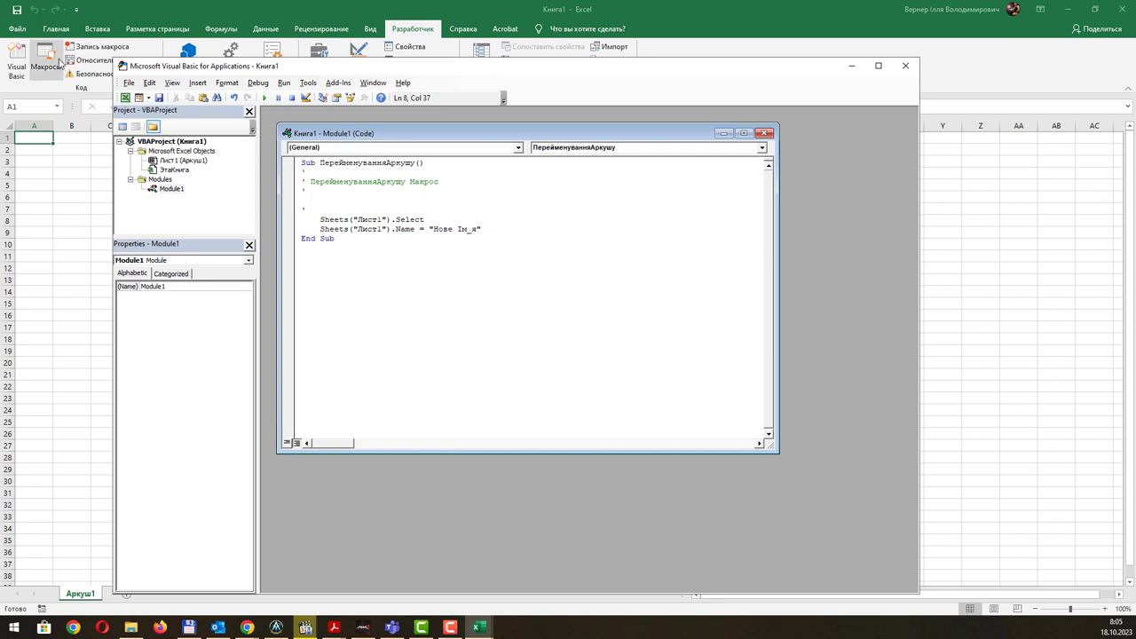
click(48, 70)
click(450, 262)
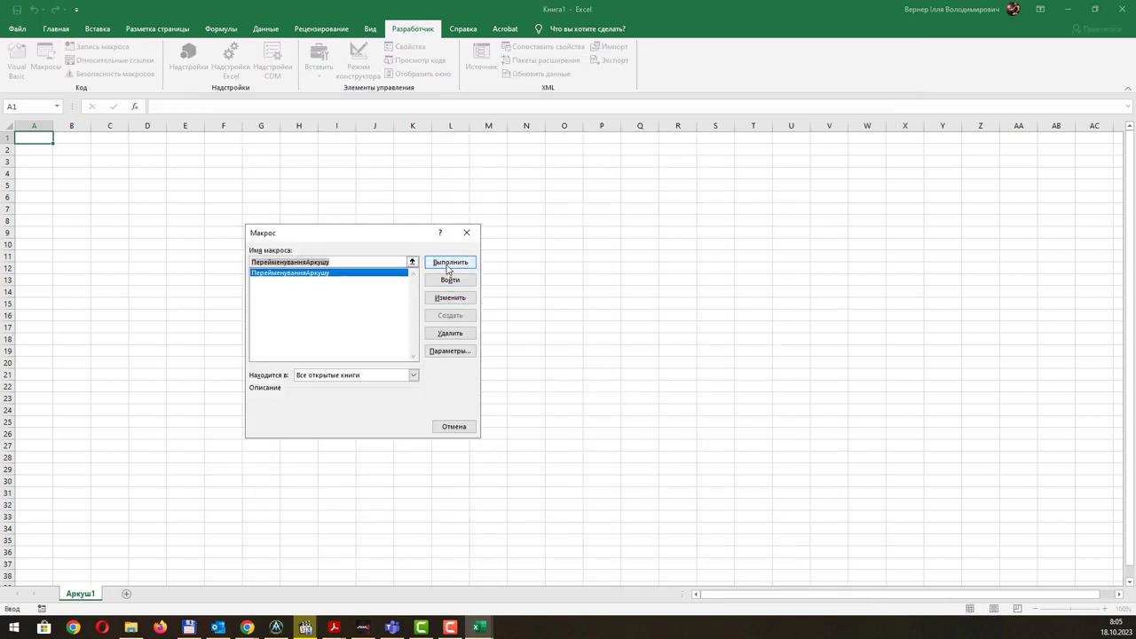
click(539, 272)
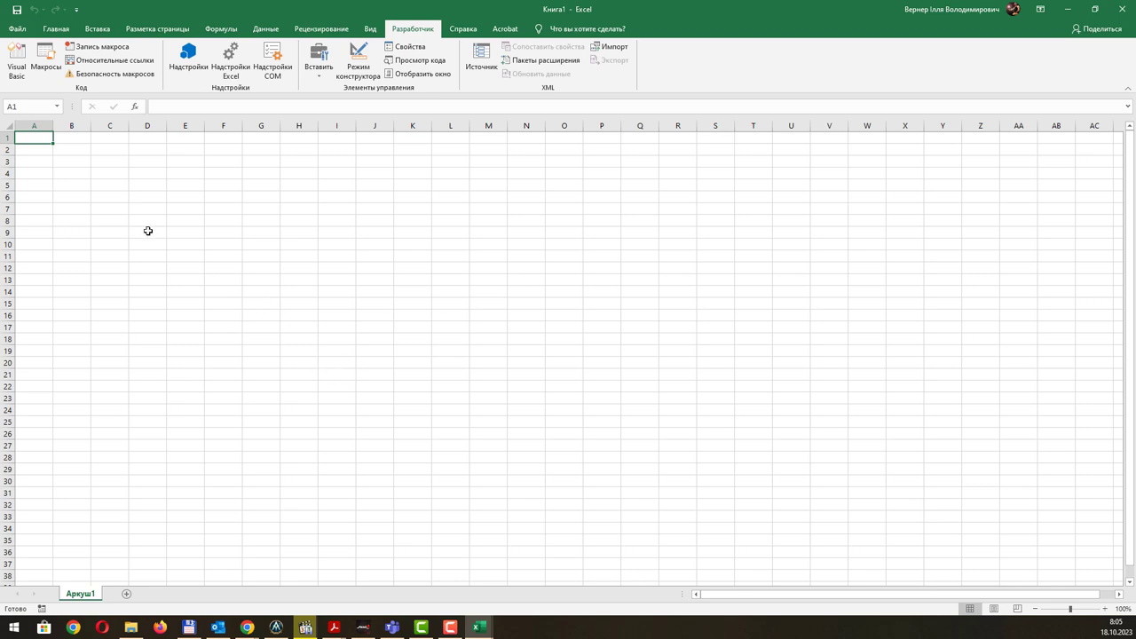
Change the name to Нове_Ім_я and run the macro once more, ending the failed run.
key(alt+F11)
drag(450, 229, 457, 229)
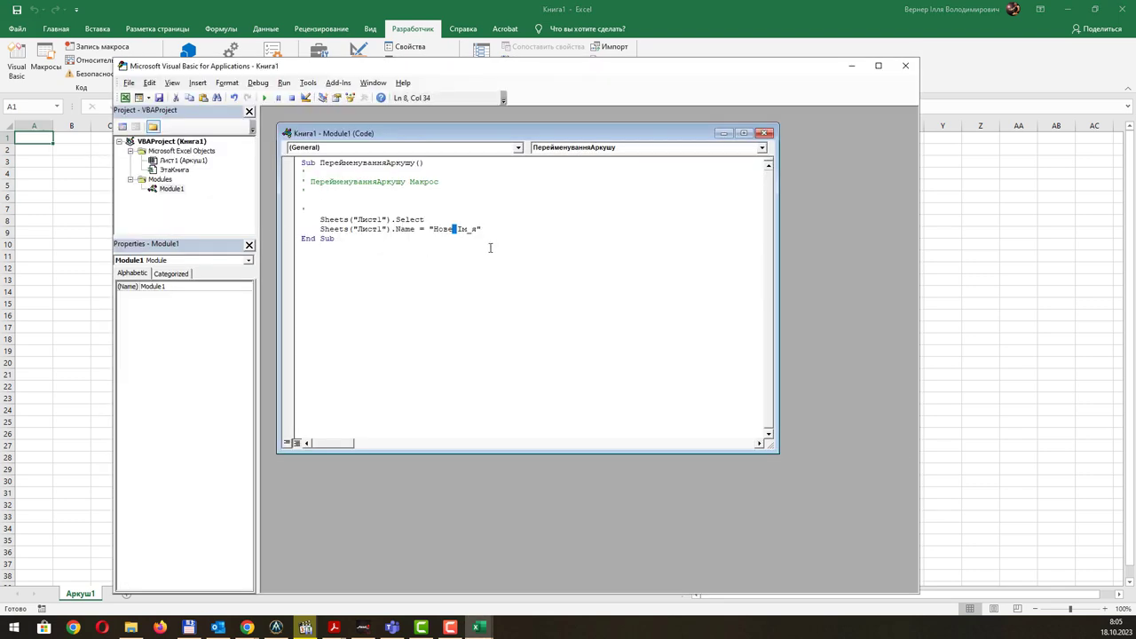
text(_)
click(46, 70)
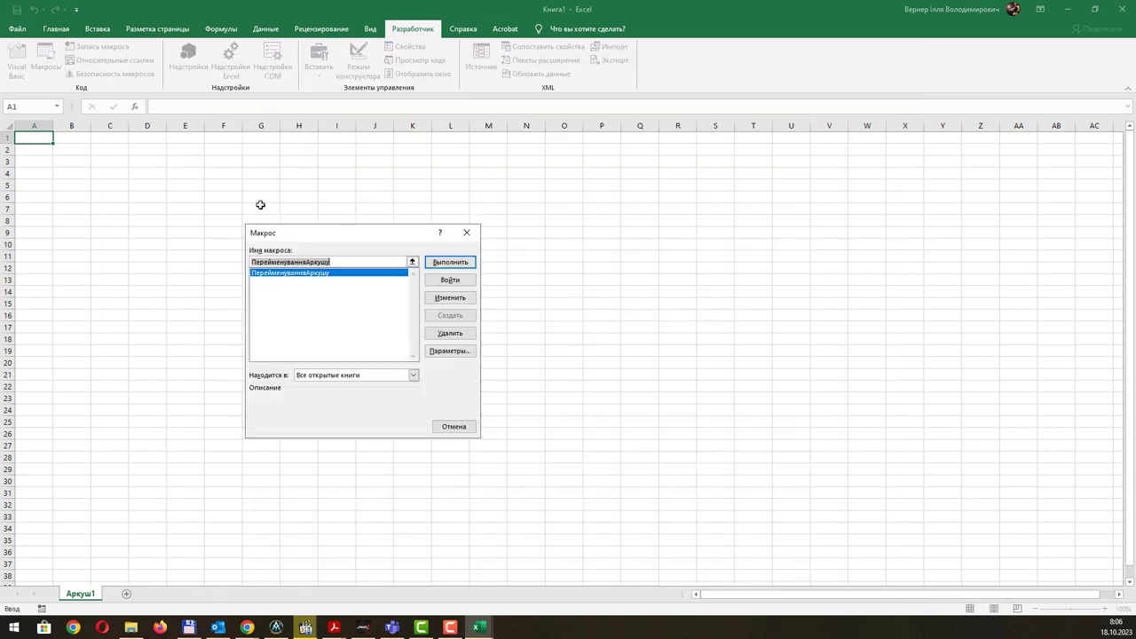
click(446, 264)
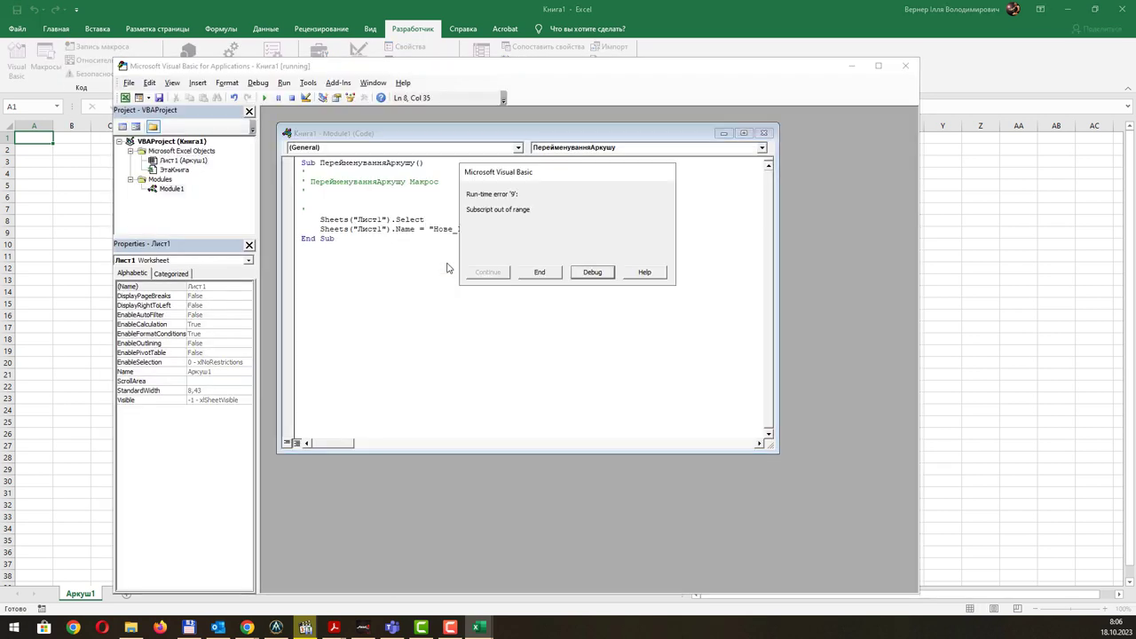
click(538, 273)
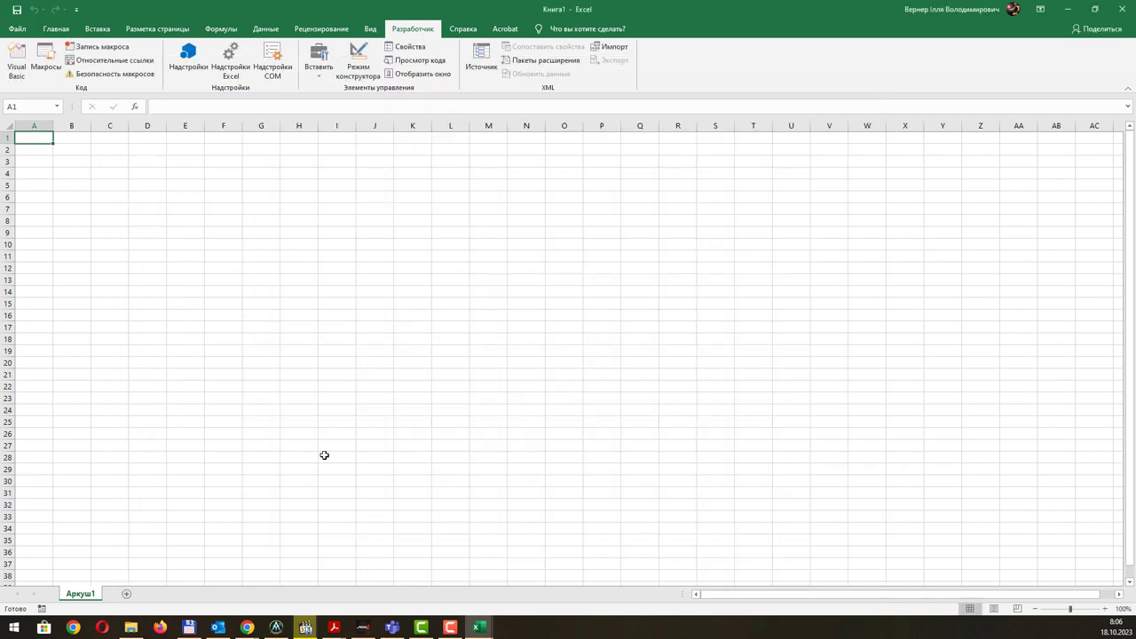
Rename the Аркуш1 sheet tab to Нове імя.
double_click(80, 592)
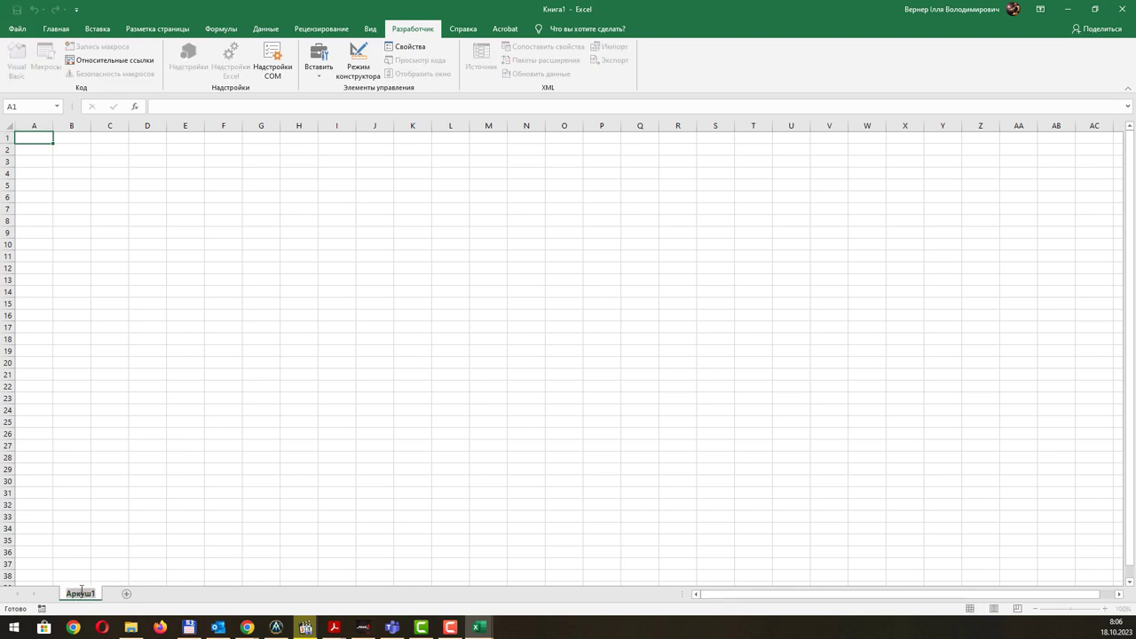
text(Нове імя)
key(Return)
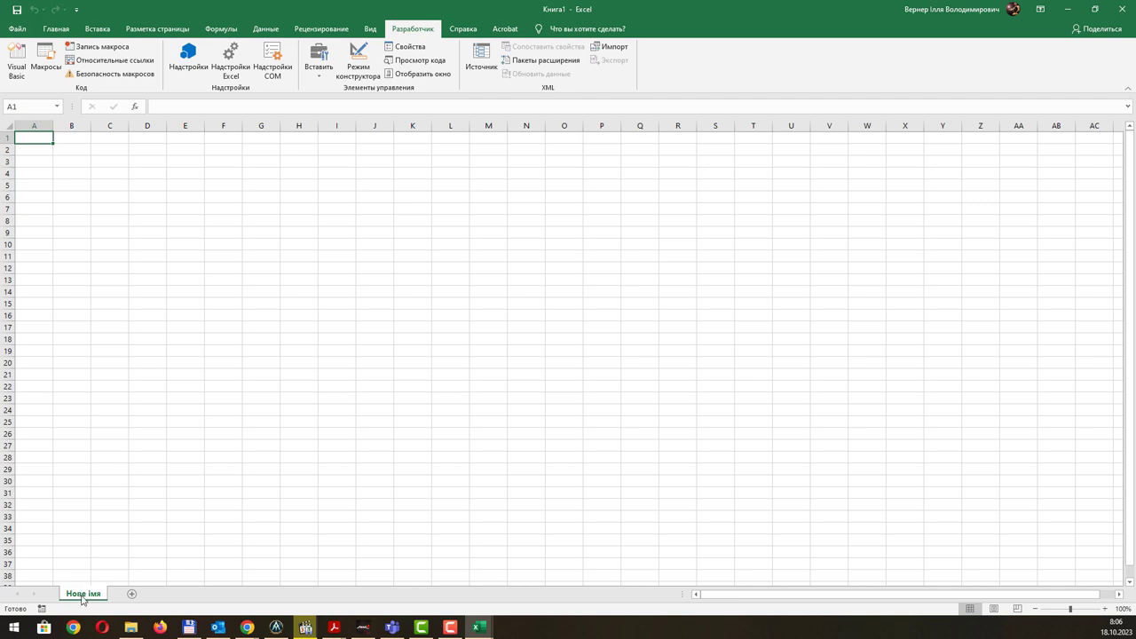
double_click(81, 592)
key(ctrl+c)
key(Return)
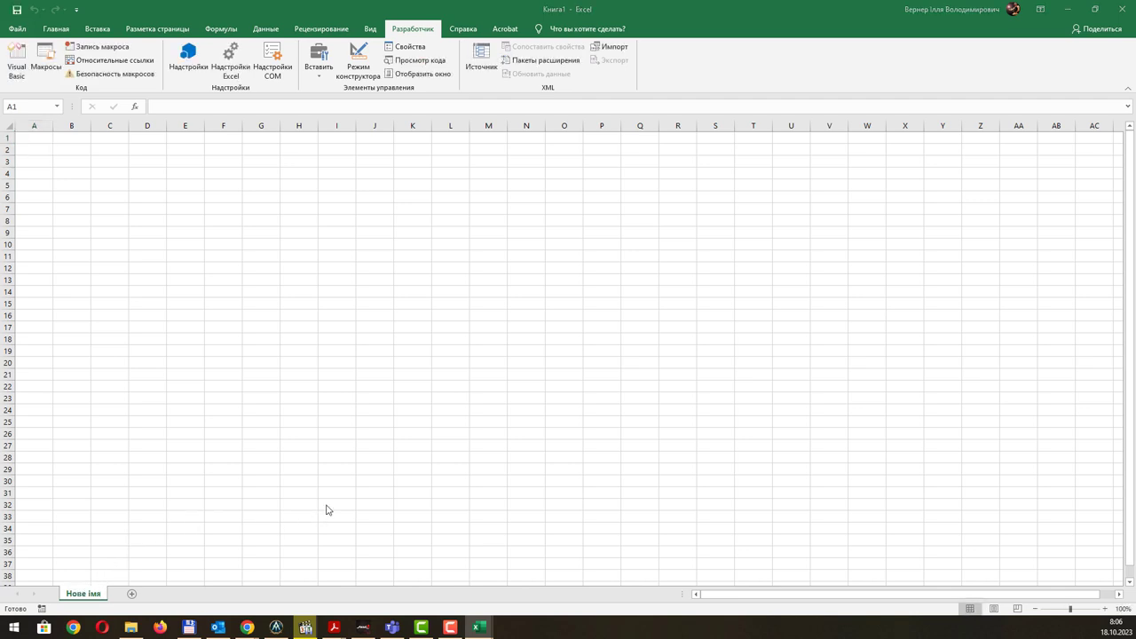
Paste Нове імя over the old name string in the macro's .Name line.
key(alt+F11)
click(432, 229)
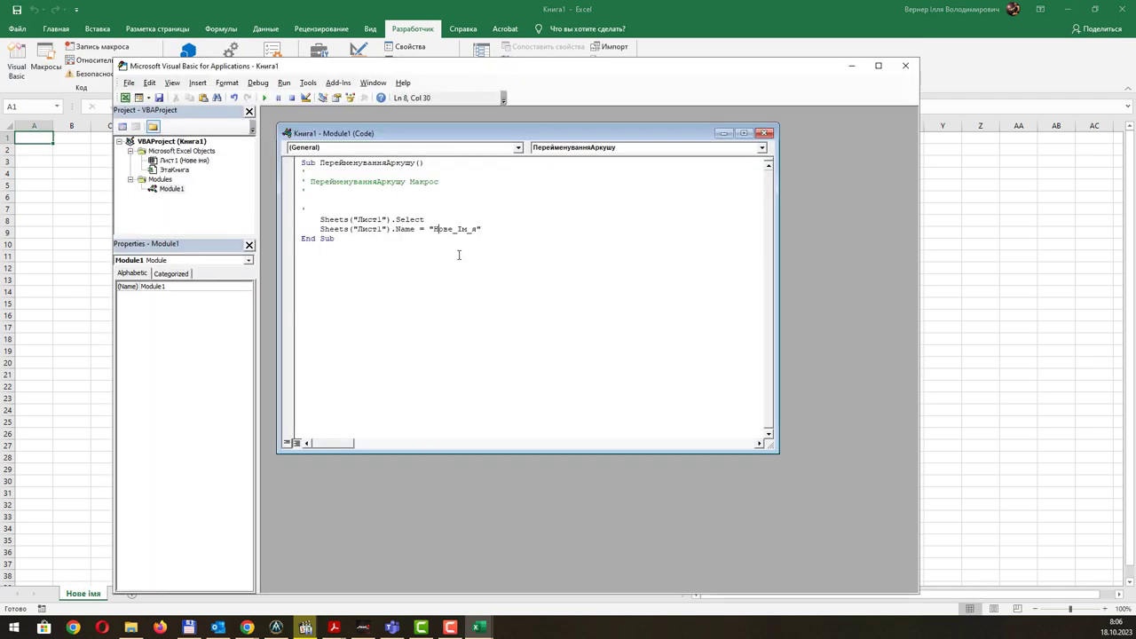
key(shift+Right)
key(shift+Right)
key(shift+Right)
key(shift+Right)
key(shift+Right)
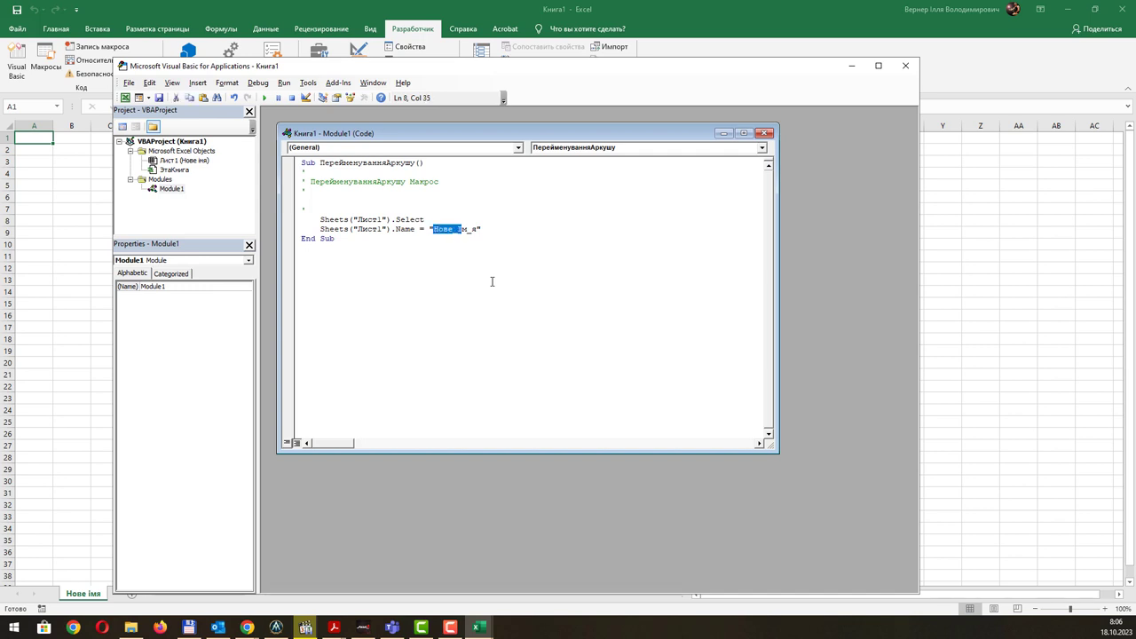
key(shift+Right)
key(shift+Right)
key(shift+Right)
key(ctrl+v)
click(417, 296)
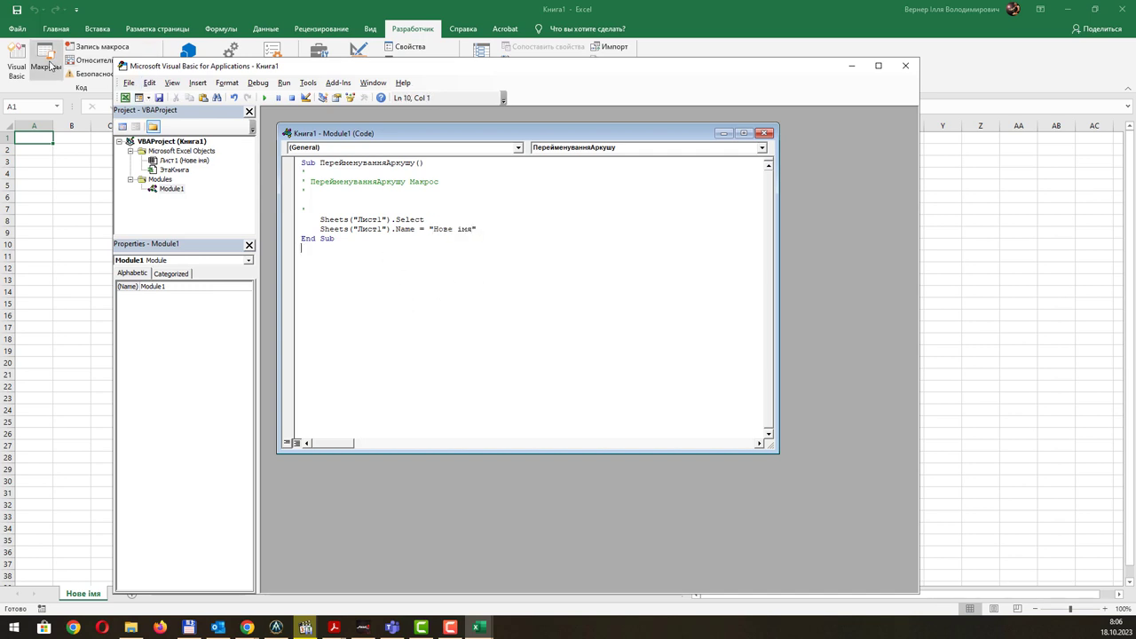
click(49, 71)
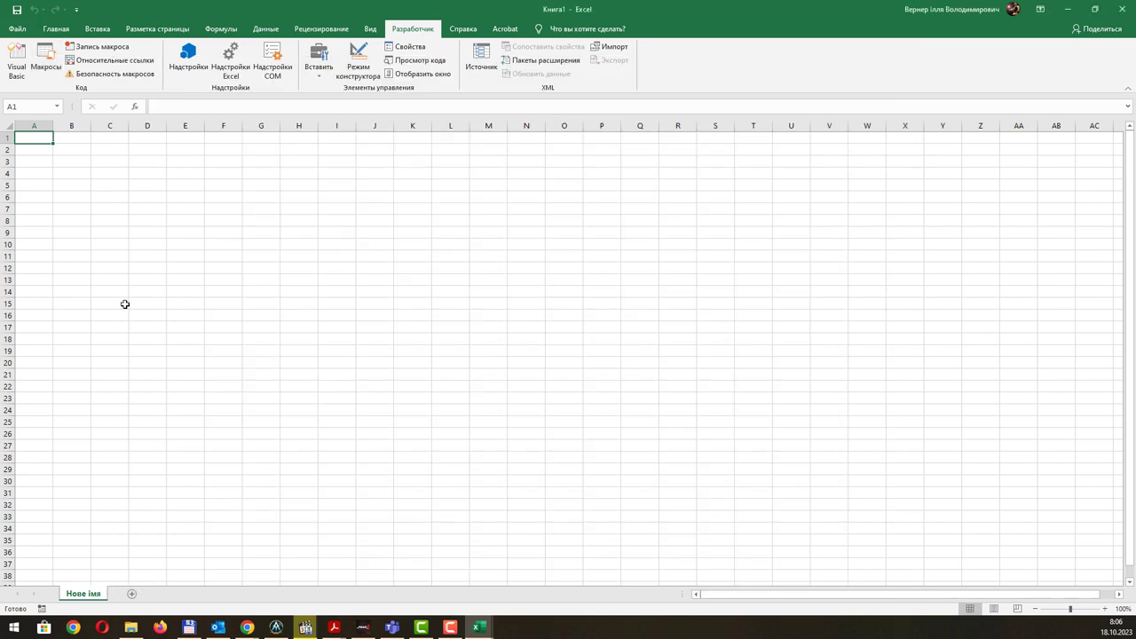
Rename the sheet tab back to Лист1.
double_click(94, 593)
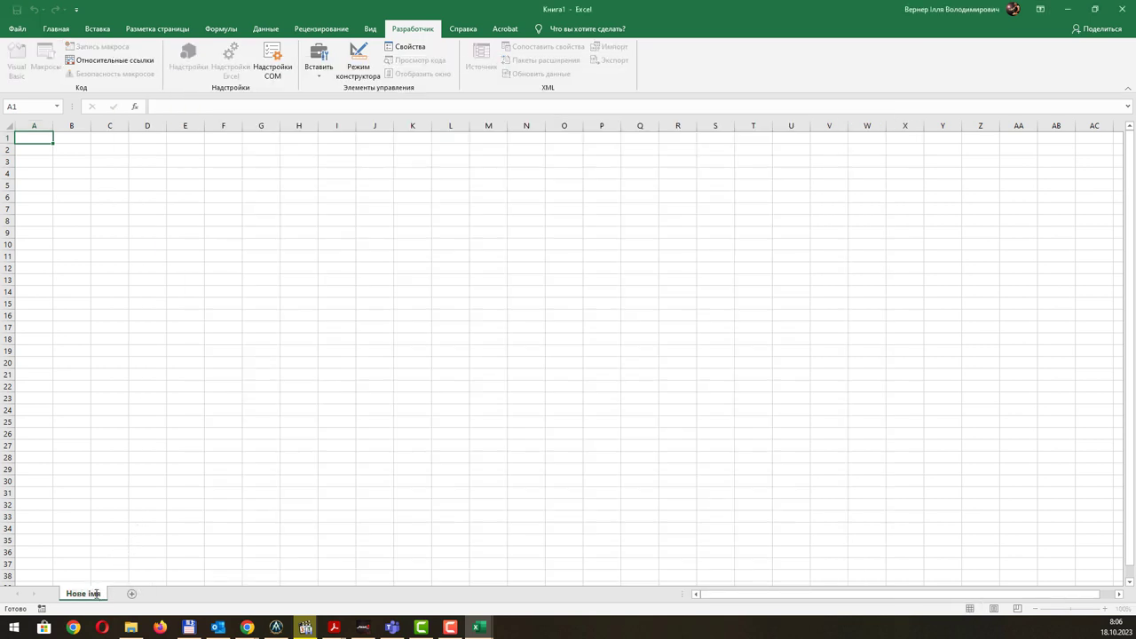
drag(103, 593, 30, 587)
text(Лист1)
key(Escape)
key(alt+F11)
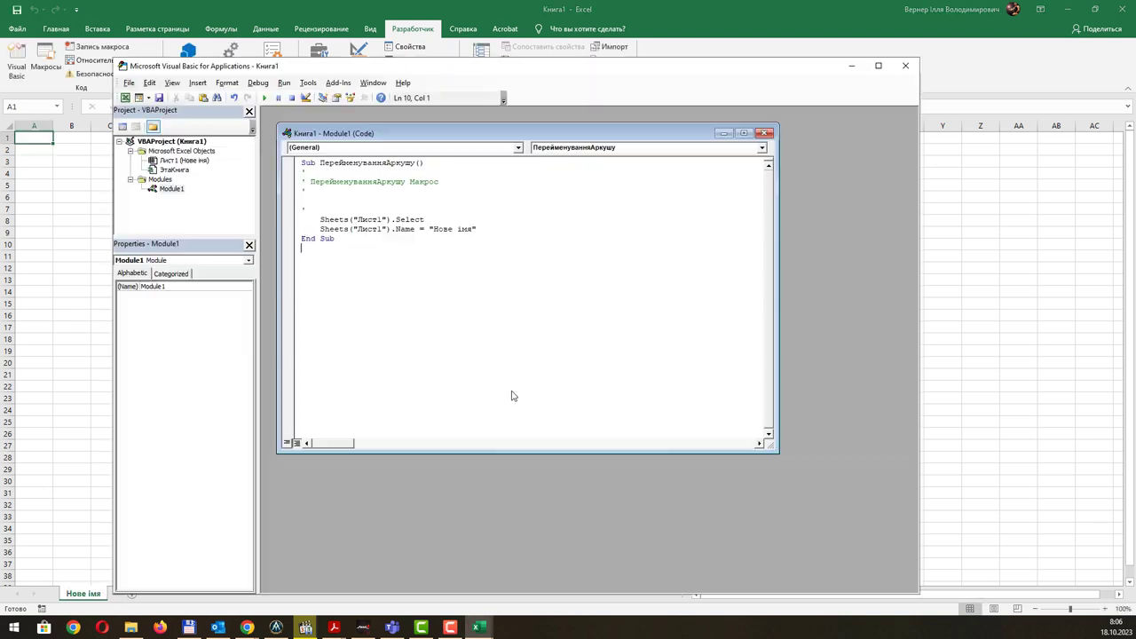
double_click(372, 220)
click(81, 599)
text(Лист1)
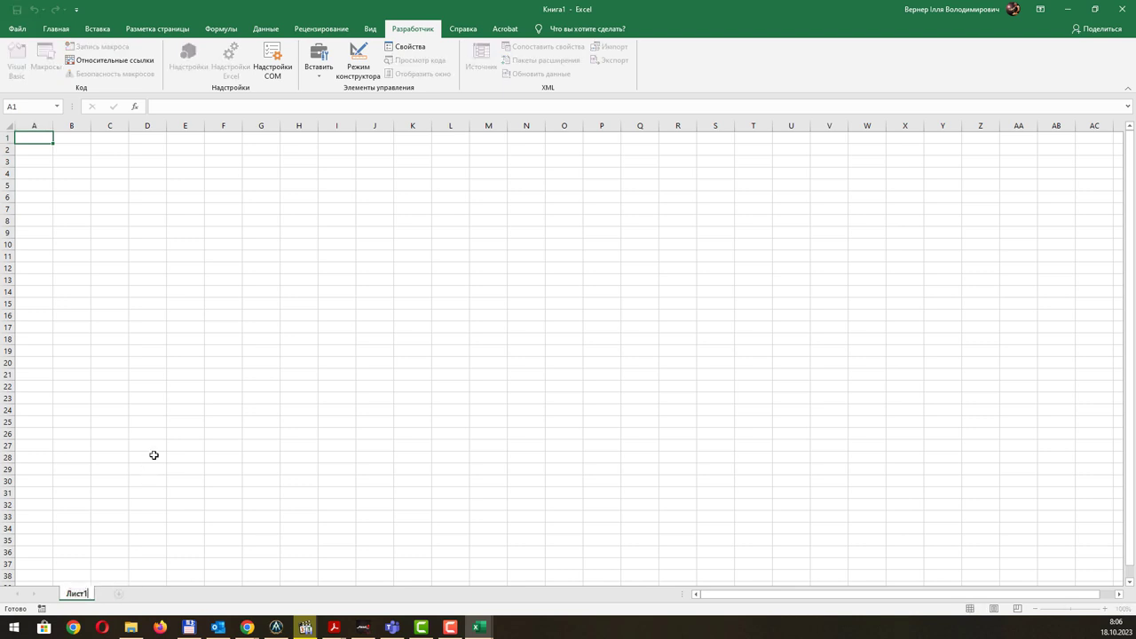
click(155, 433)
Run the ПерейменуванняАркушу macro, renaming the sheet to Нове імя.
click(46, 62)
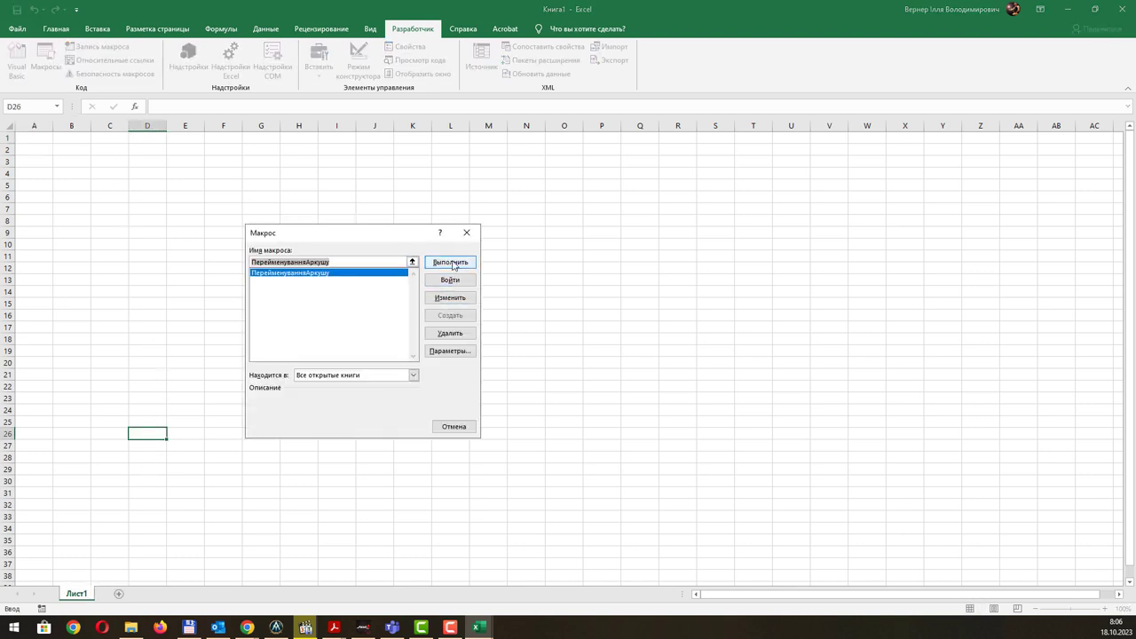
click(450, 263)
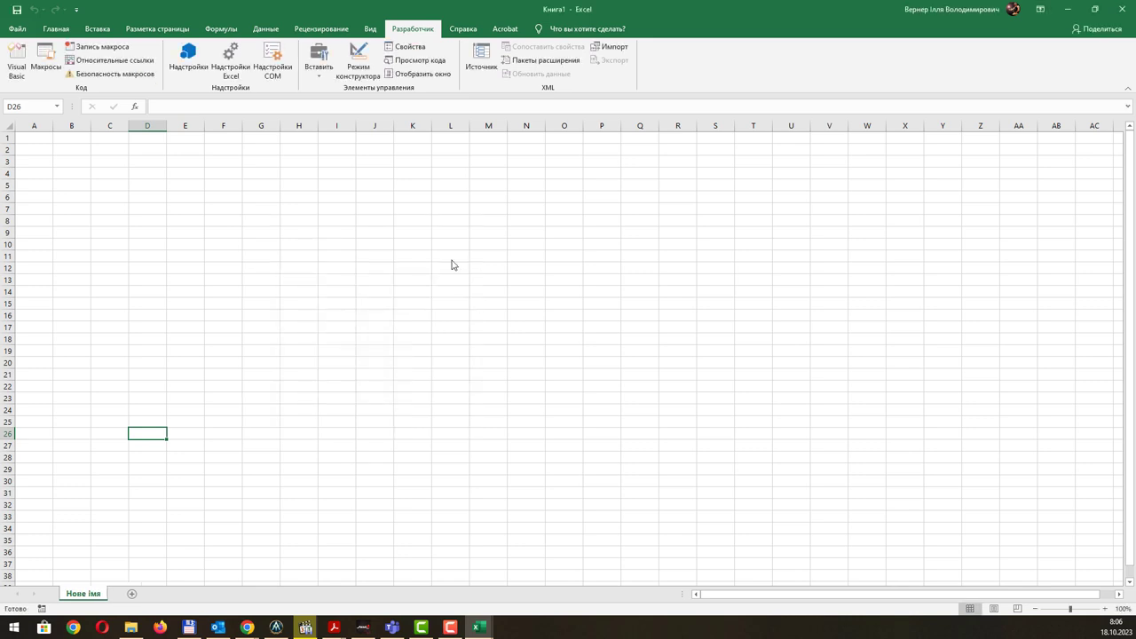
click(220, 384)
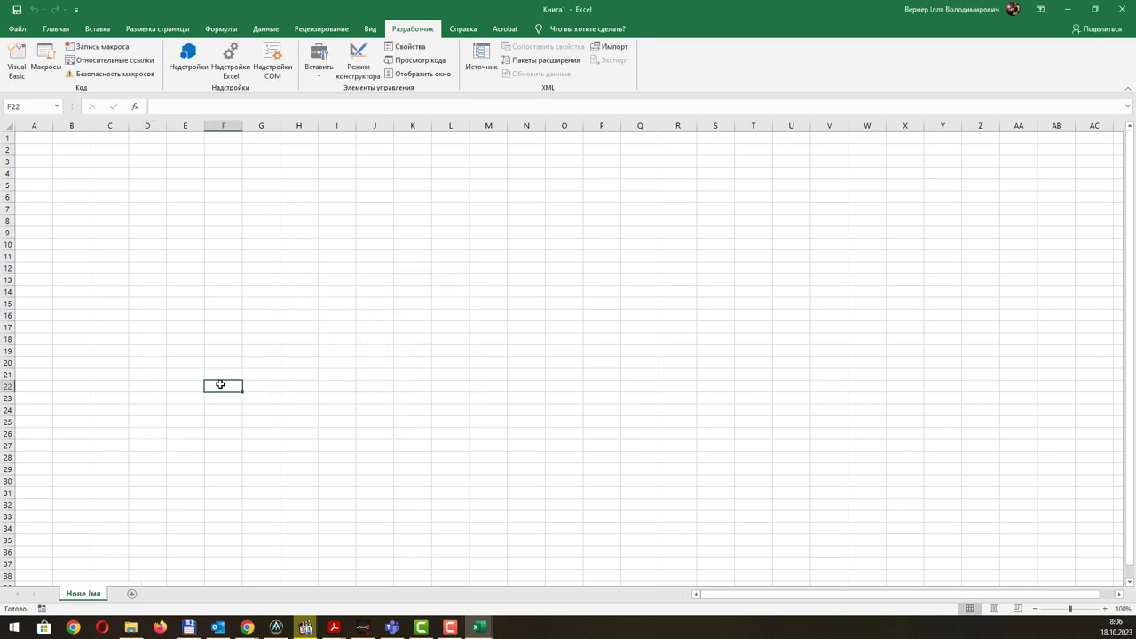
key(alt+F11)
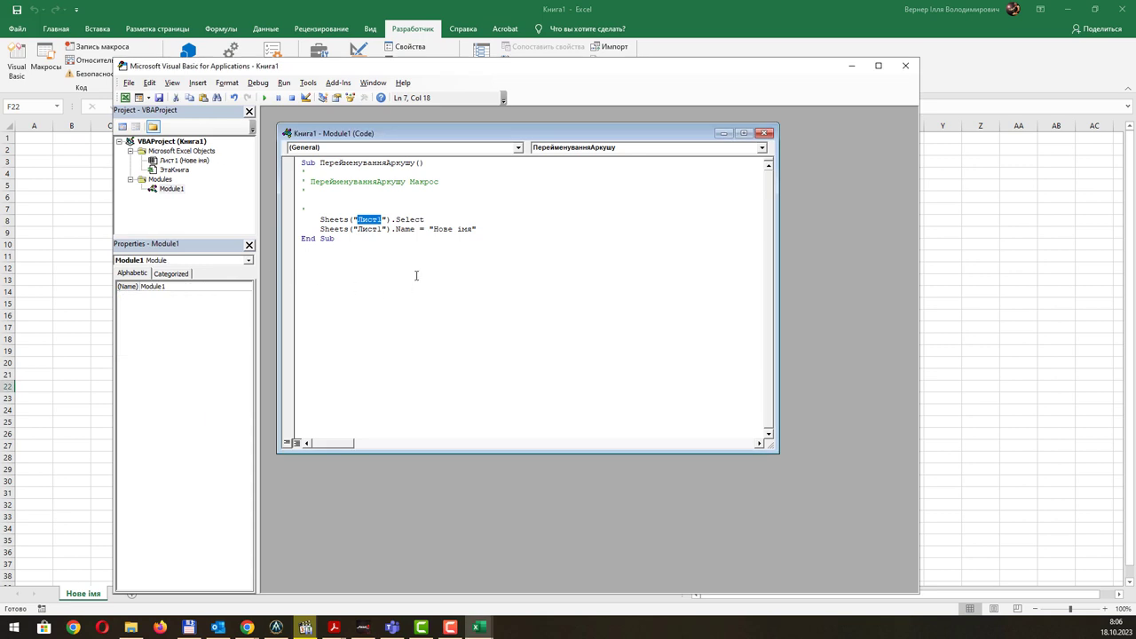
Rename the sheet to Лист1 to match the Лист1 reference in the code.
drag(433, 229, 472, 229)
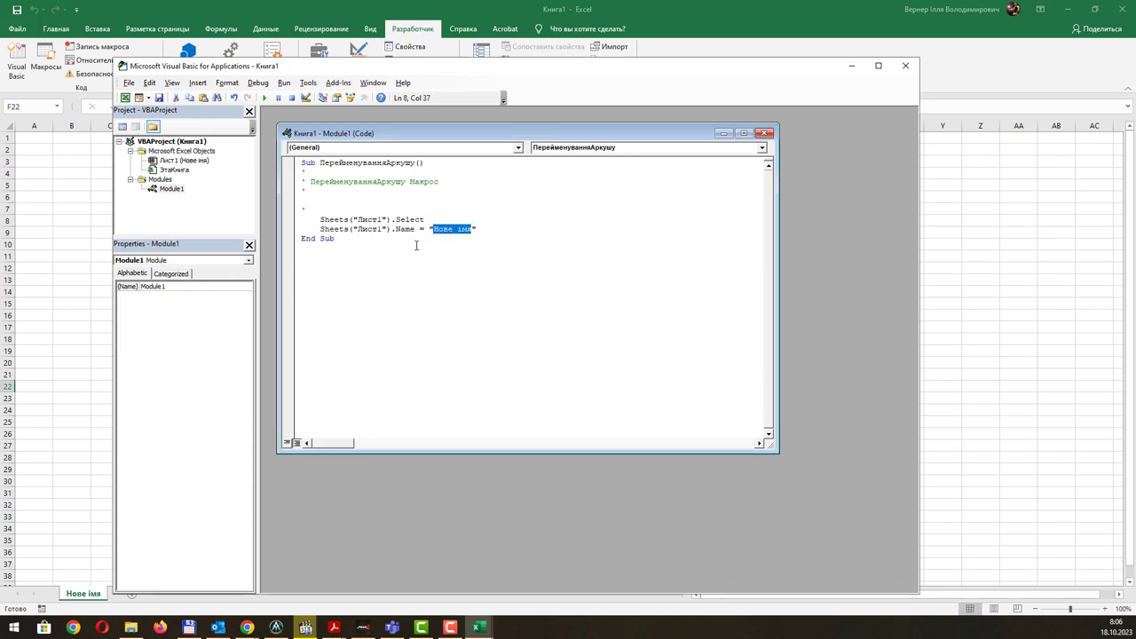
double_click(372, 220)
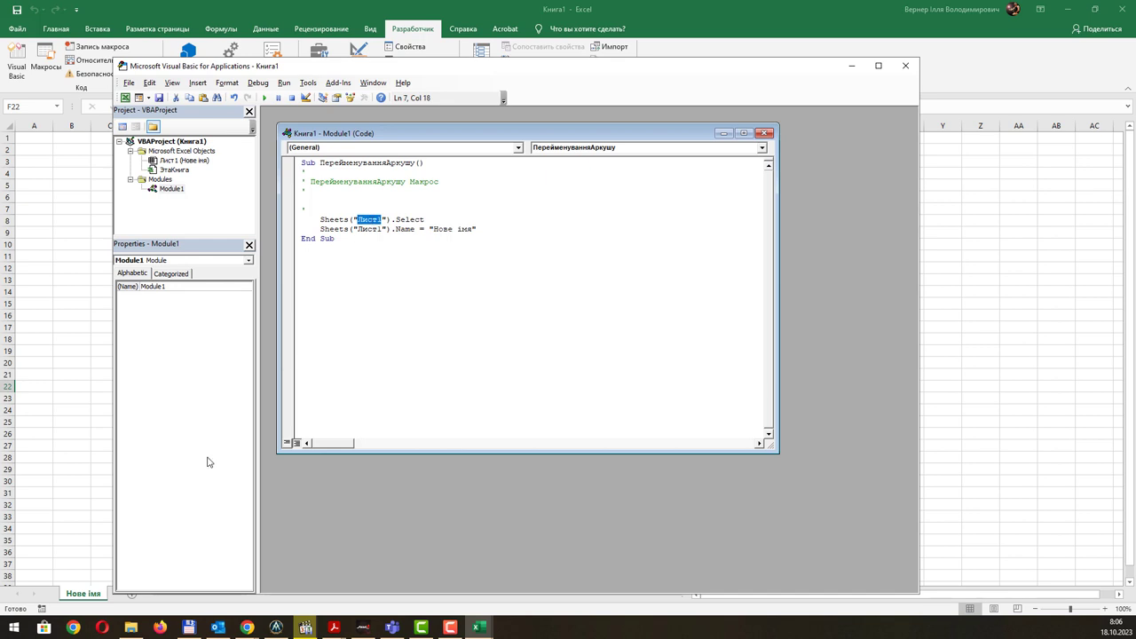
click(80, 584)
text(Лист1)
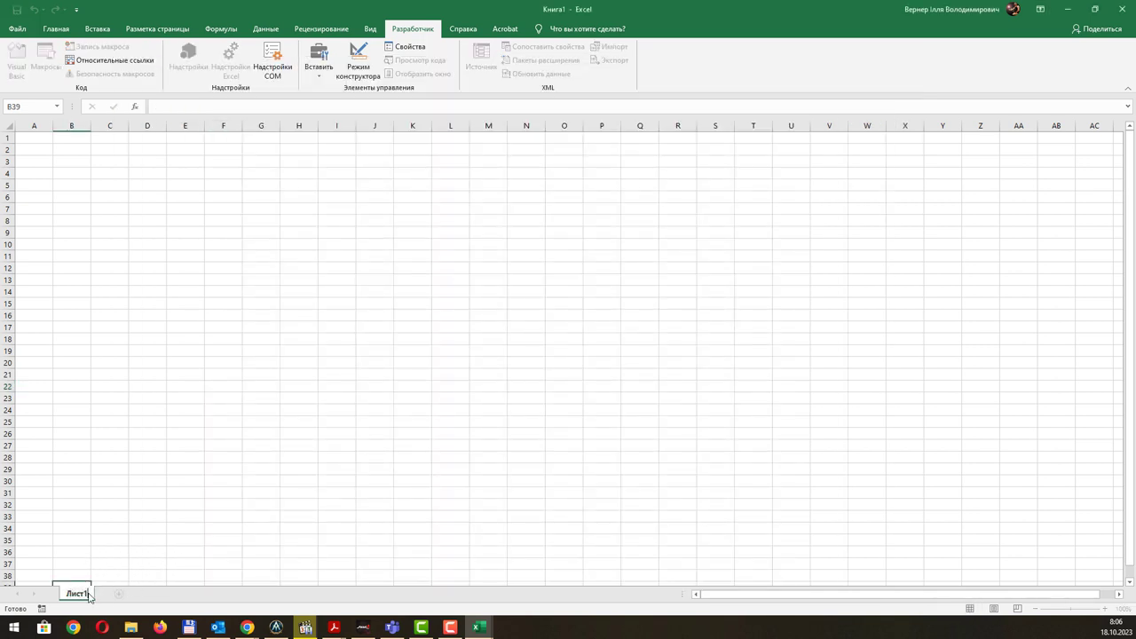
key(Return)
key(alt+F11)
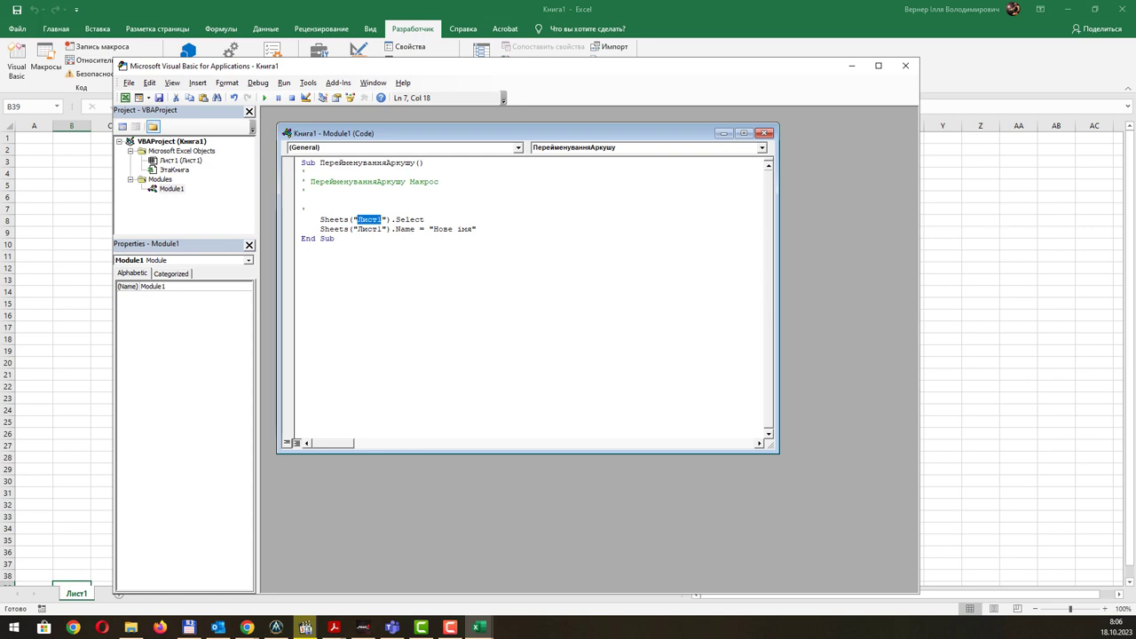
Press F5 in the VBA editor, then highlight the Лист1 sheet reference in the code.
key(F5)
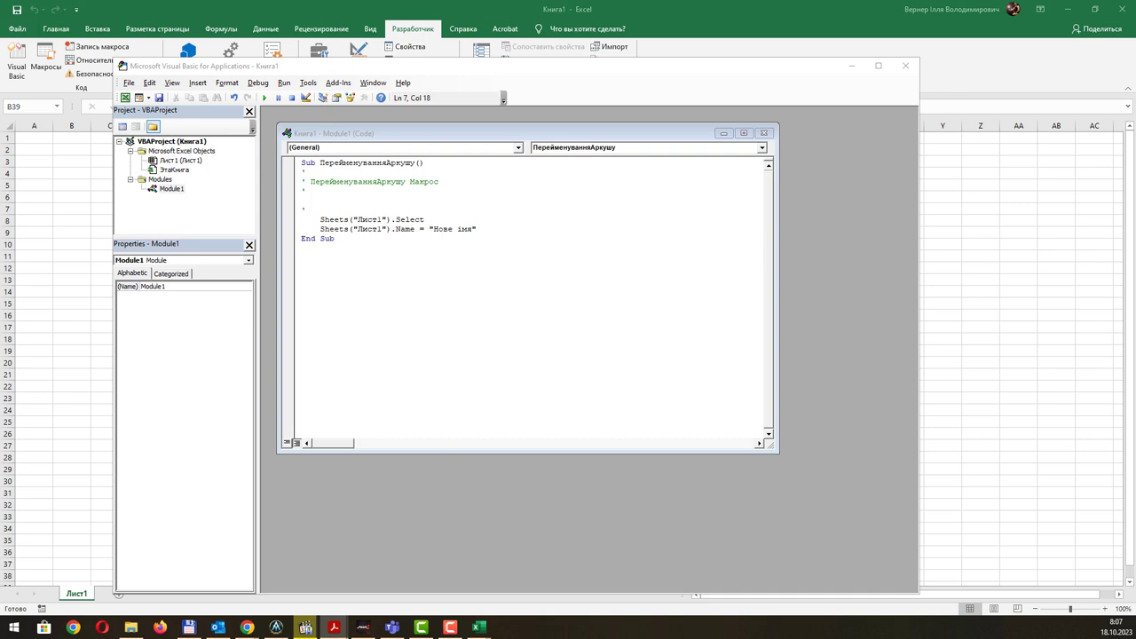
double_click(369, 219)
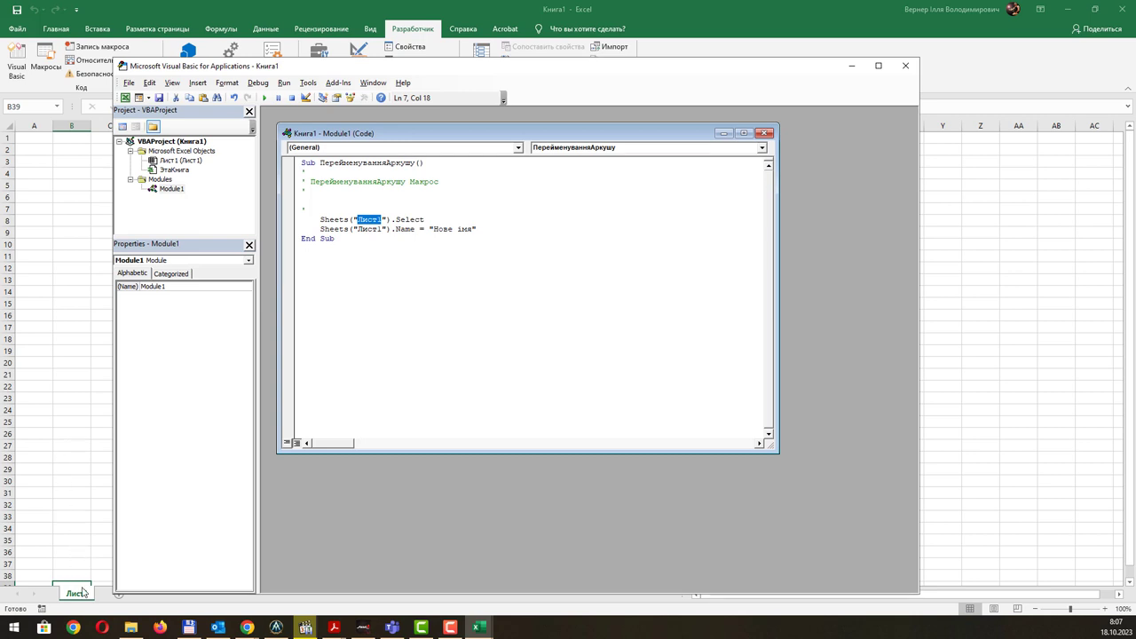
click(384, 220)
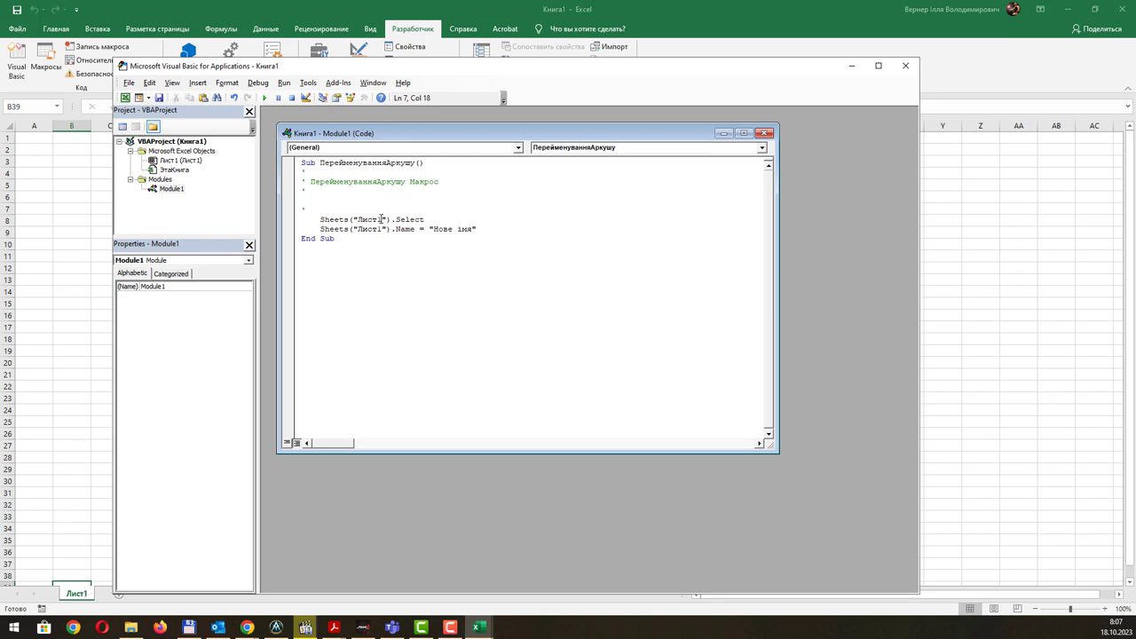
drag(382, 219, 357, 219)
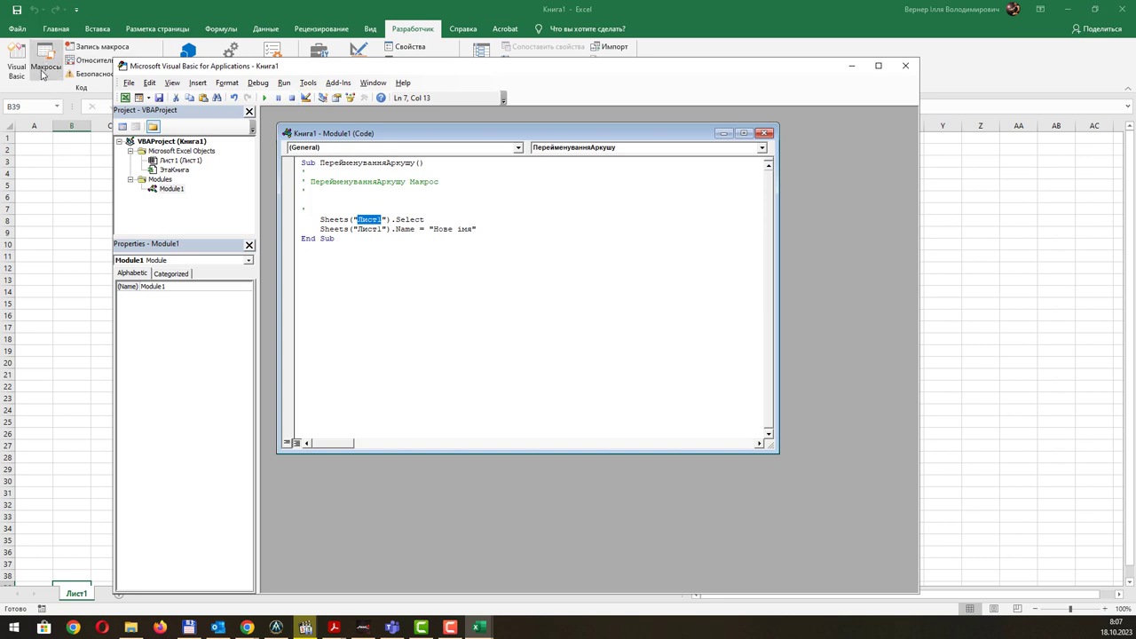
Run the renaming macro twice: Лист1 becomes Нове імя, then the second run errors.
click(42, 74)
click(450, 264)
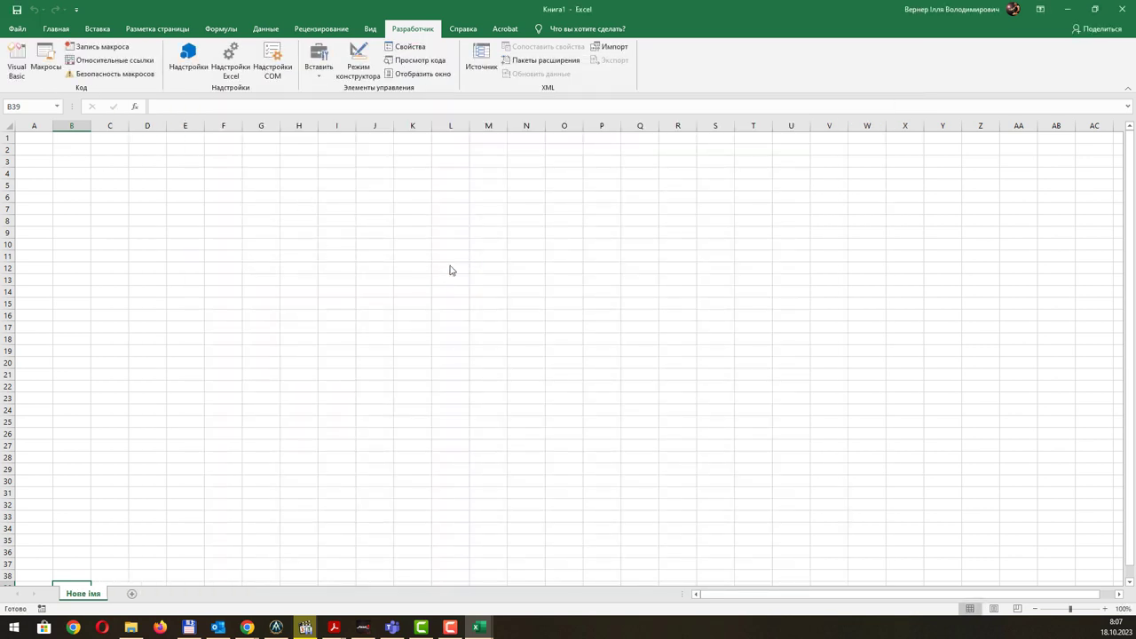
click(46, 66)
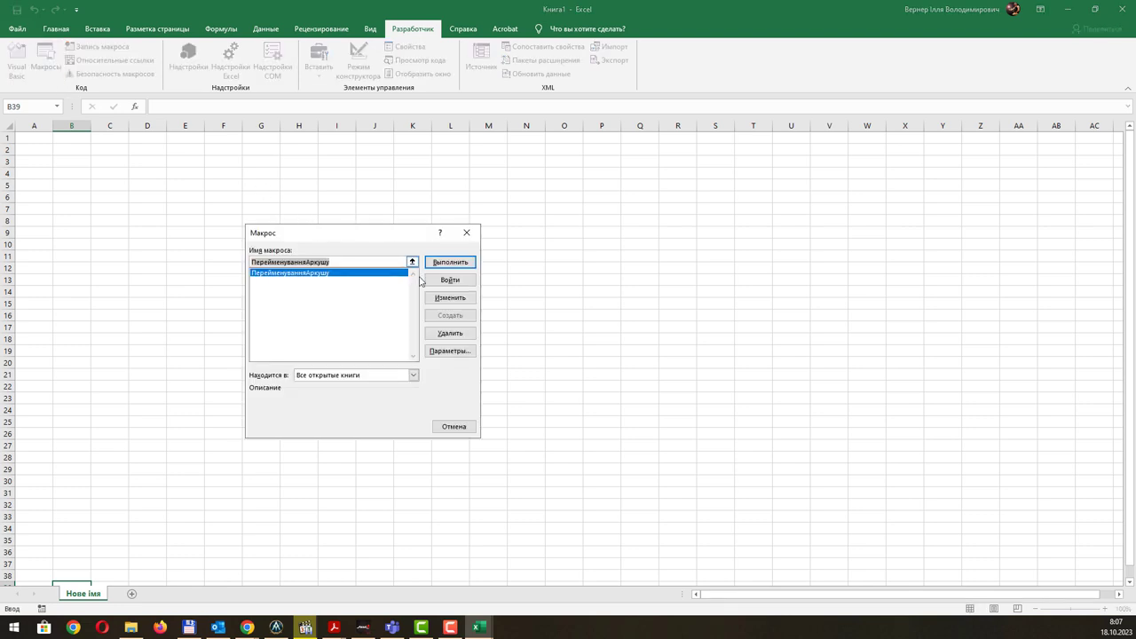
click(443, 261)
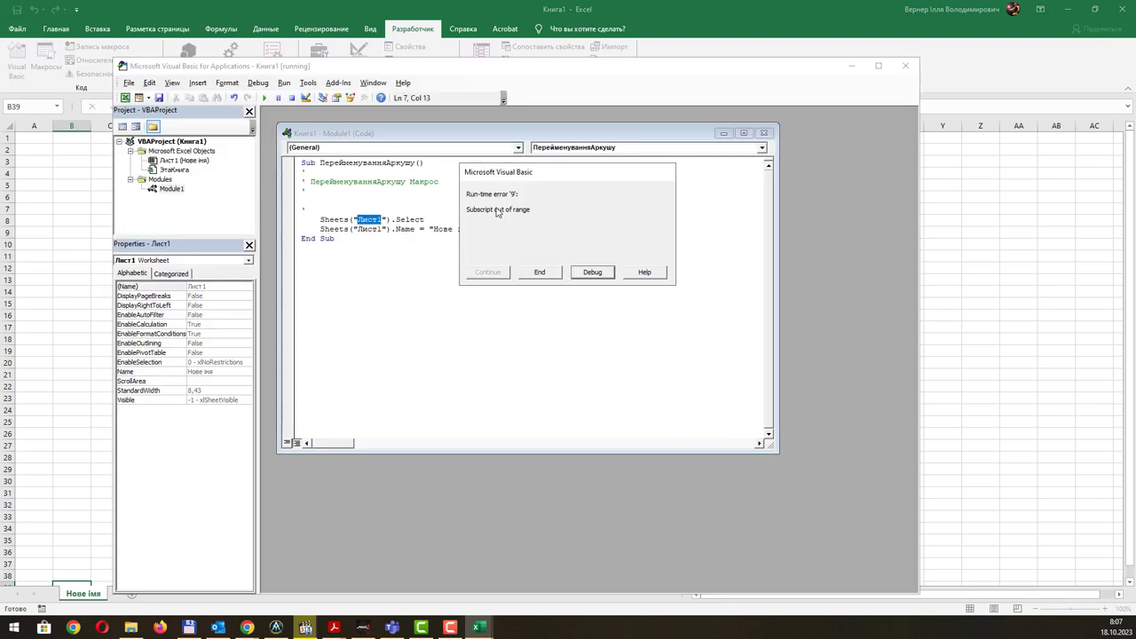
Debug the Subscript out of range error, select Лист1 in the code, and reset the macro.
click(591, 273)
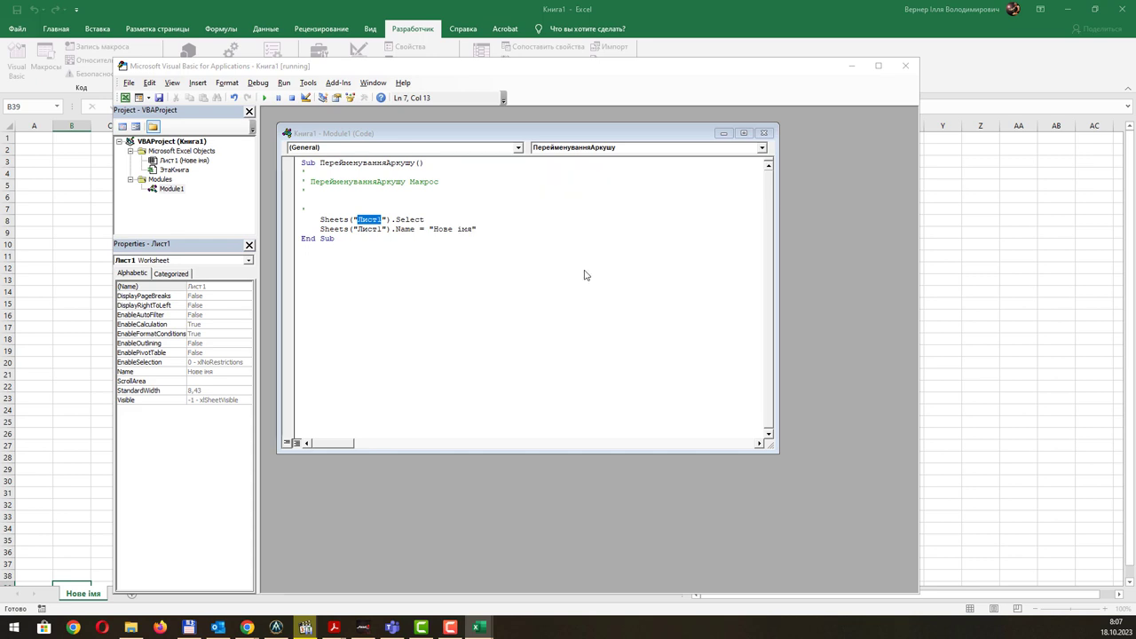
double_click(369, 220)
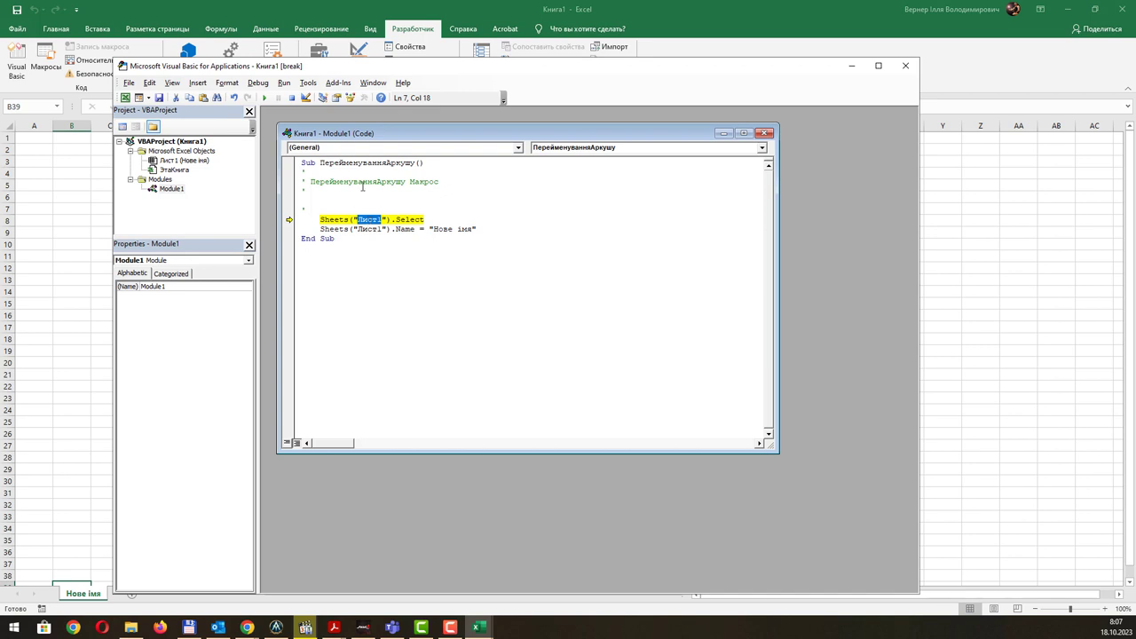
click(292, 98)
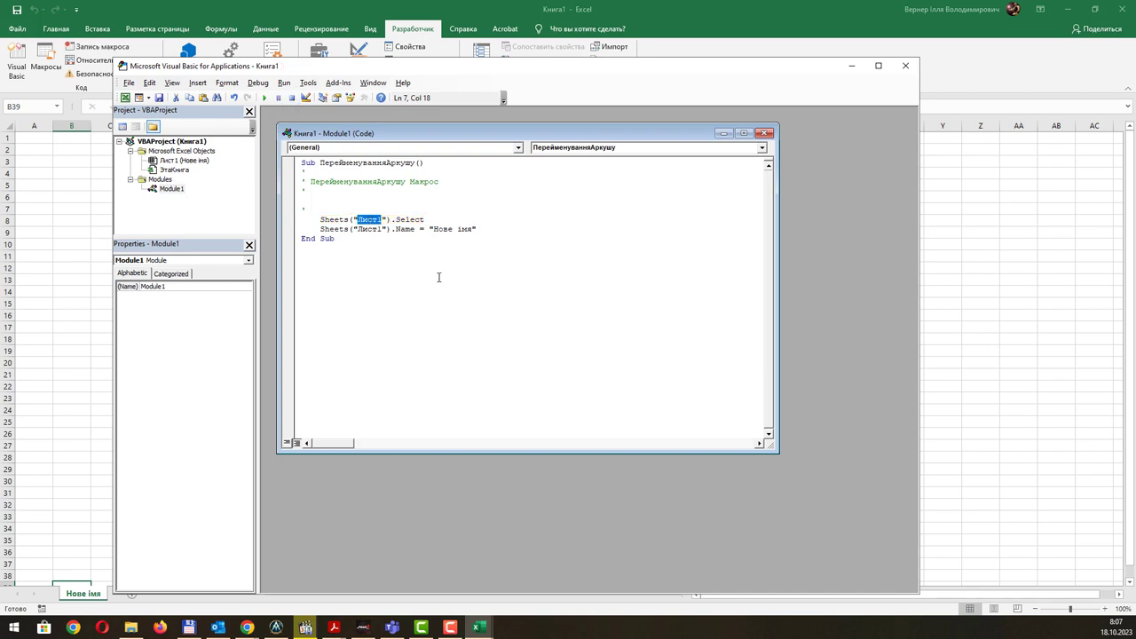
click(438, 277)
Rename the Нове імя sheet back to Лист1 and return to the macro code.
double_click(371, 222)
click(84, 593)
double_click(84, 593)
text(Лист1)
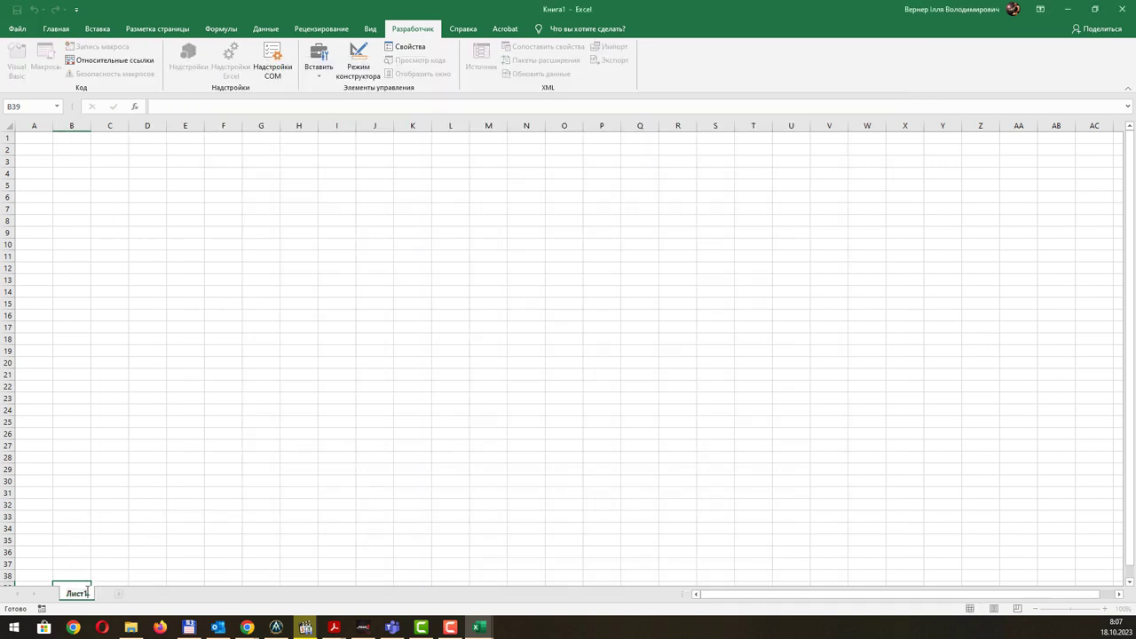
key(Return)
key(alt+F11)
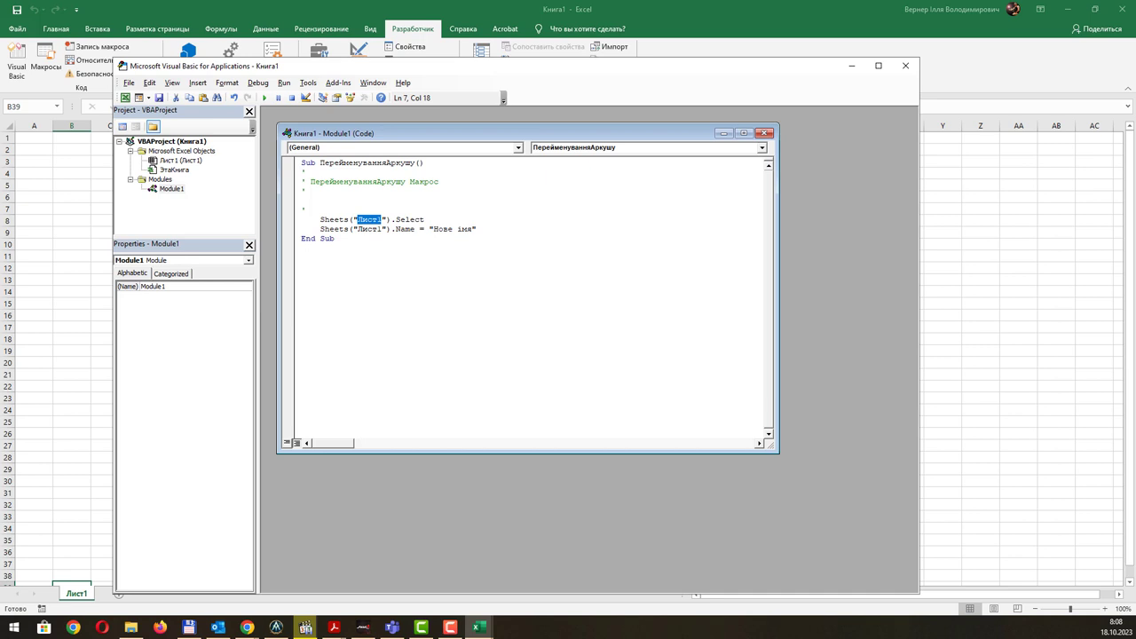
Add new sheets Лист2 and Лист3, then reopen the VBA editor with Alt+F11.
click(104, 600)
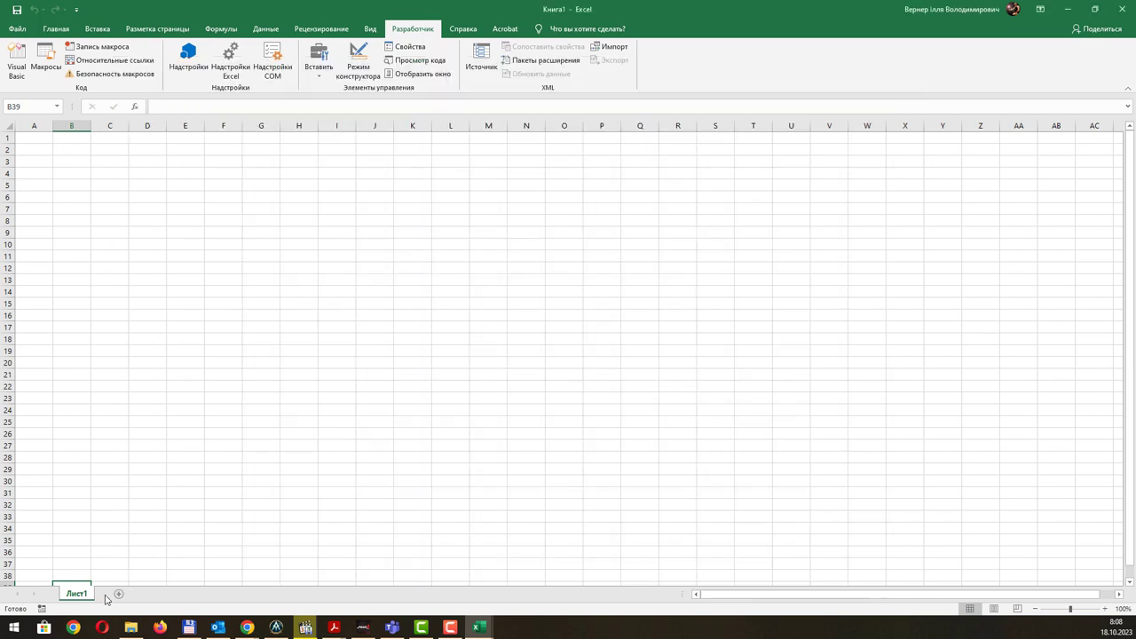
click(113, 593)
click(152, 593)
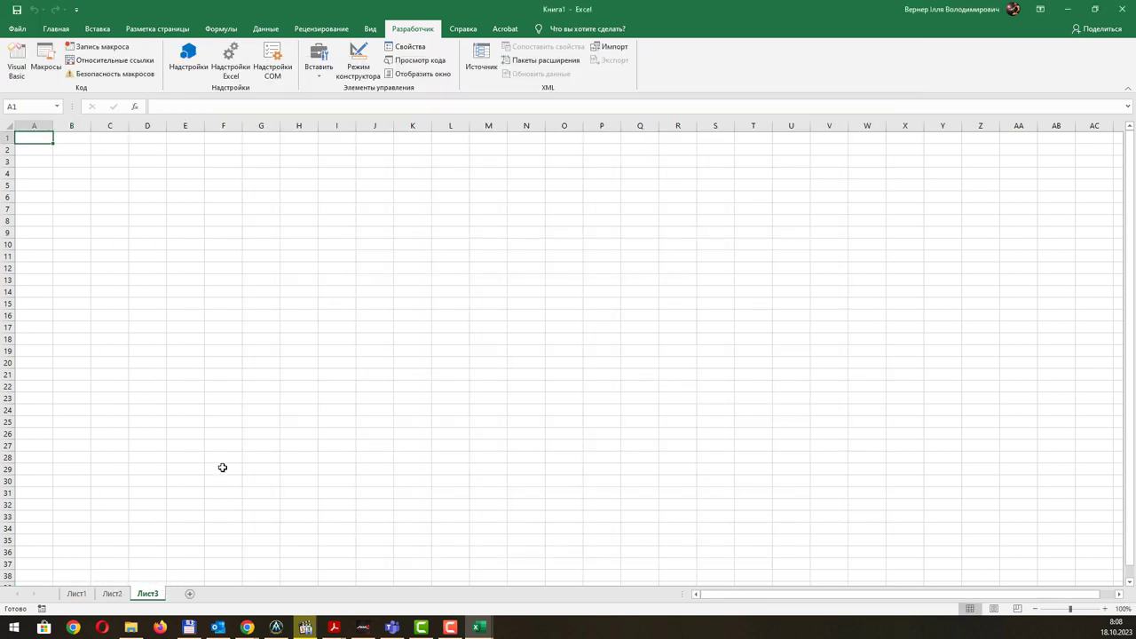
key(alt+F11)
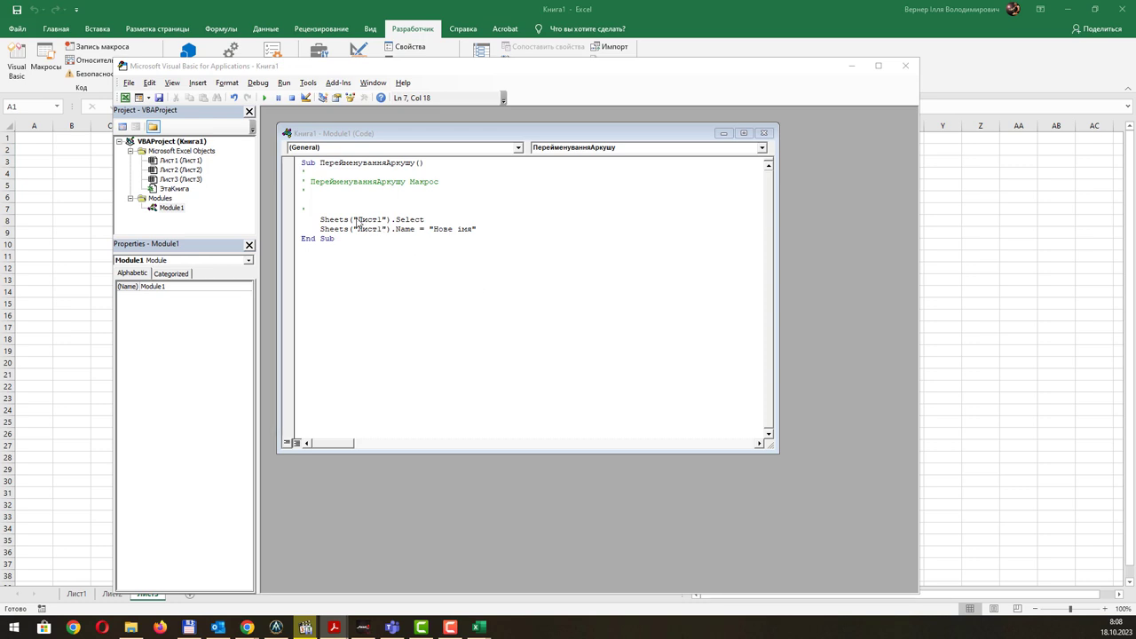
Replace the Sheets("Лист1").Select line with ActiveSheet.Select.
drag(321, 219, 430, 221)
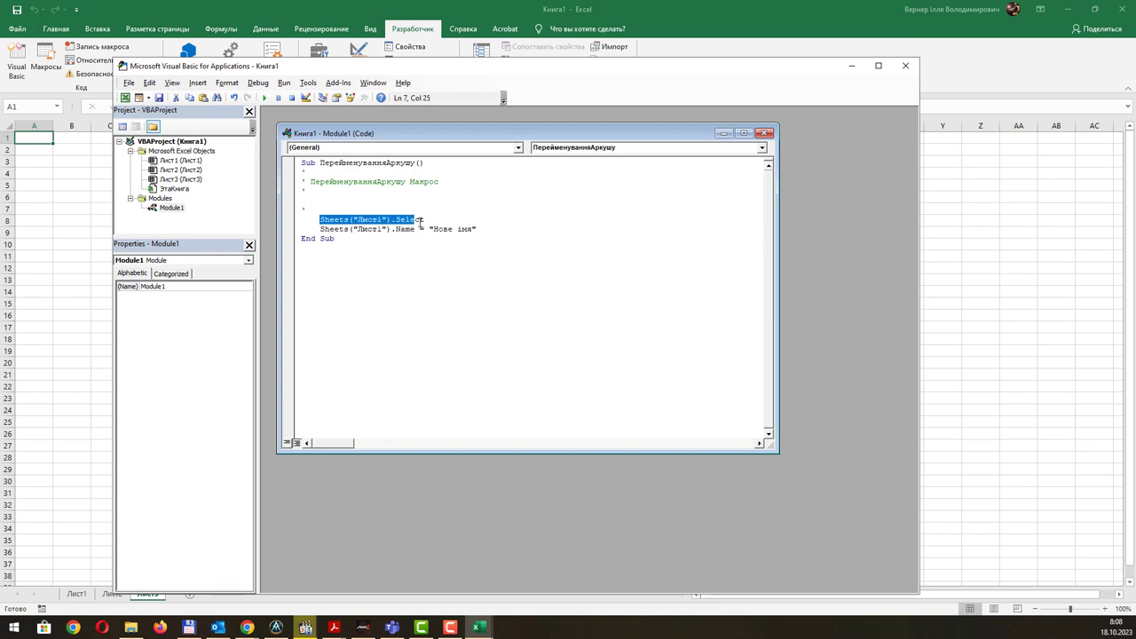
key(Delete)
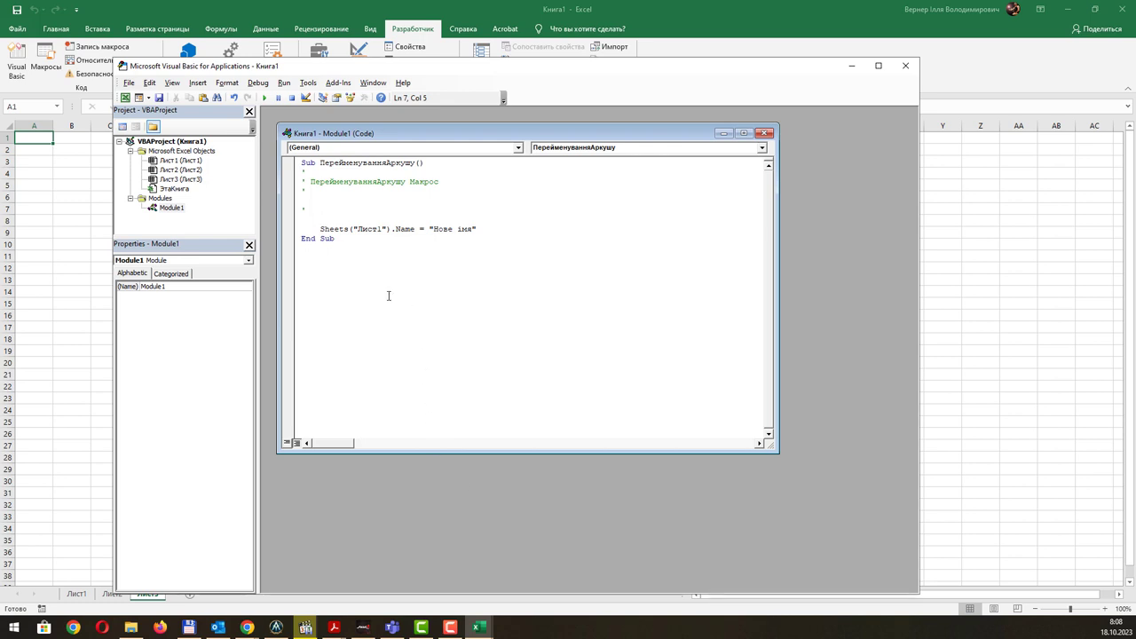
text(Active)
text(.Se)
text(lect)
text(S)
text(heet)
key(End)
click(388, 219)
double_click(387, 218)
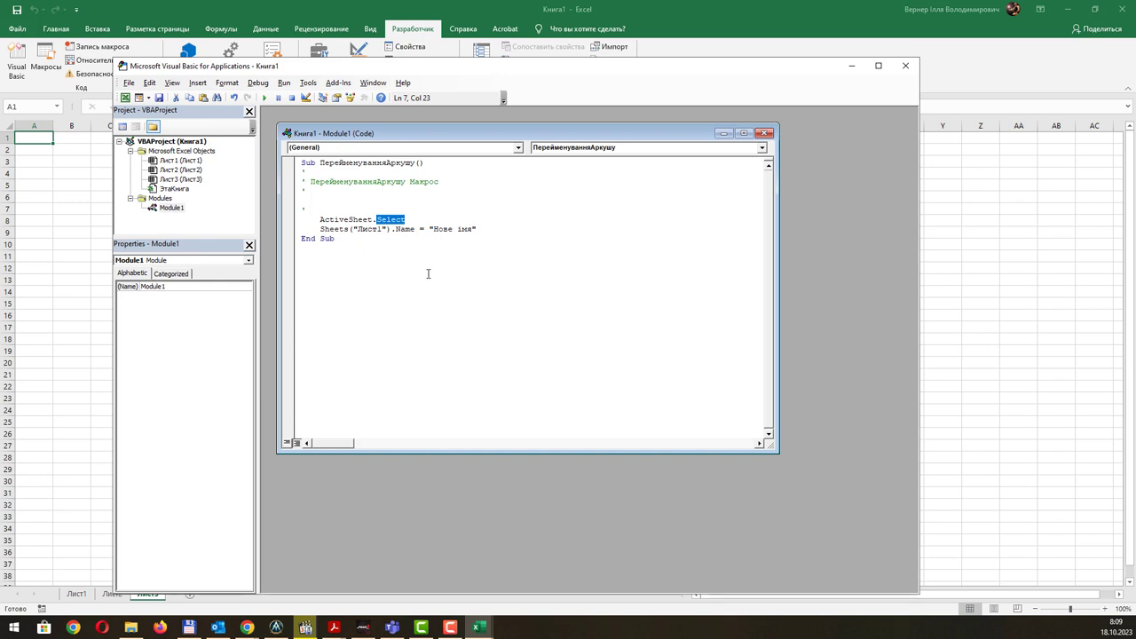
Paste ActiveSheet over Sheets("Лист1") on the .Name line, then go back to the workbook.
double_click(344, 218)
key(ctrl+c)
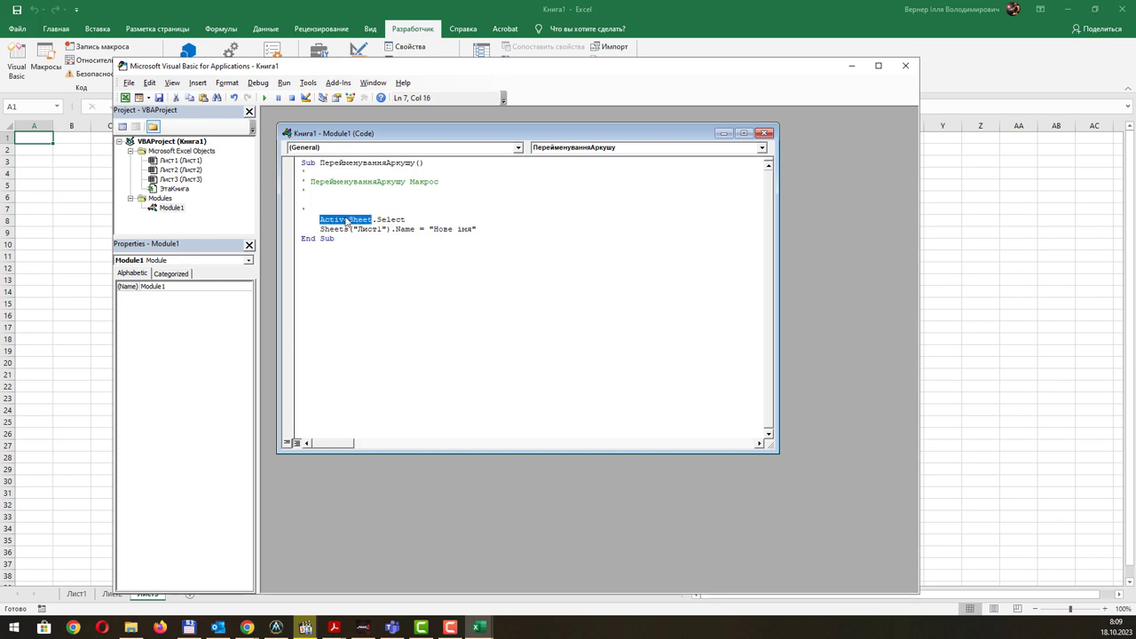
click(390, 228)
drag(391, 228, 322, 228)
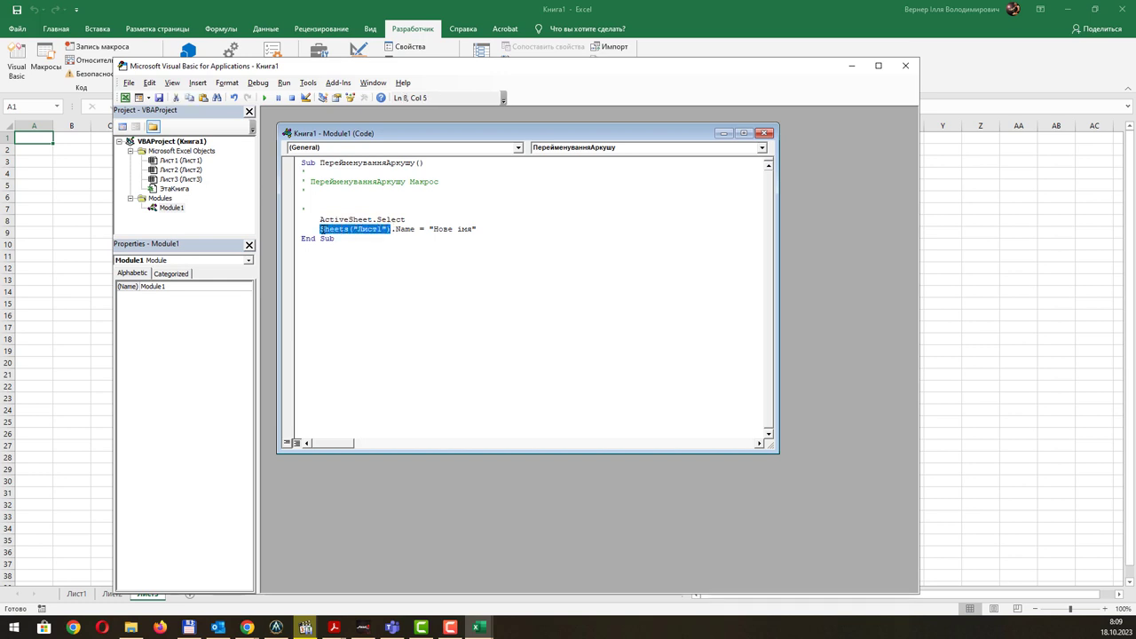
key(ctrl+v)
click(382, 229)
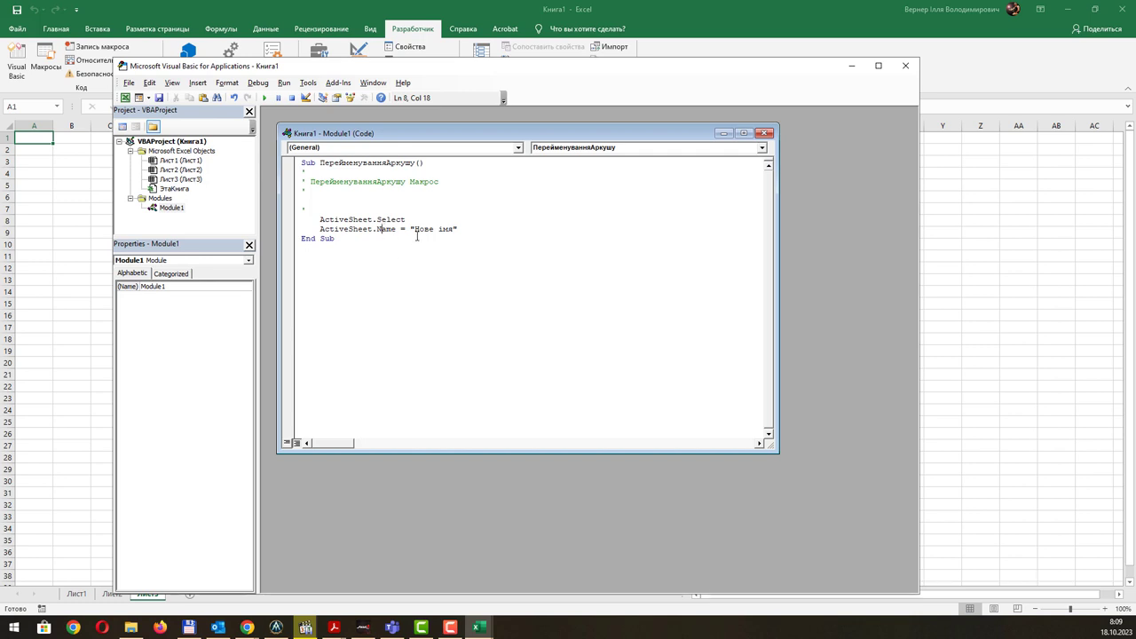
click(71, 290)
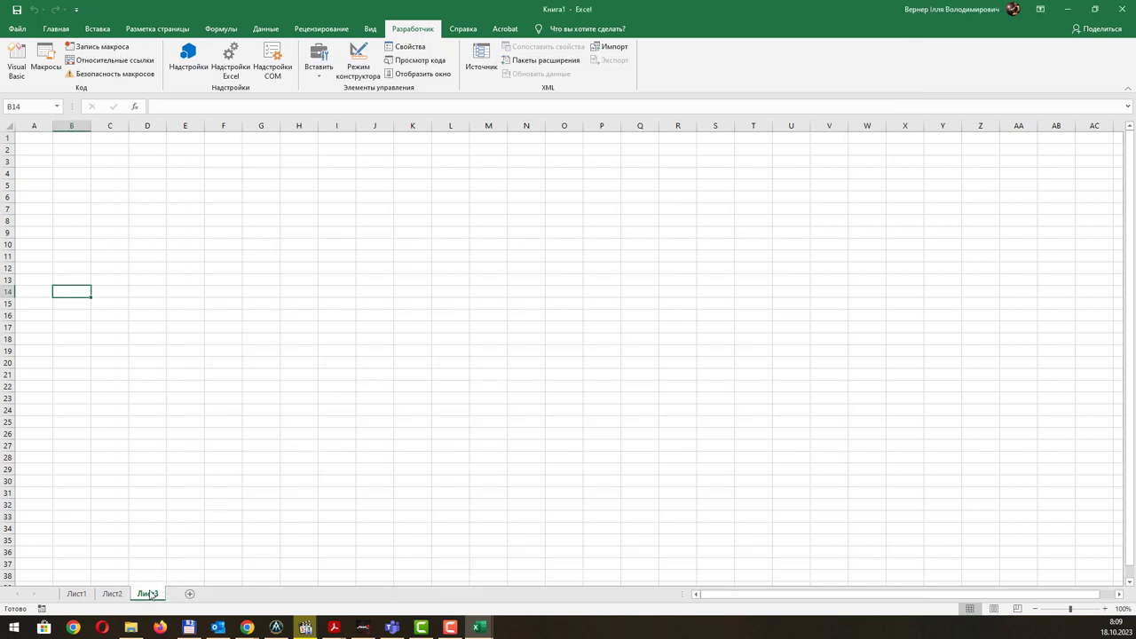
Run the macro to rename Лист3 to Нове імя, add sheet Лист4, and switch to Лист1.
click(38, 70)
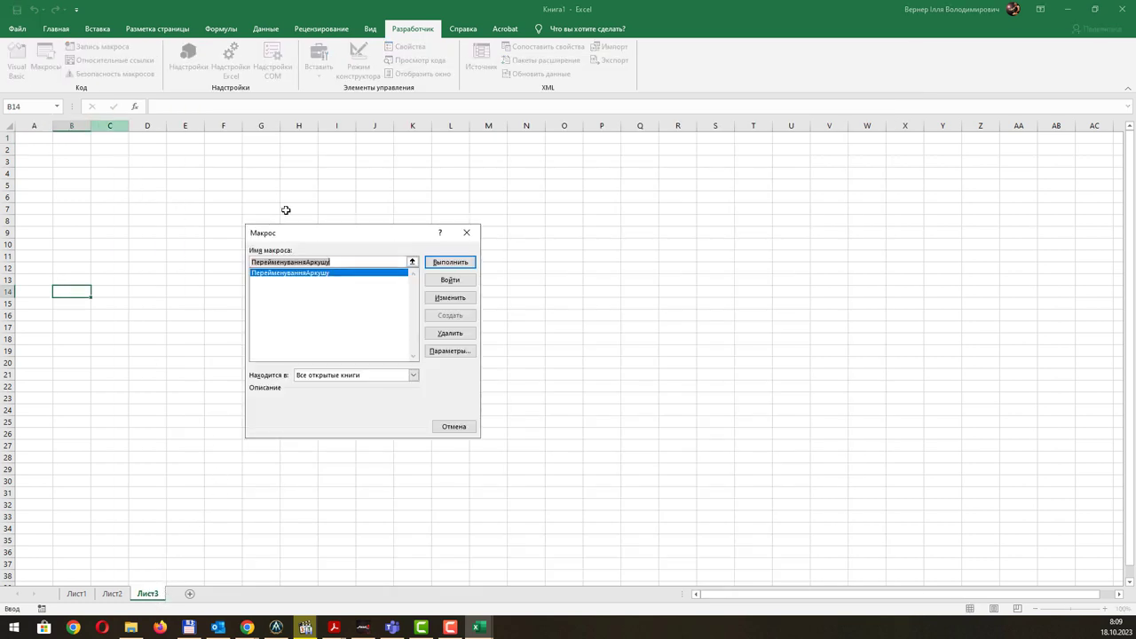
click(437, 266)
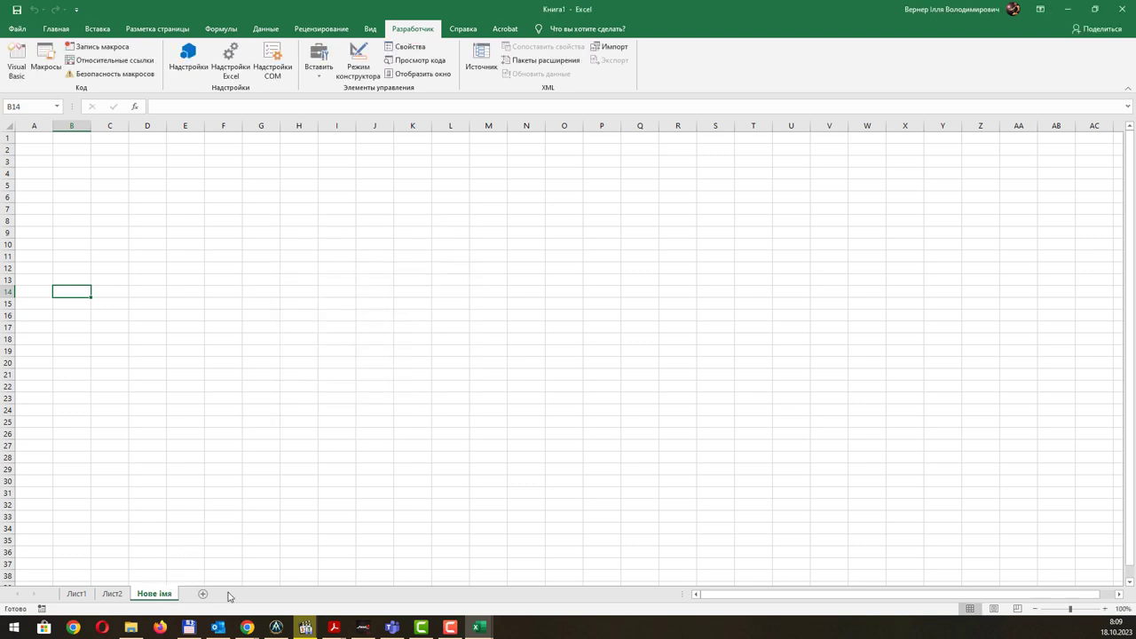
click(203, 593)
click(76, 593)
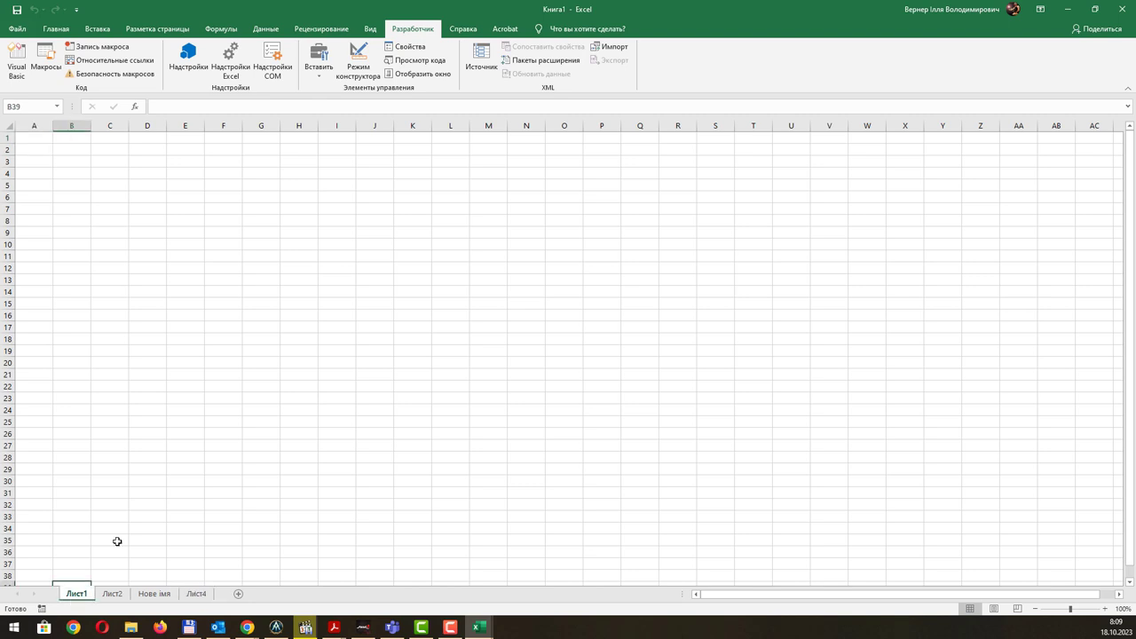
click(40, 78)
End the duplicate-name error, change the macro's name string to "Нове імя2", and rerun it on Лист1.
click(450, 263)
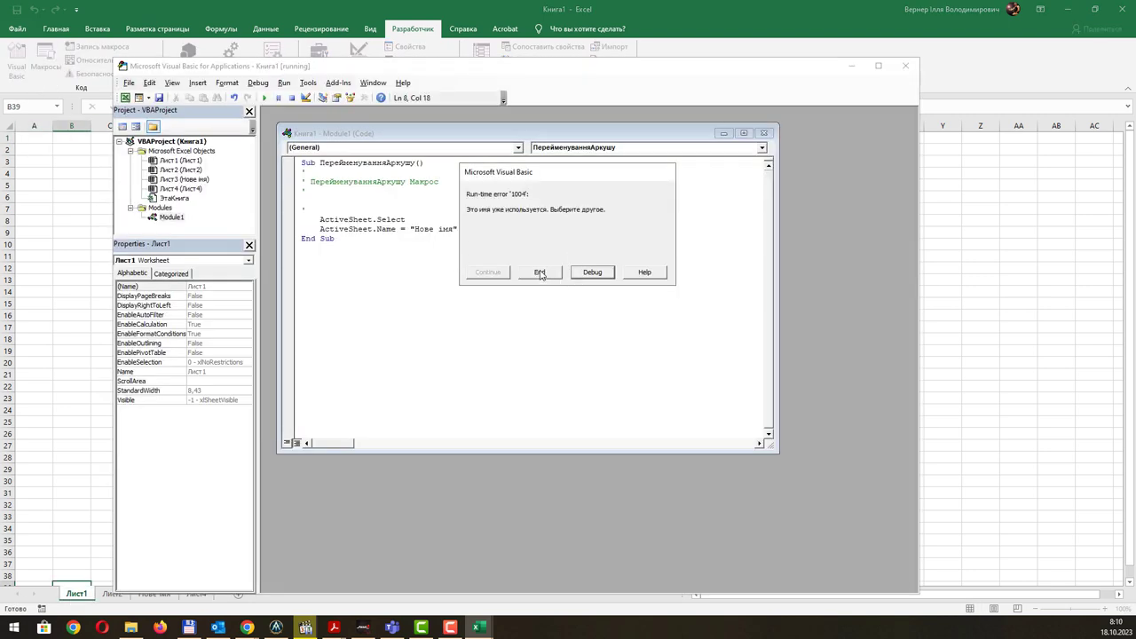
click(539, 272)
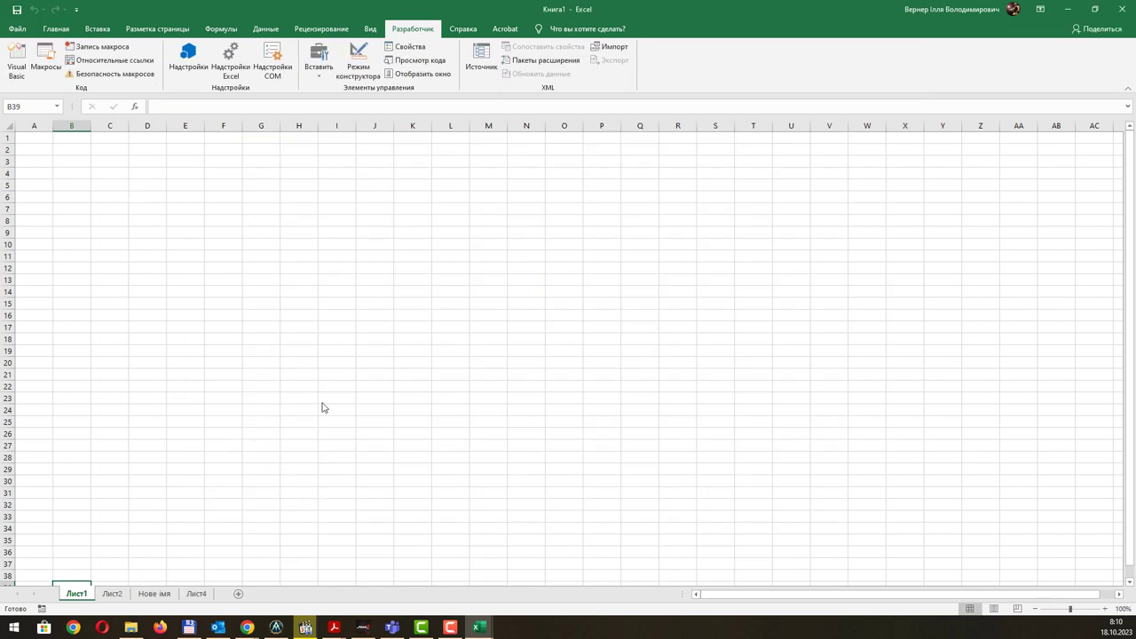
key(alt+F11)
click(455, 229)
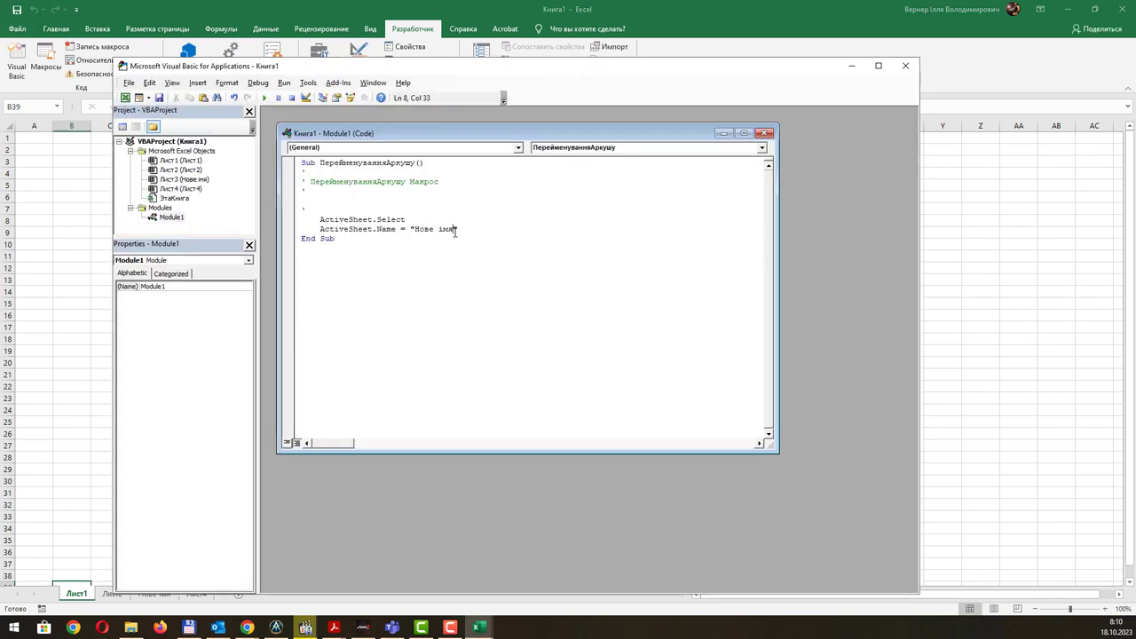
text(2)
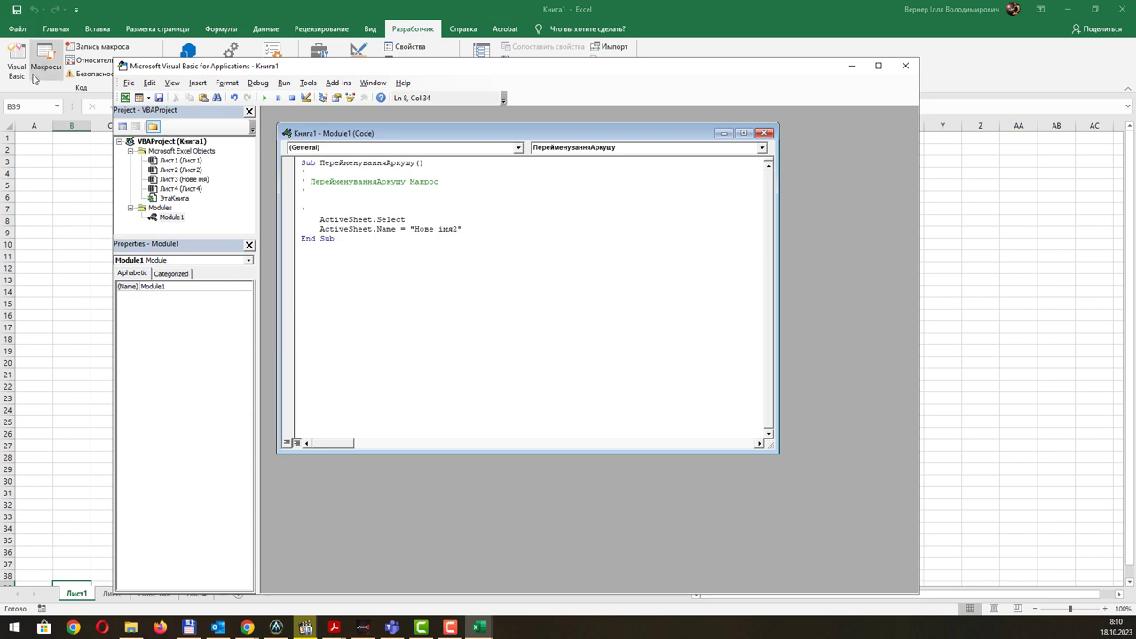
click(49, 71)
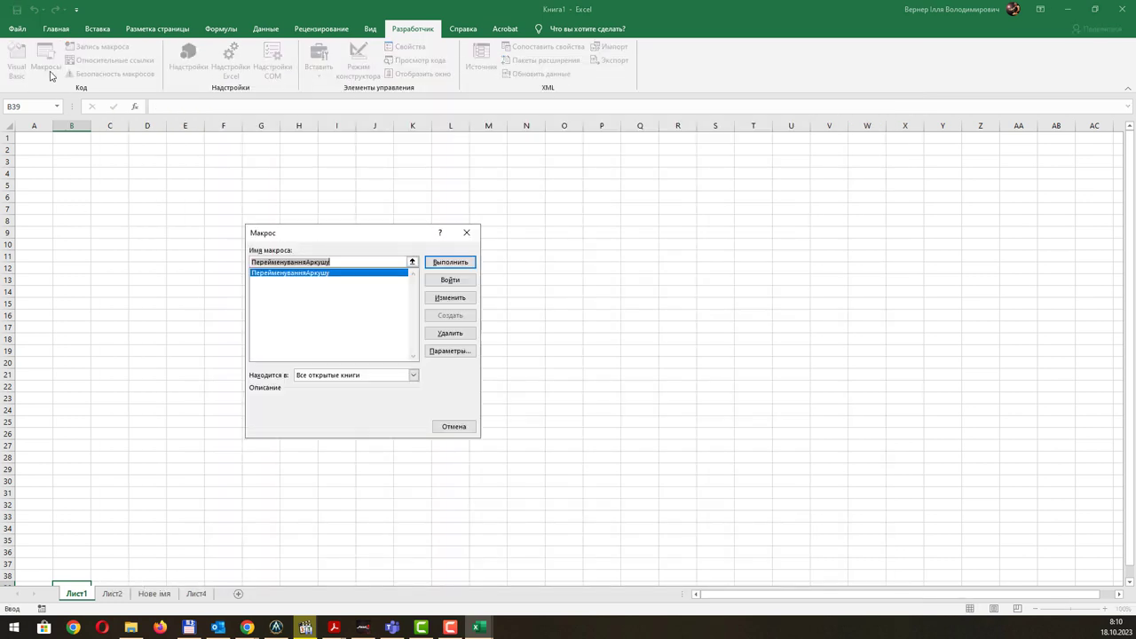
click(443, 264)
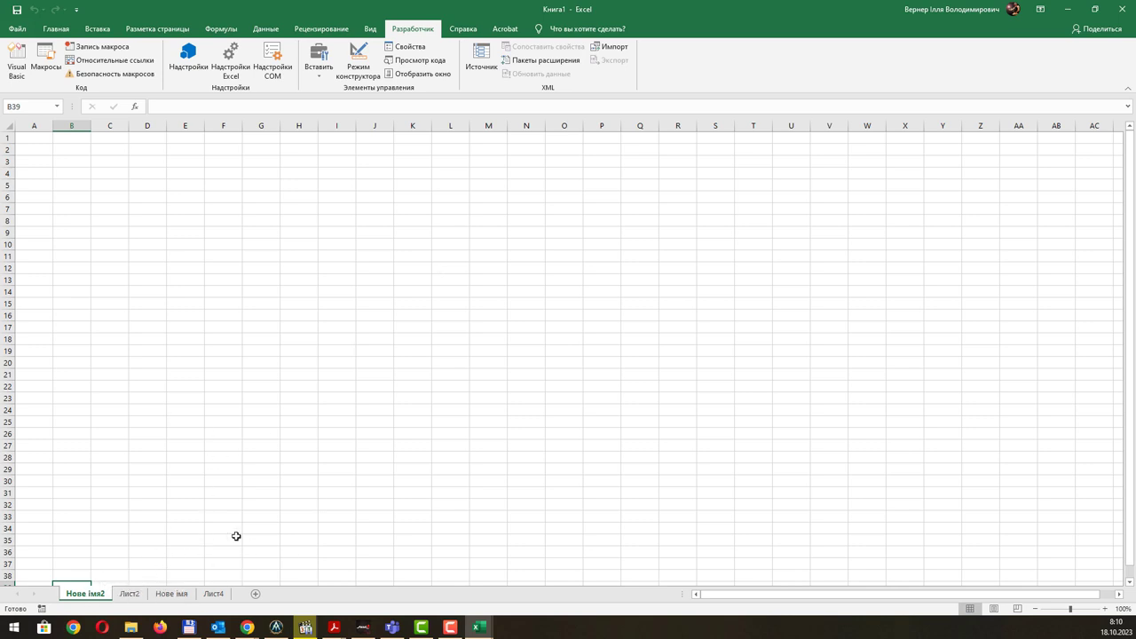
Switch to sheet Лист4 and select the "Нове імя2" string in the VBA code.
click(173, 594)
click(211, 595)
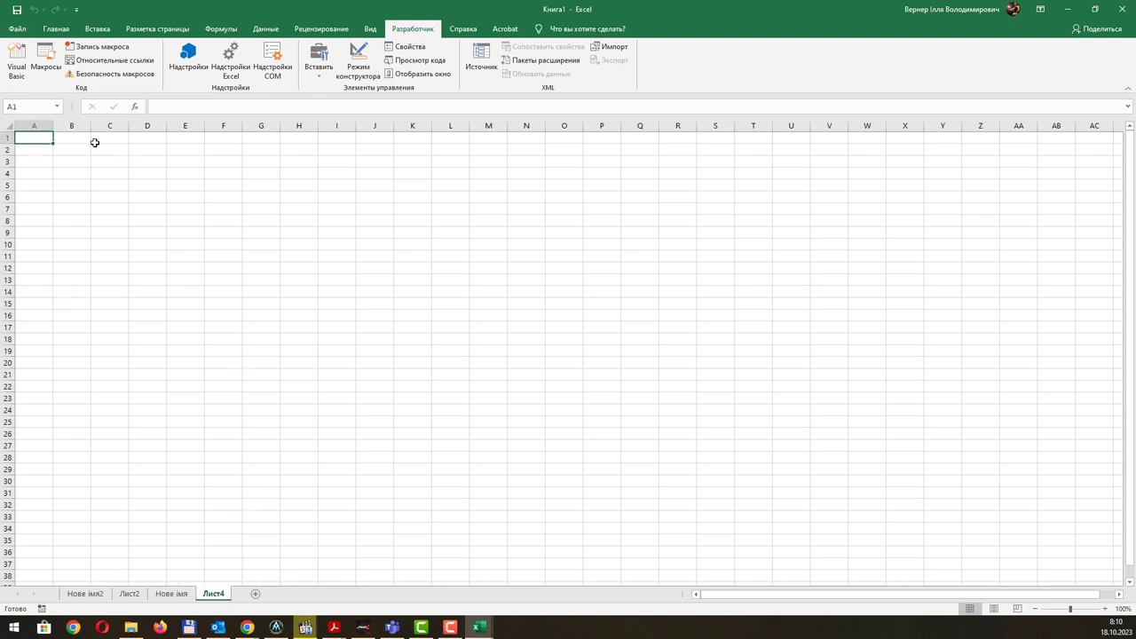
key(alt+F11)
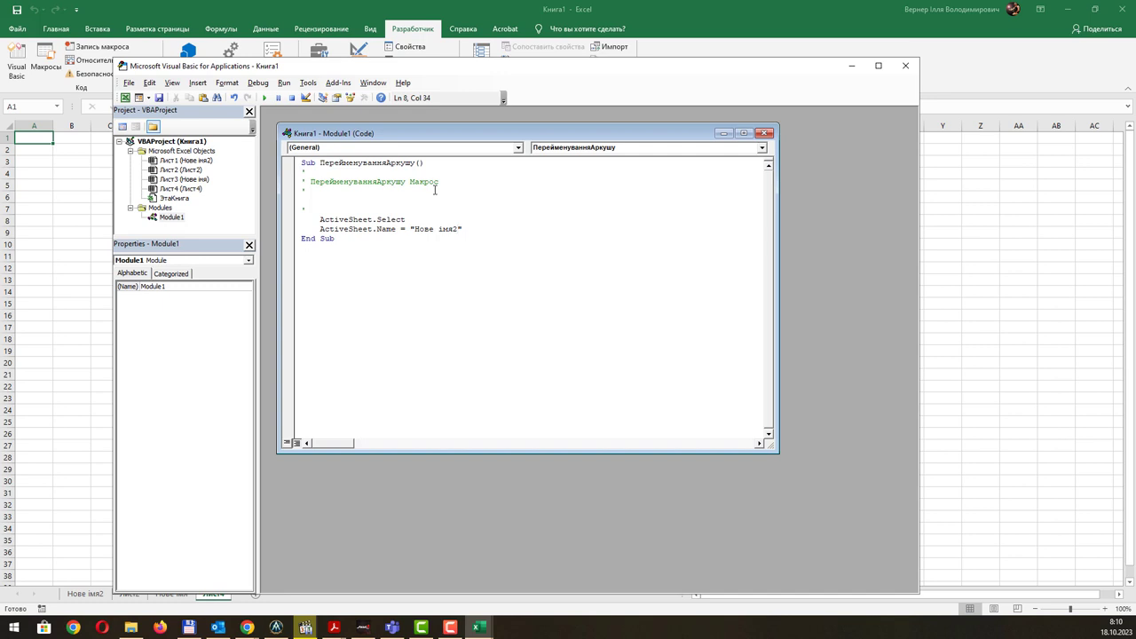
mouse_move(449, 136)
mouse_down()
mouse_move(482, 149)
mouse_move(453, 149)
mouse_up()
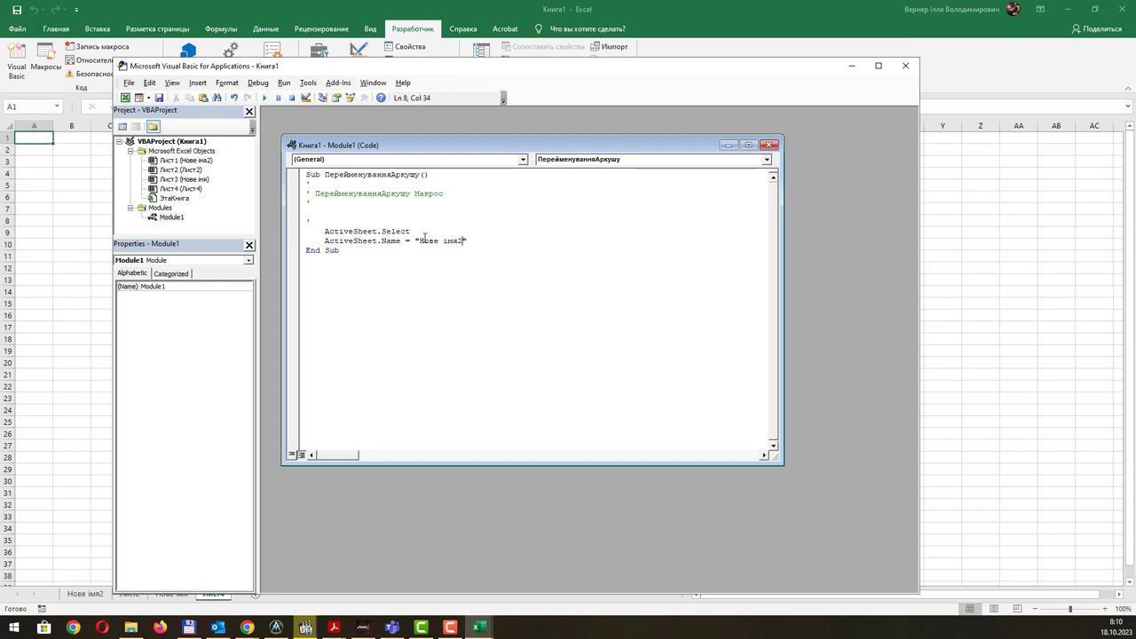
drag(420, 240, 461, 241)
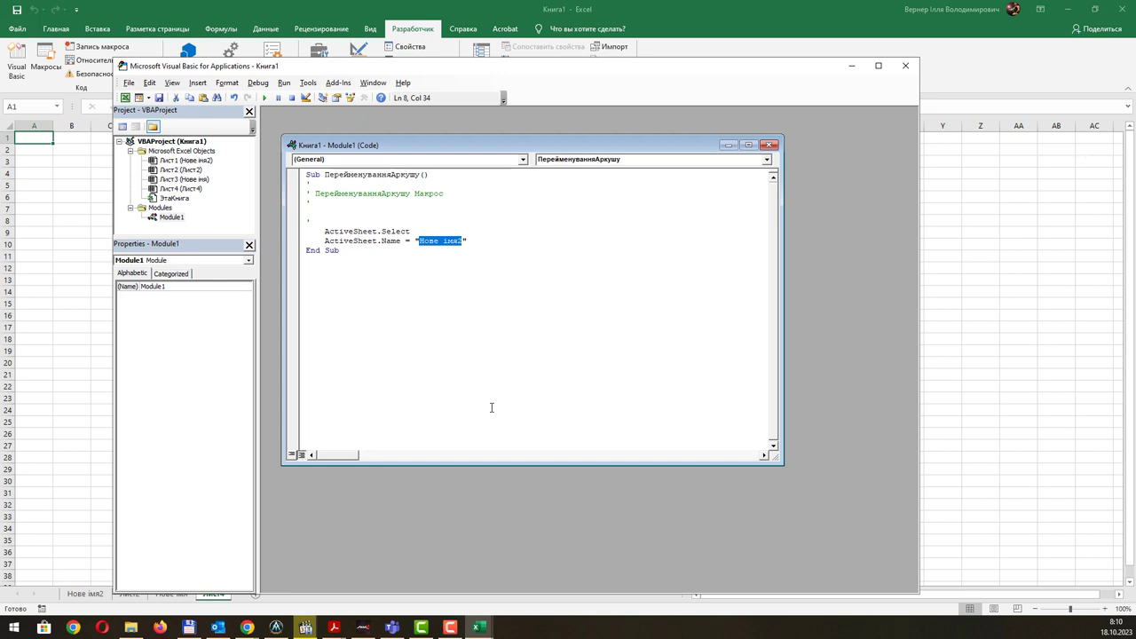
Replace "Нове імя2" with InputBox("Введіть назву аркуша", "Повідомлення") in the macro code.
click(443, 250)
click(418, 240)
drag(416, 240, 471, 241)
text(I)
text(nput)
text(Box())
click(468, 241)
text("")
text(Вв)
text(едіть назву)
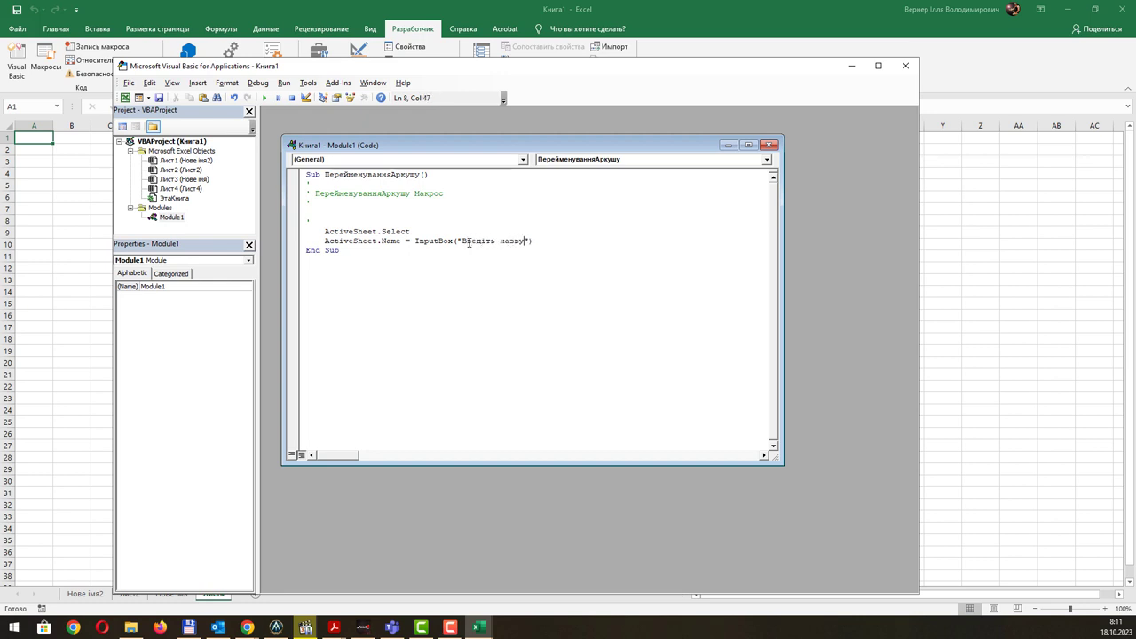
text( аркуша")
text(,)
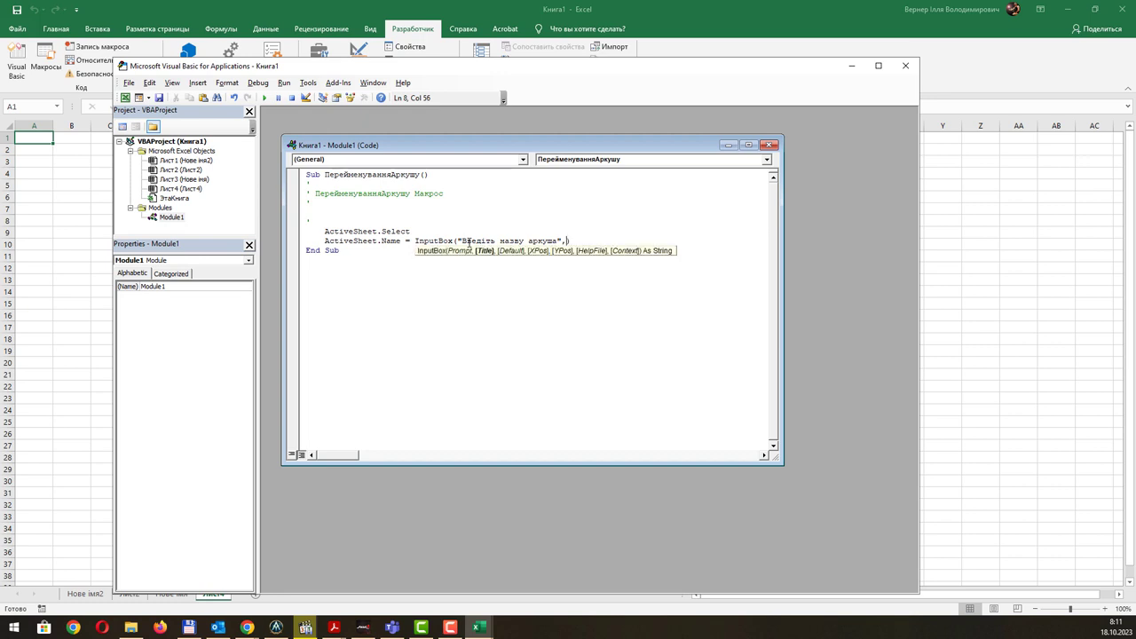
text(")
text(Повідомлен)
text(ня)
click(503, 268)
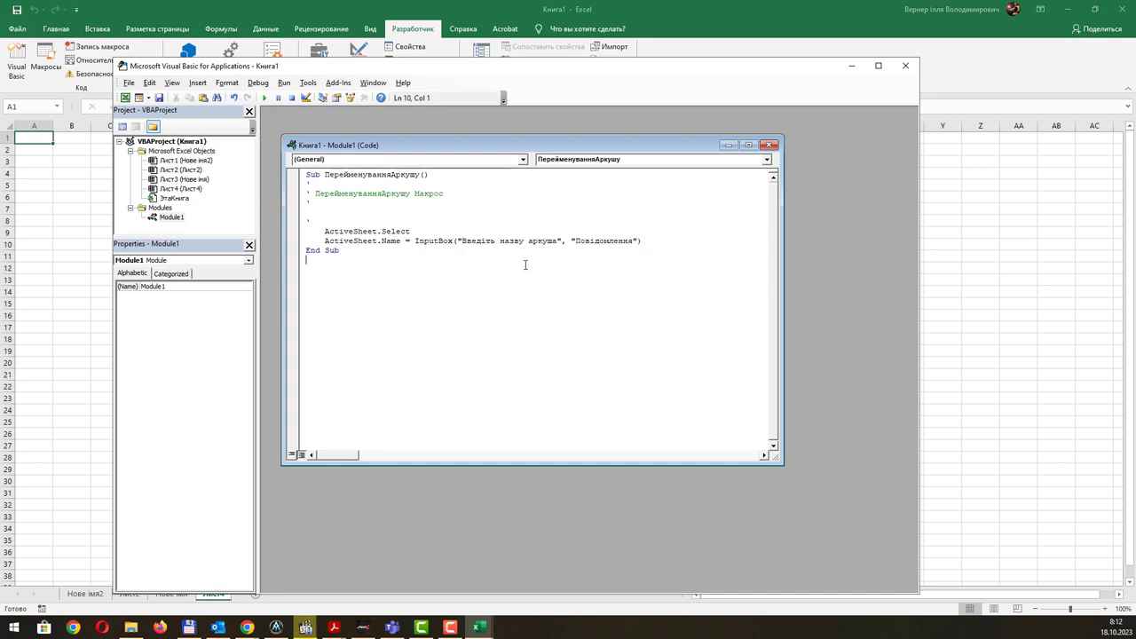
Run the macro on the Нове імя2 sheet, entering Аркуш01, then switch to Лист2.
click(54, 398)
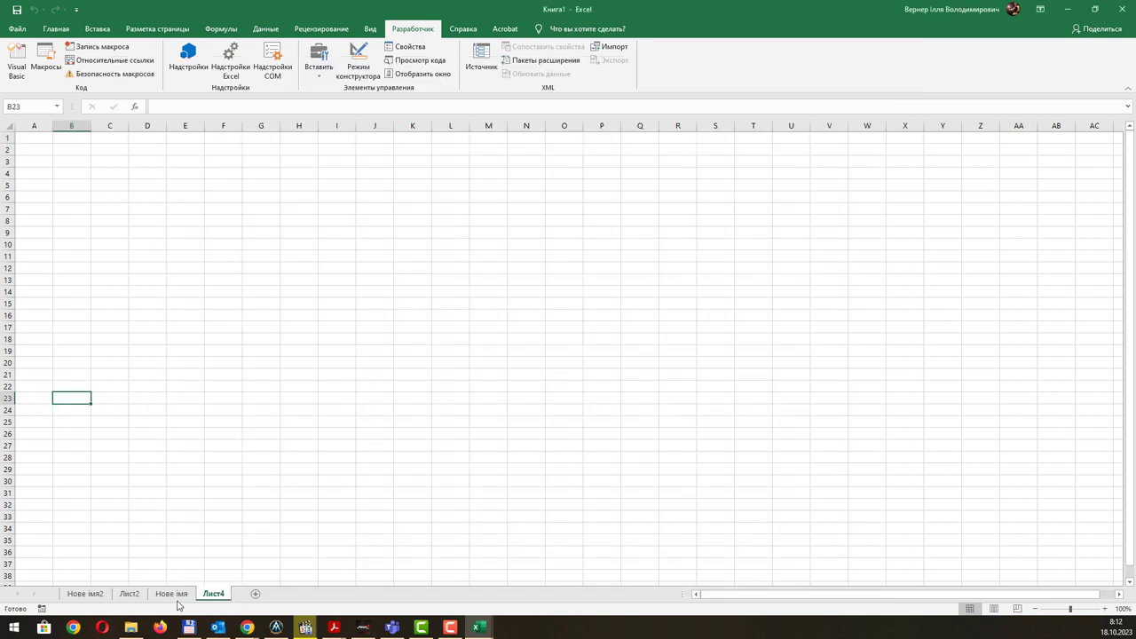
click(129, 595)
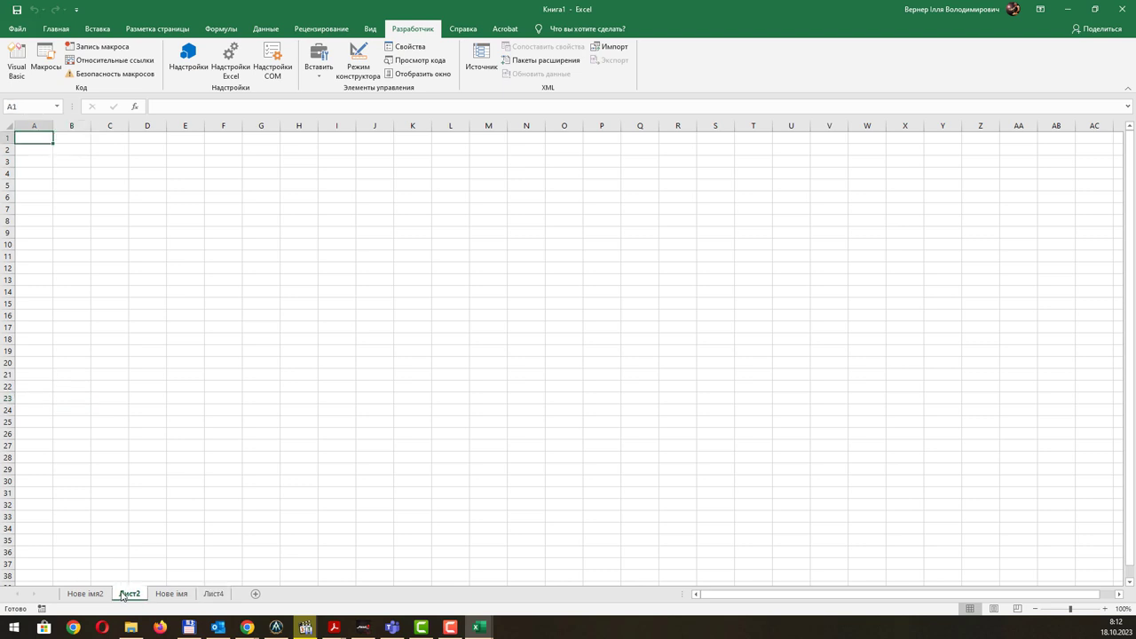
click(93, 595)
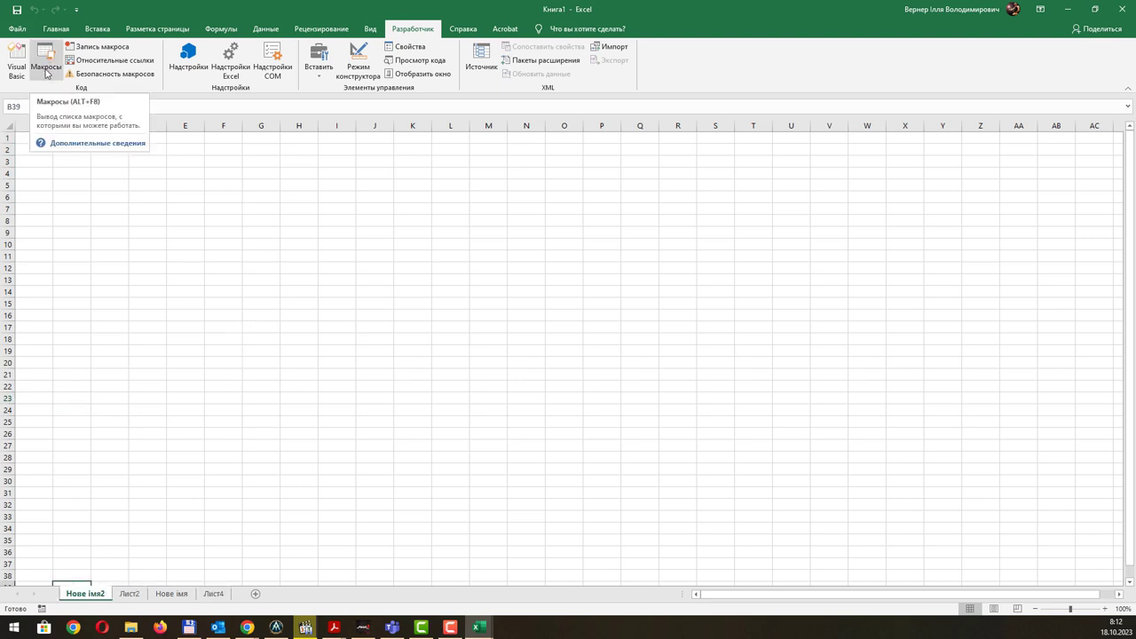
click(46, 72)
click(454, 264)
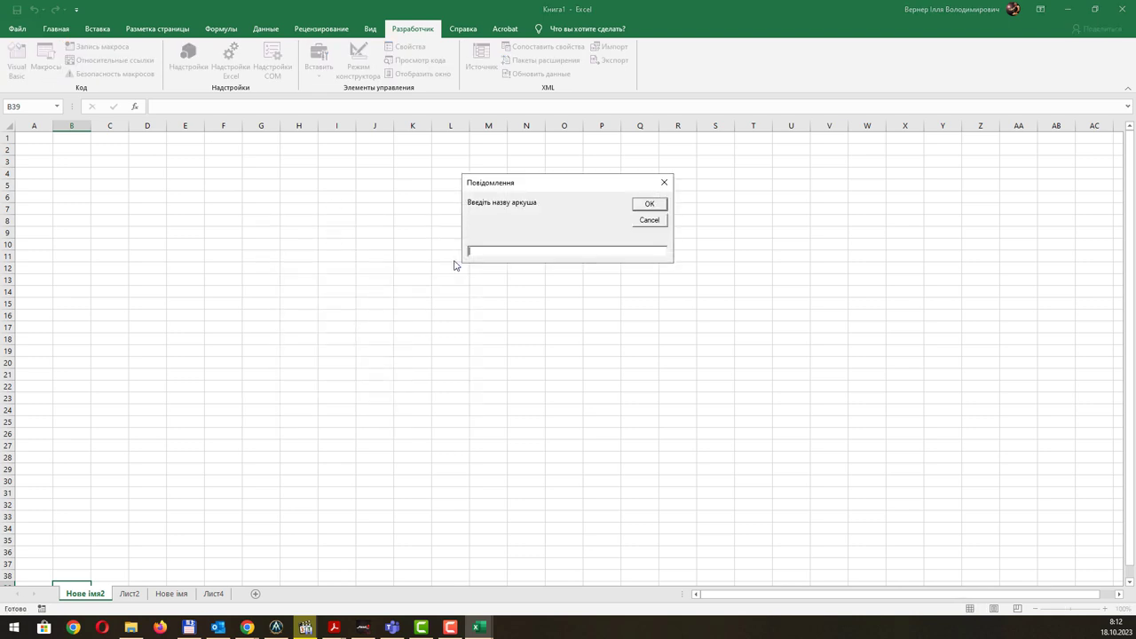
drag(561, 184, 509, 261)
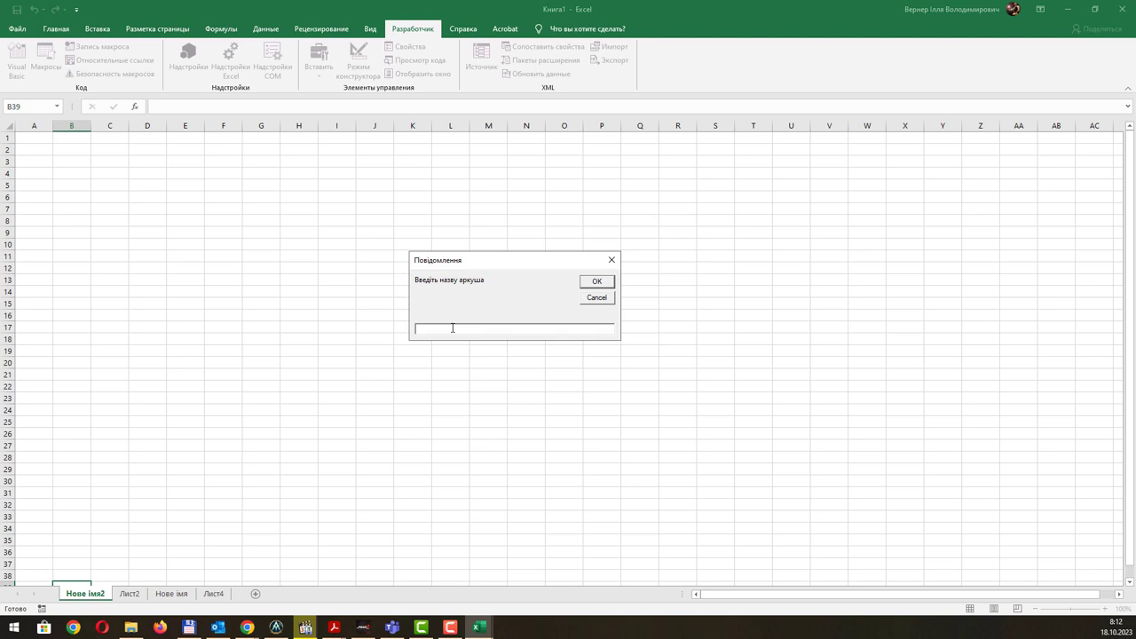
text(Арк)
text(уш)
text(01)
click(596, 283)
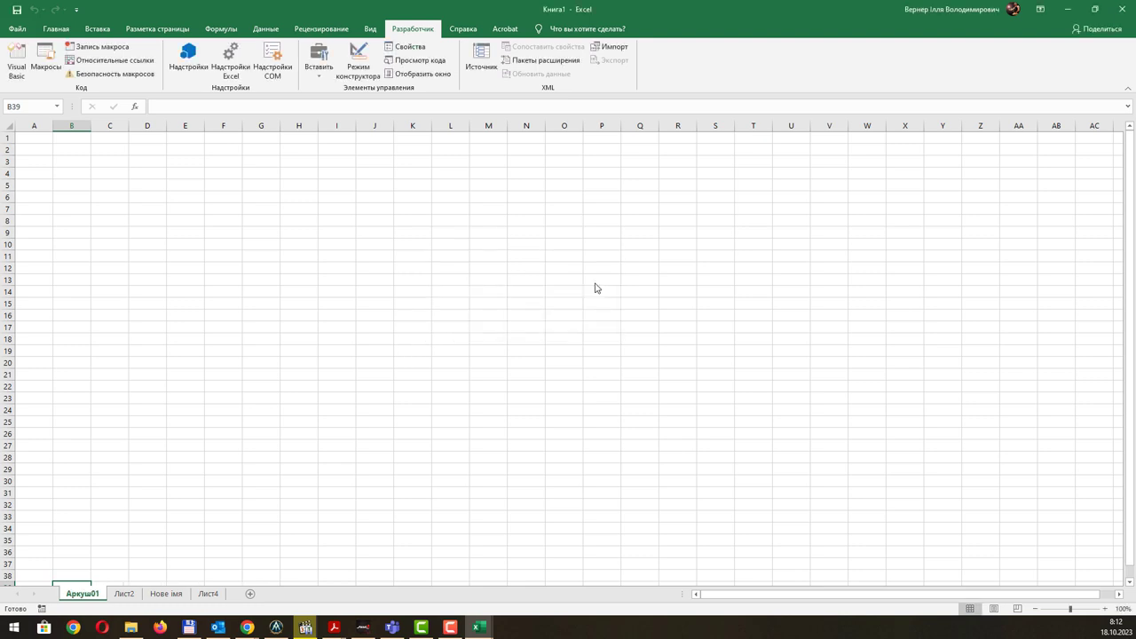
click(130, 598)
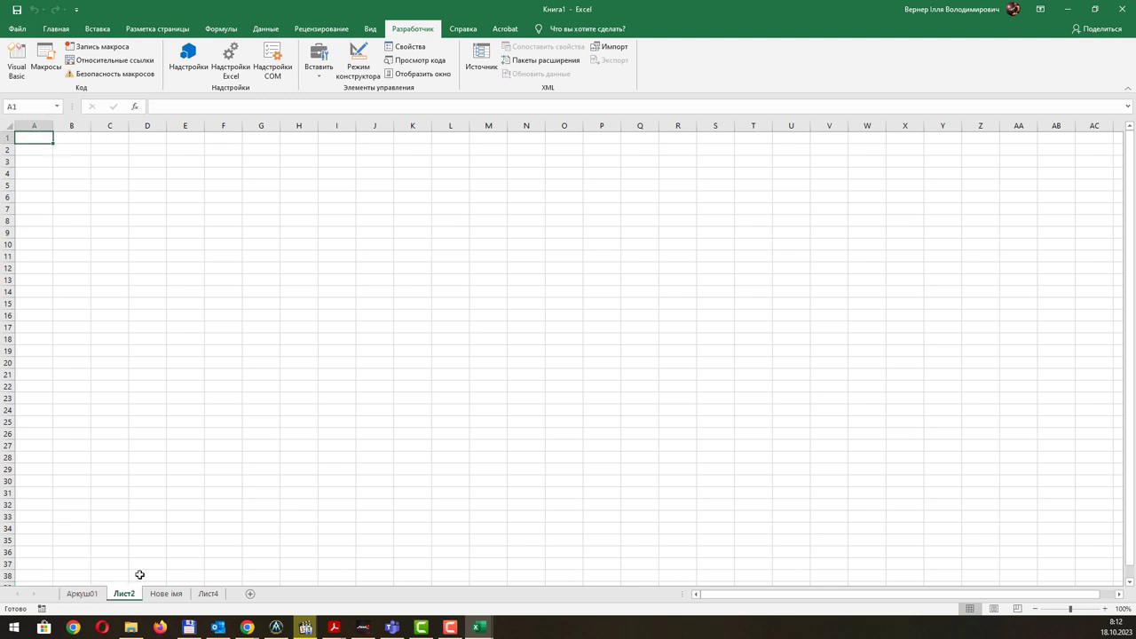
Run the macro on Лист2 entering Аркуш02, then open the VBA editor.
click(46, 64)
click(454, 259)
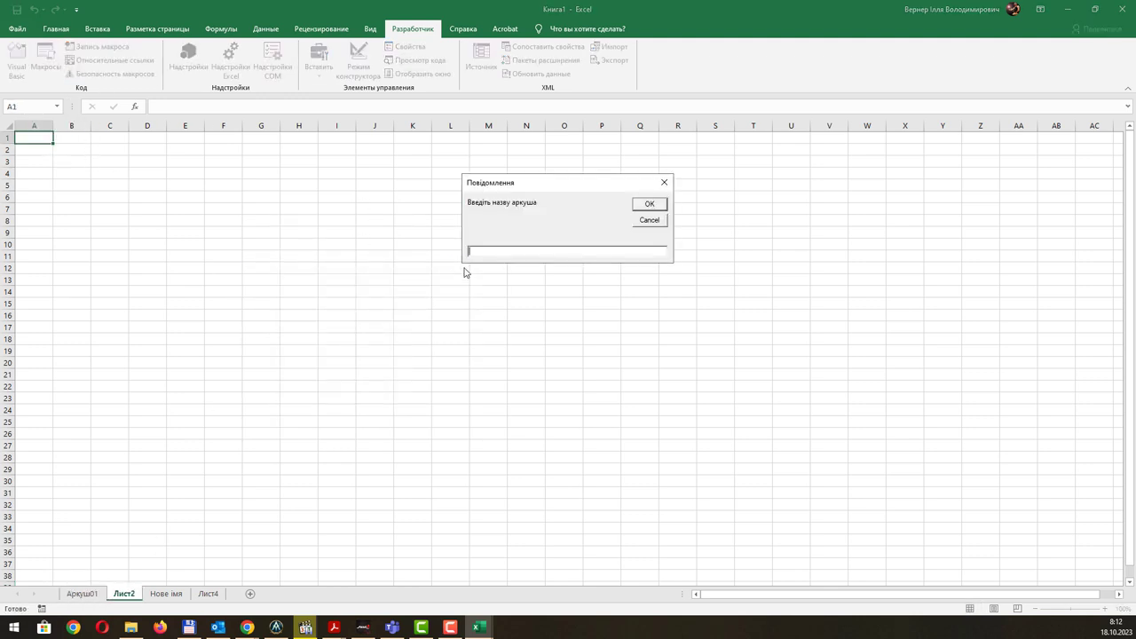
text(Аркуш)
text(02)
click(649, 207)
key(alt+F11)
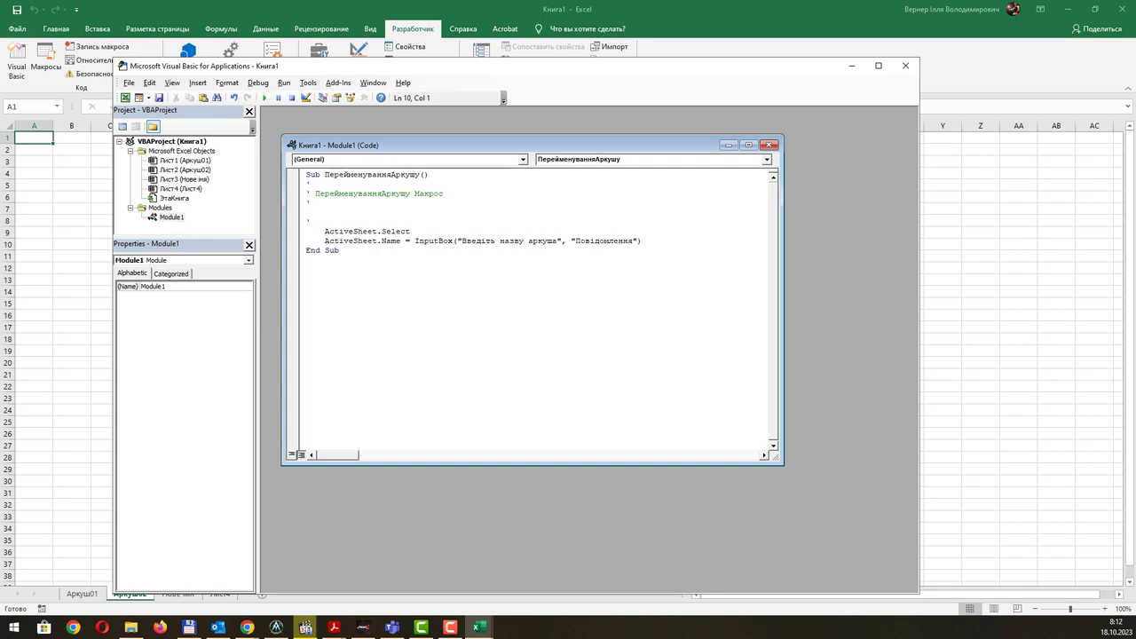
key(alt+Tab)
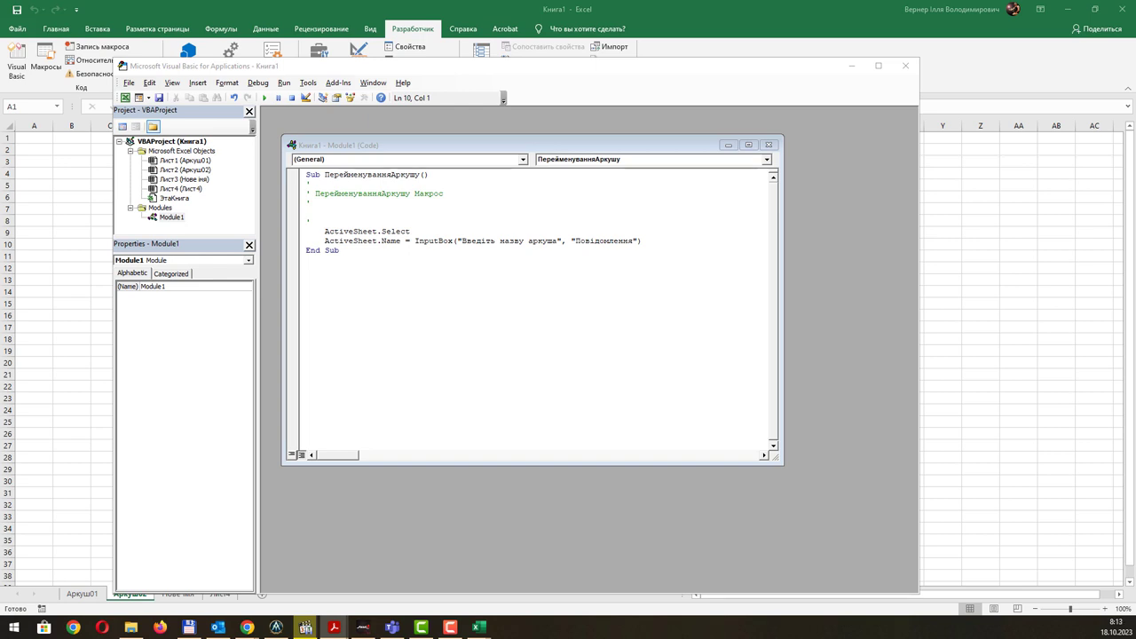
Run the macro, erase the test text, cancel the prompt, and end the run-time error 1004.
click(41, 64)
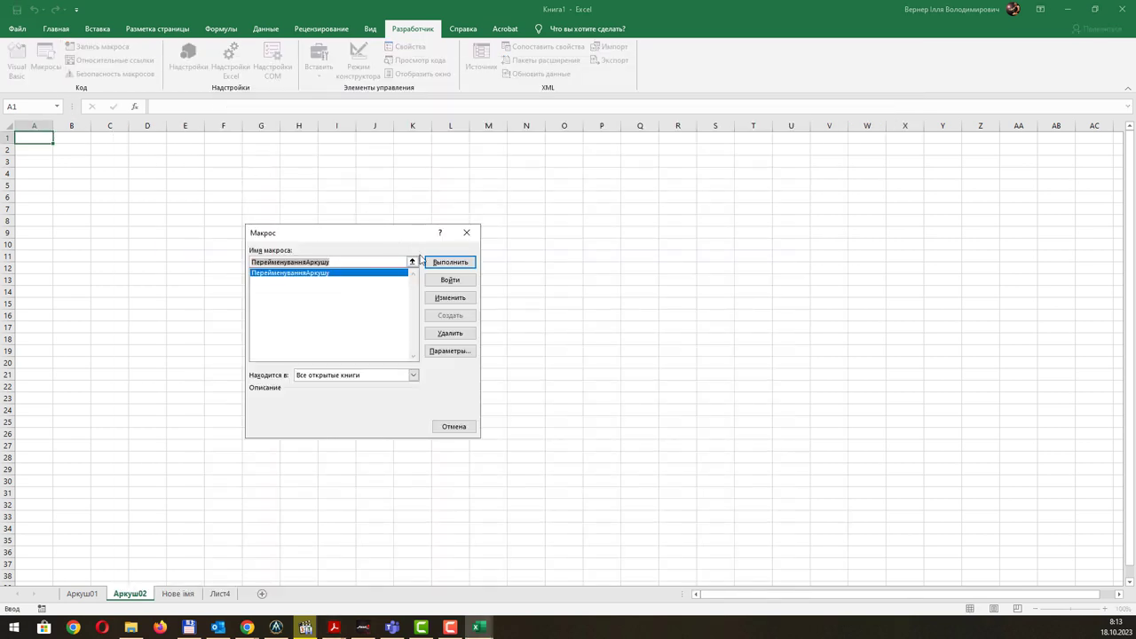
click(427, 265)
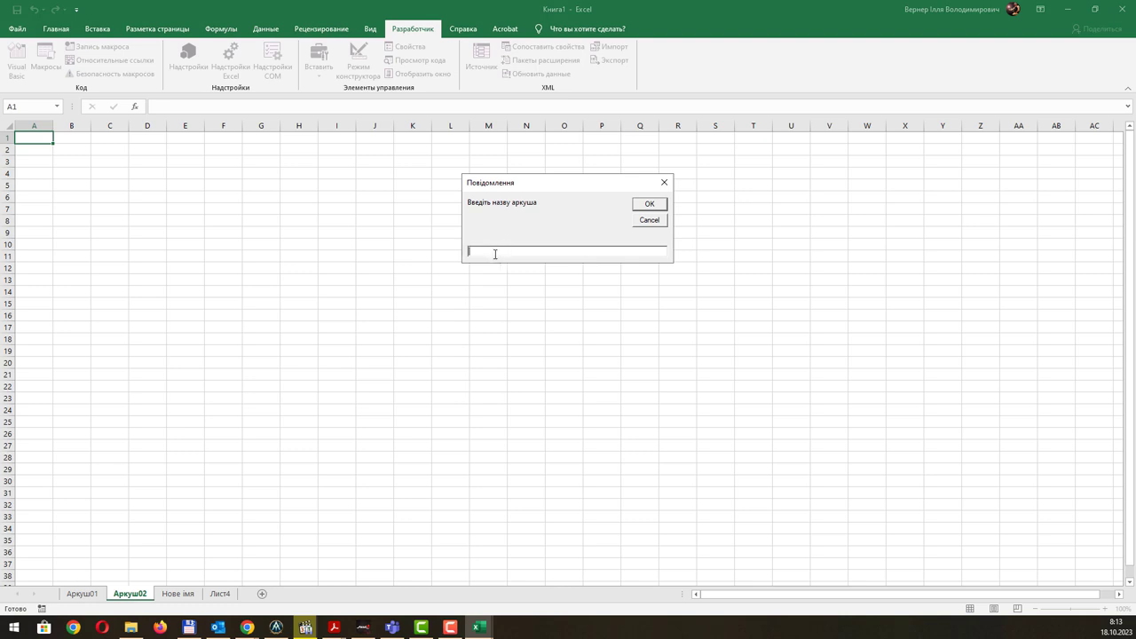
text(олмлпол)
double_click(481, 251)
key(BackSpace)
click(649, 221)
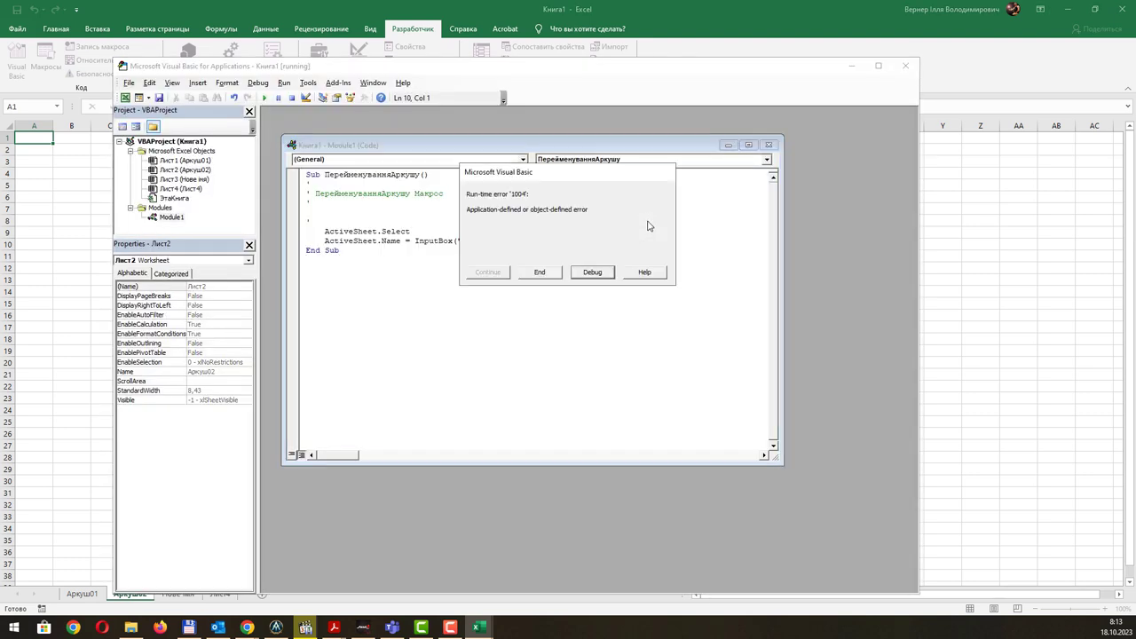
click(546, 277)
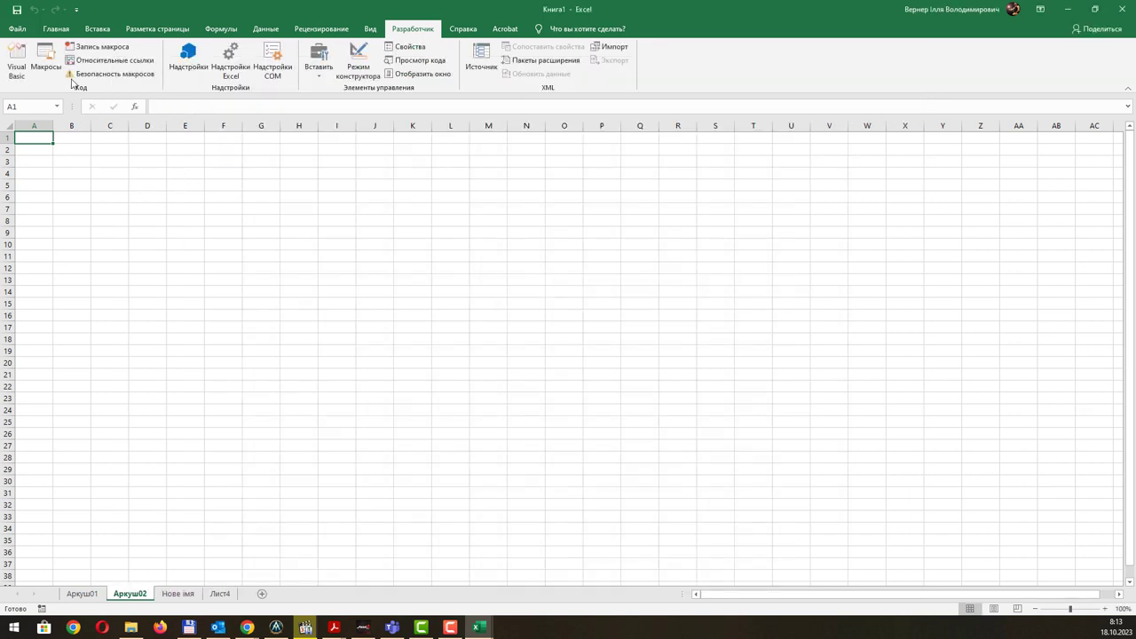
Run the sheet-renaming macro again and cancel the name prompt once more.
click(44, 71)
click(455, 259)
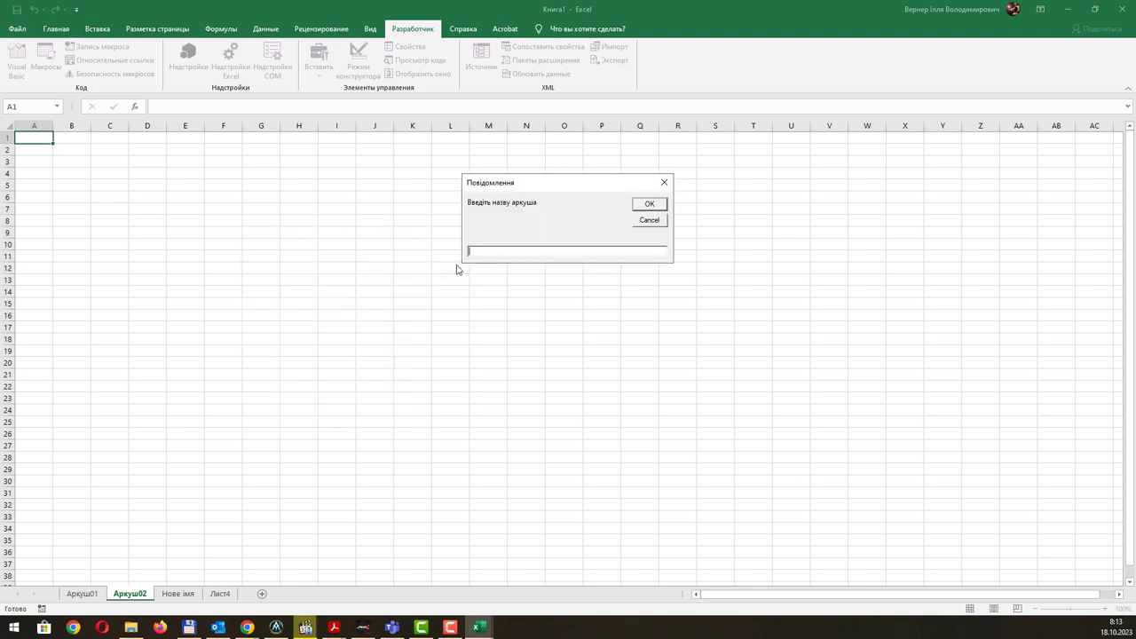
click(647, 224)
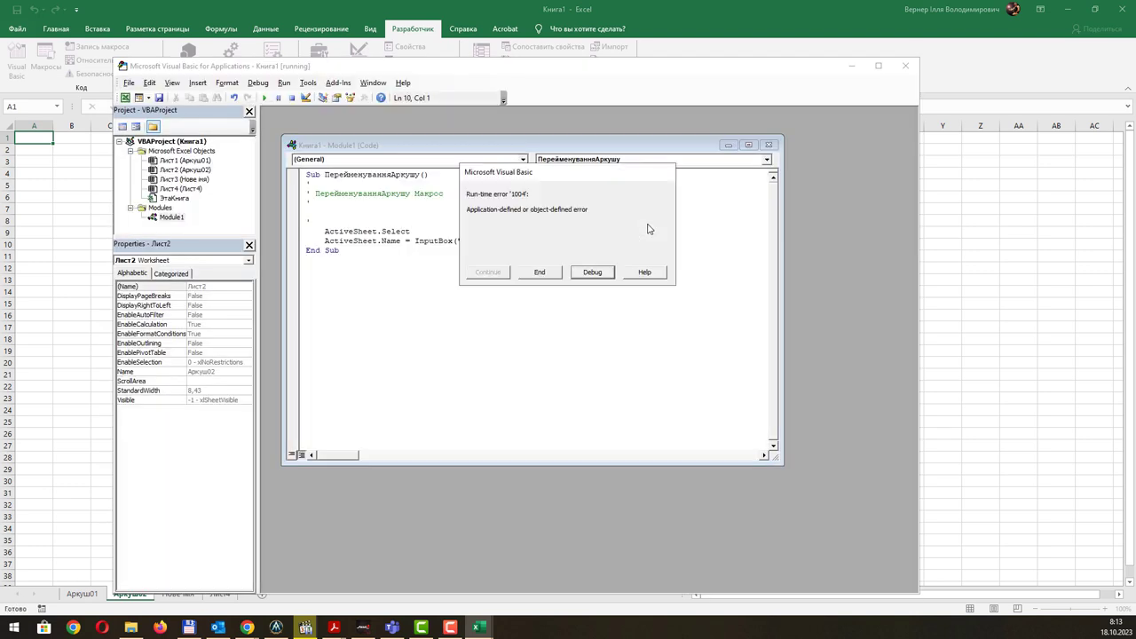
Debug to the highlighted failing rename line, then Reset the paused macro.
click(596, 278)
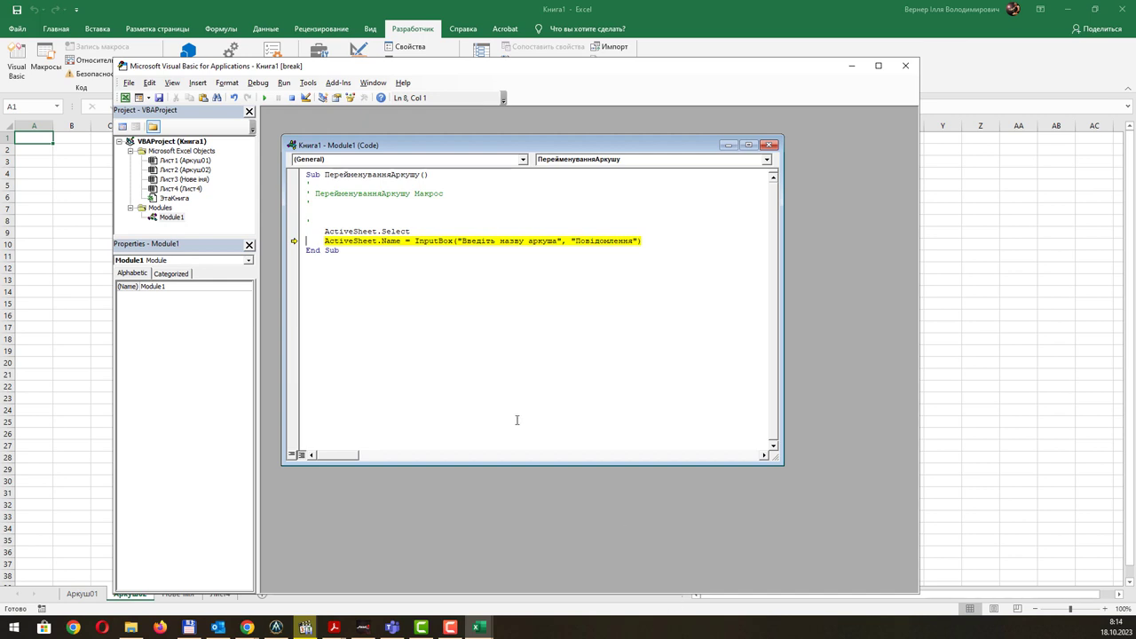
click(291, 98)
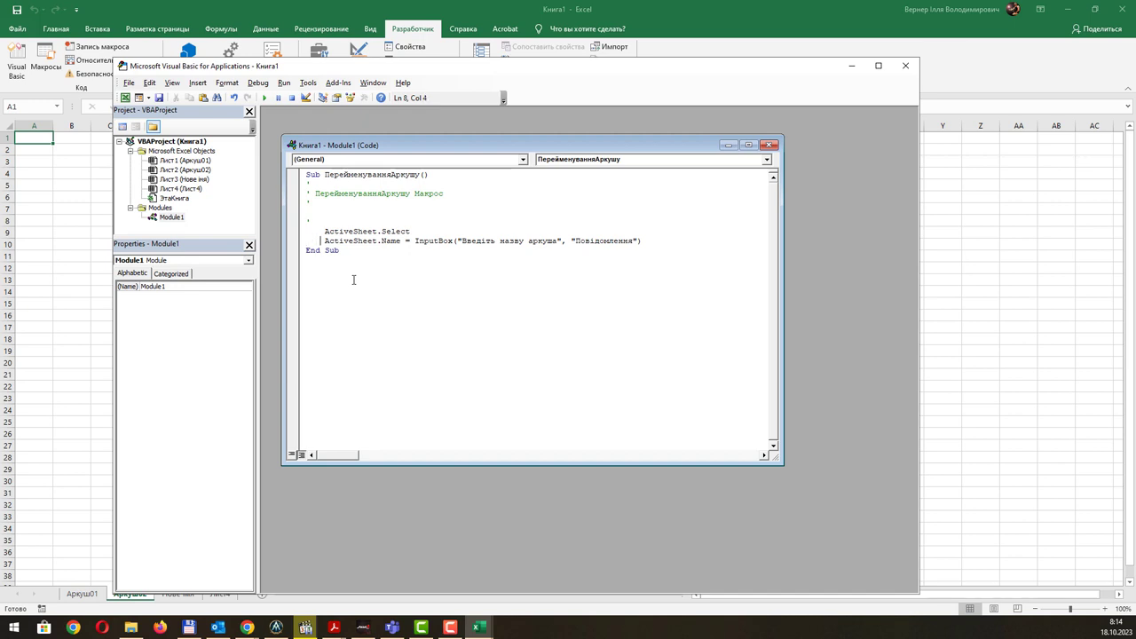
Prefix the InputBox line with S= and add a blank line beneath it.
key(Right)
text(S)
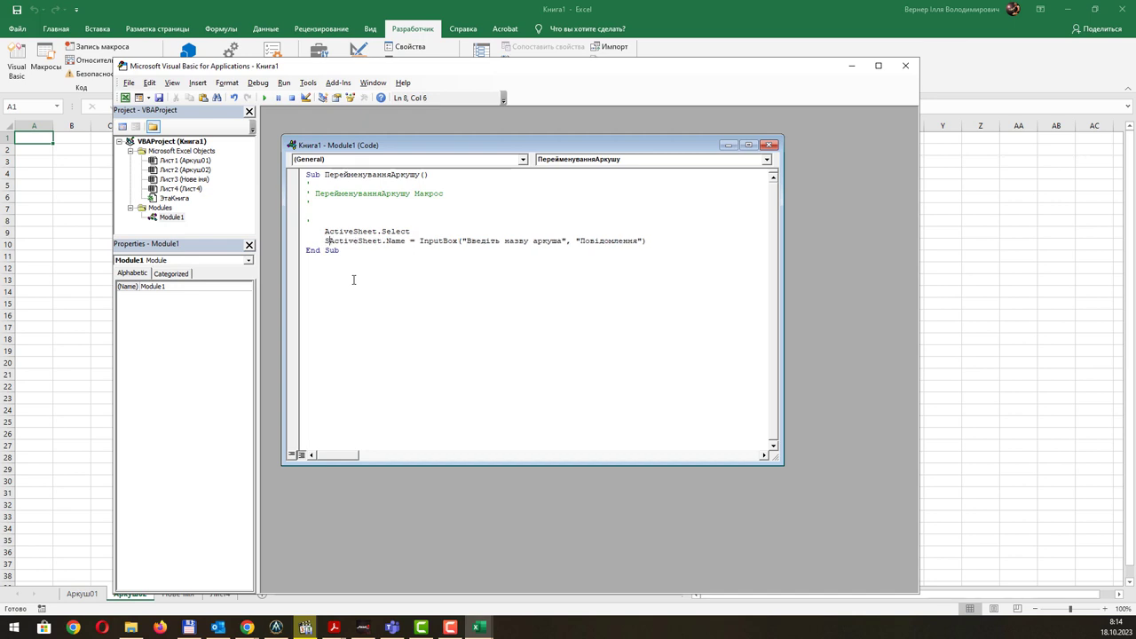
text(=)
key(Down)
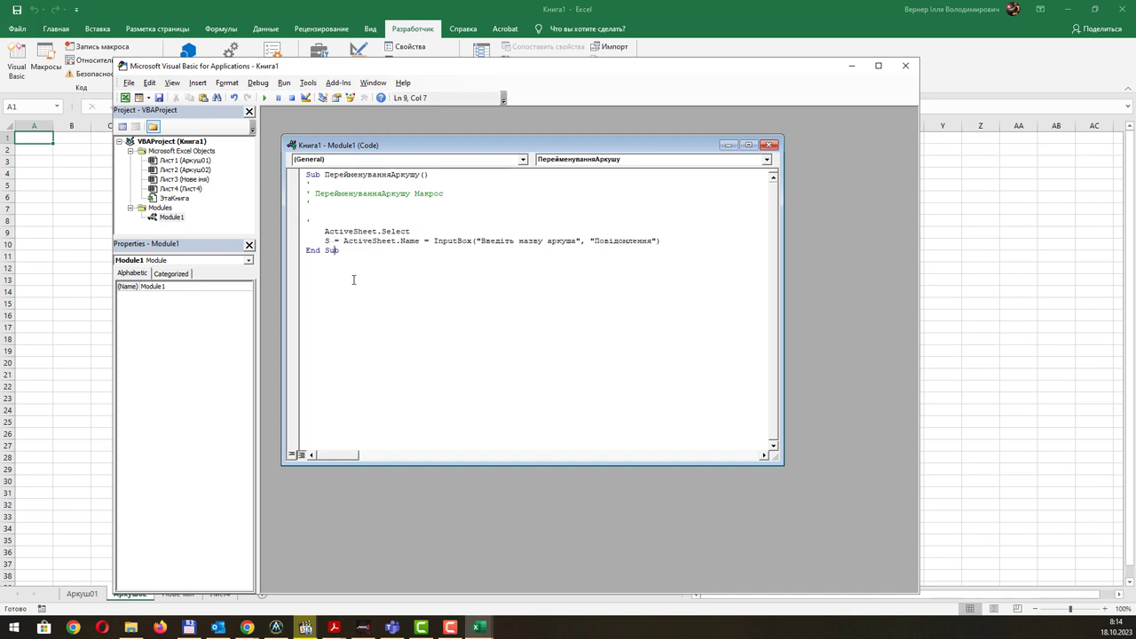
key(End)
key(Return)
key(Return)
key(Up)
key(Up)
key(Return)
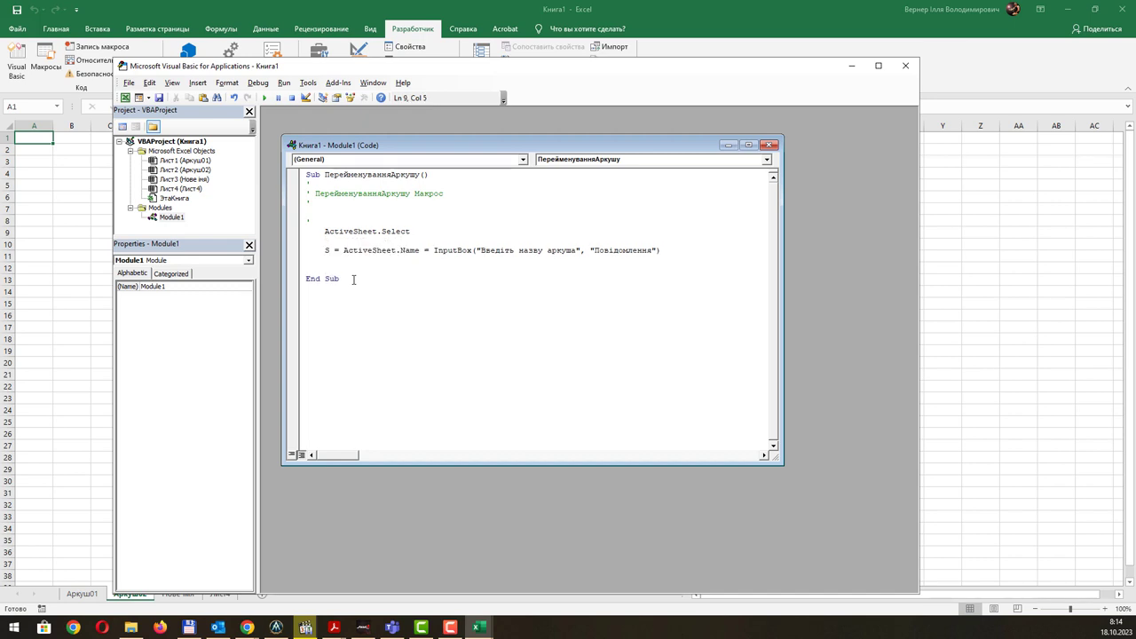
key(Down)
Write the condition If S<>"" Then ActiveSheet.Name = S on the new line.
text(If)
text( S)
text(<>)
text("")
text(Then )
text(Ac)
text(tive)
text(.)
text(Sh)
text(eet)
text(Name)
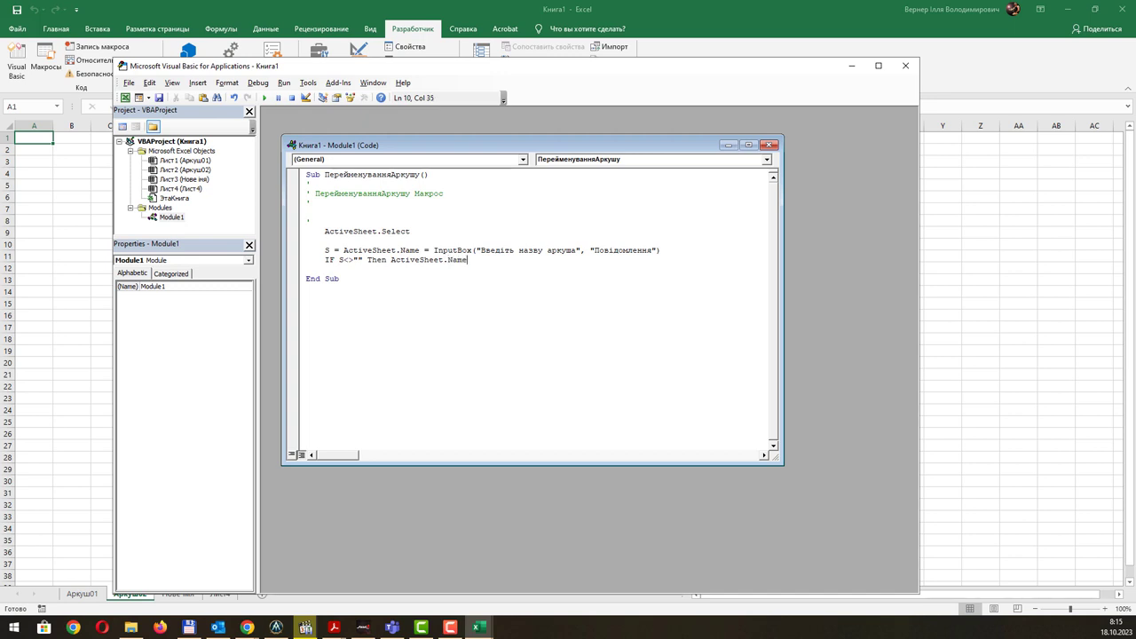
text(=S)
key(Return)
On sheet Нове імя, run the macro and enter Аркуш03 as the new name.
click(84, 299)
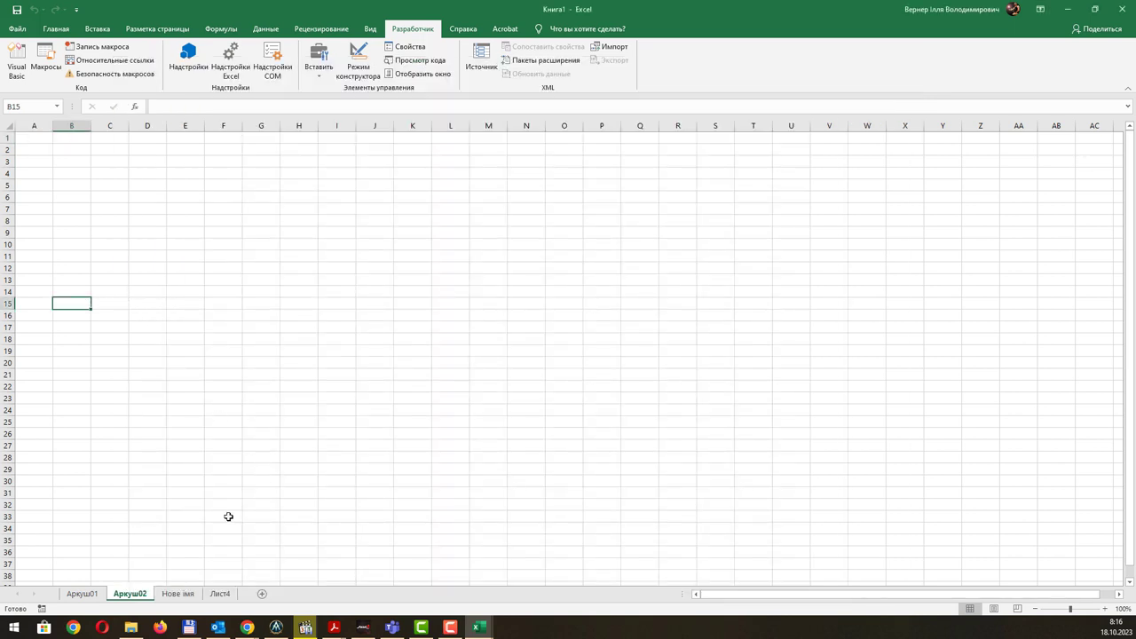
click(177, 594)
click(46, 62)
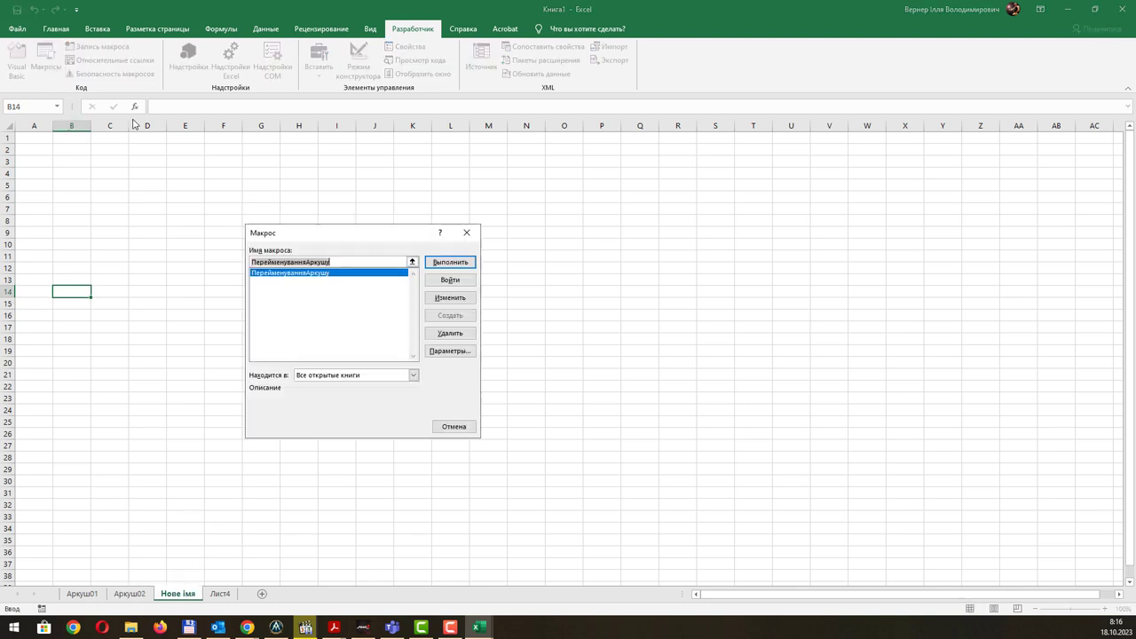
click(450, 261)
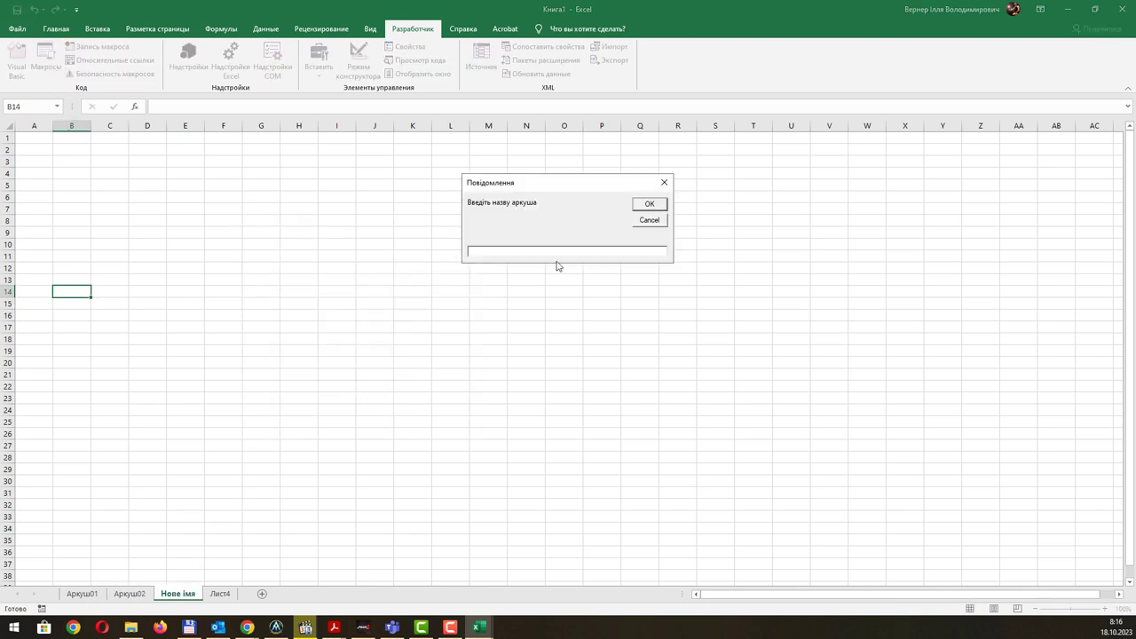
text(Пне)
key(shift+Home)
text(Аркуш0)
text(3)
click(649, 206)
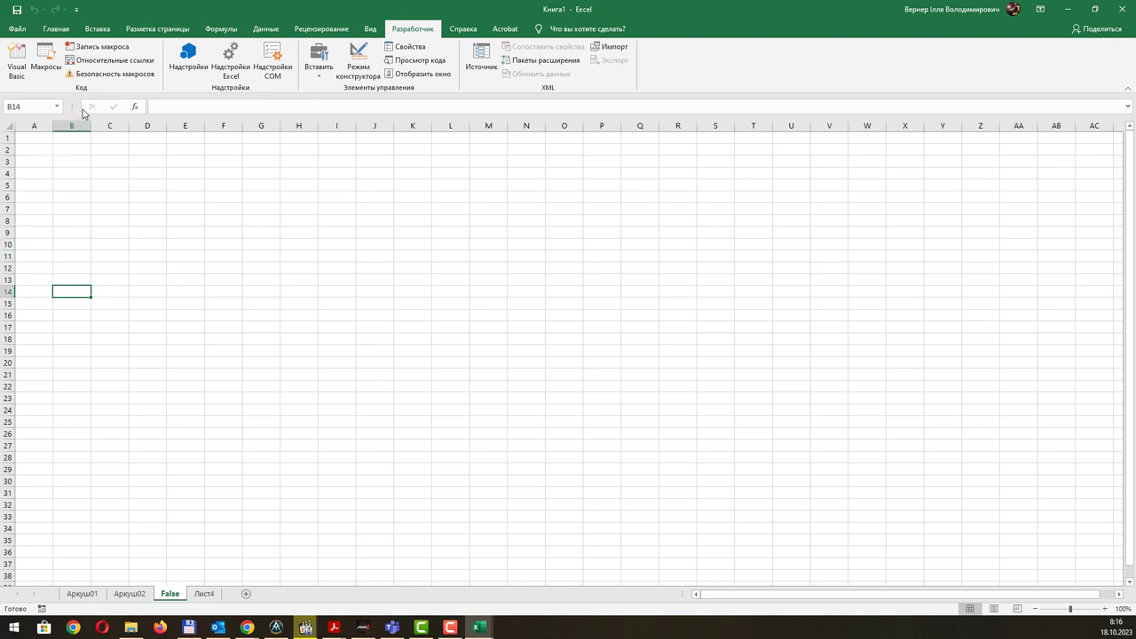
In the VBA editor, type a Next line under the If statement, then return to the workbook.
click(16, 64)
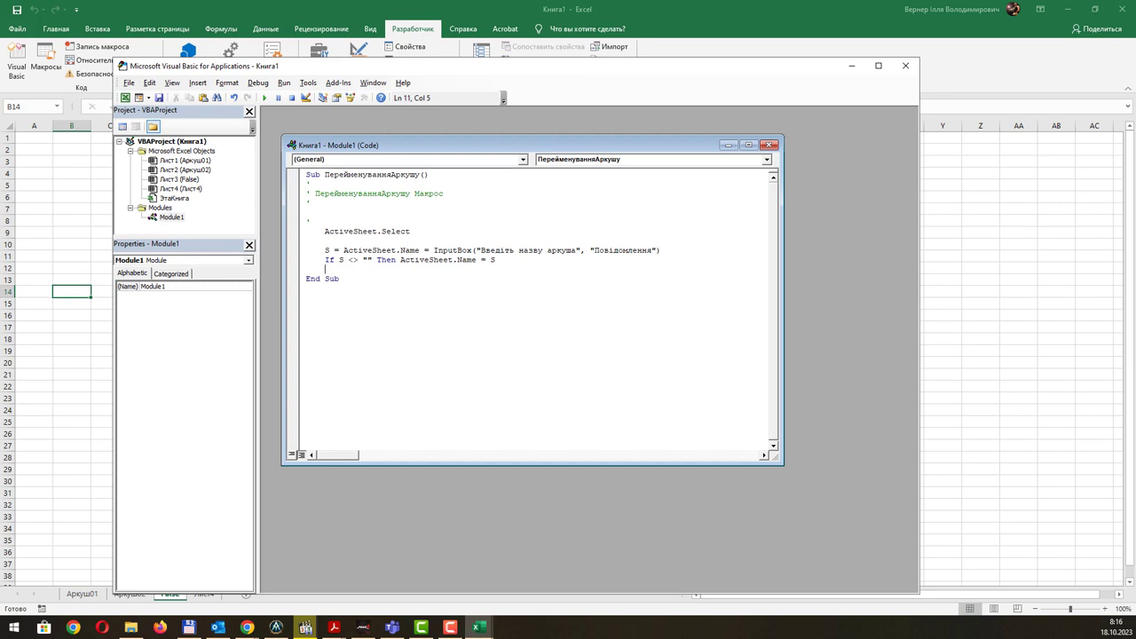
key(F5)
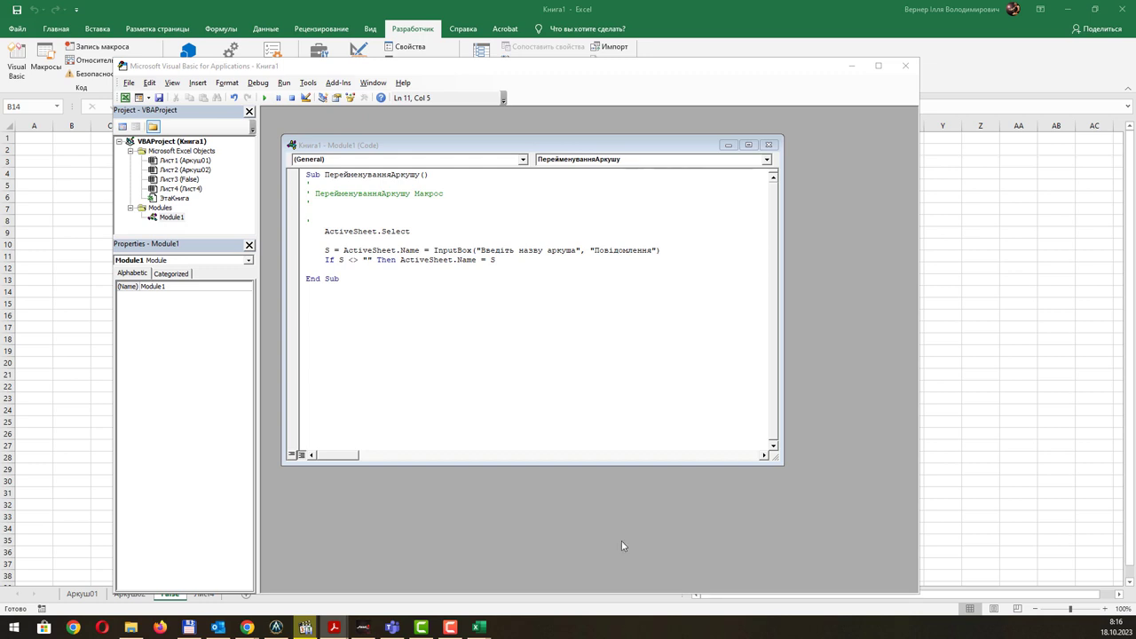
click(326, 266)
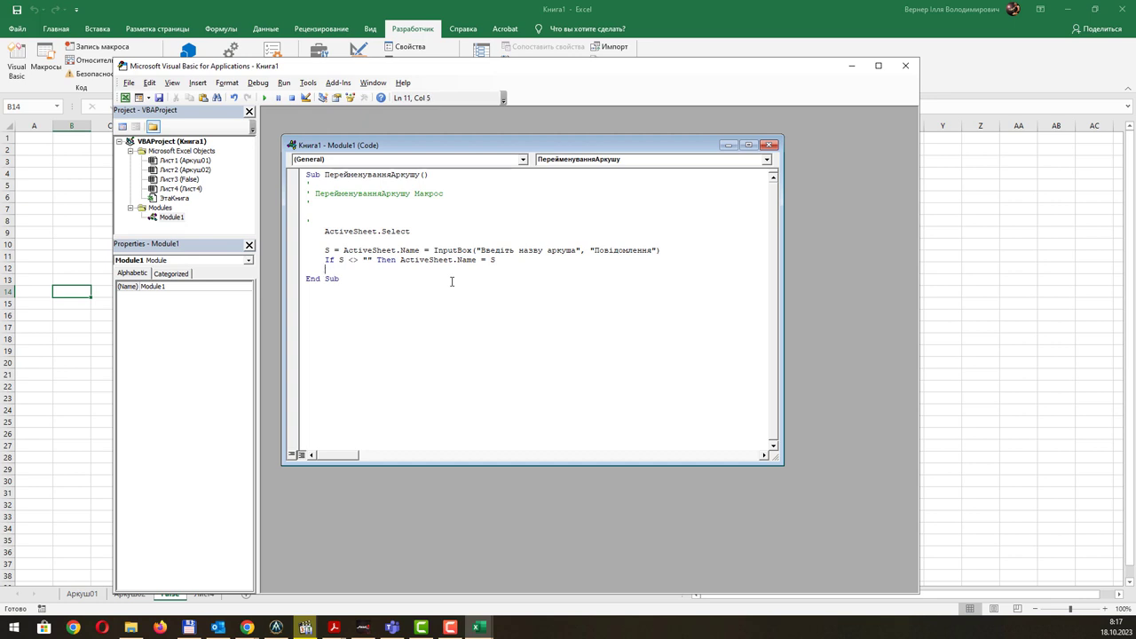
text(Nex)
text(t)
click(351, 274)
click(78, 305)
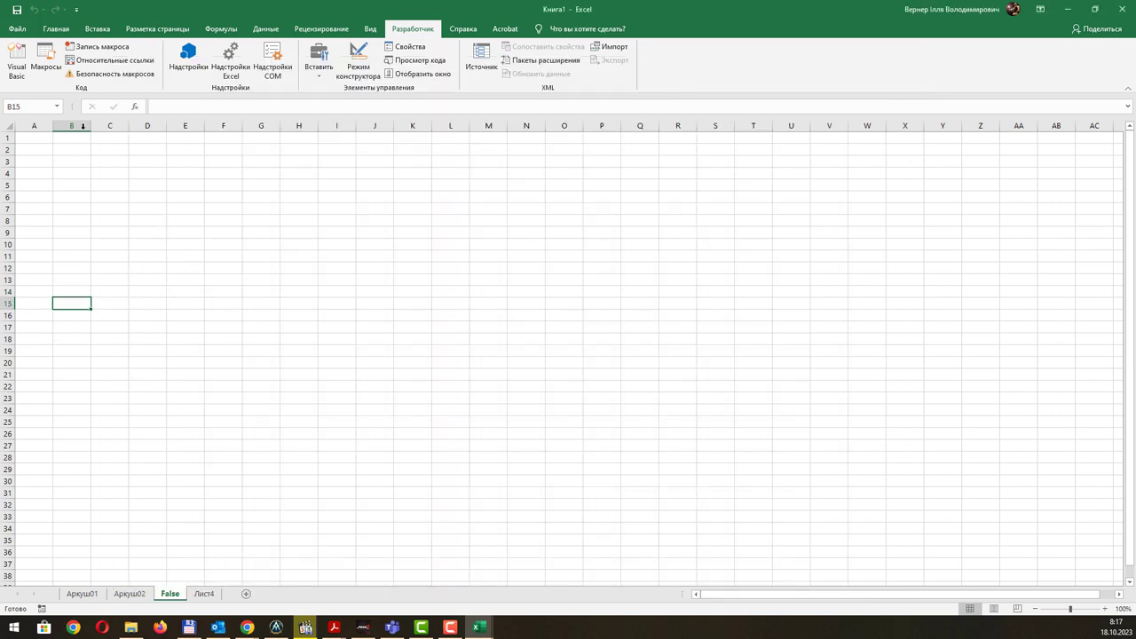
Run the macro, dismiss the compile error at Next, and reset the halted run.
click(46, 57)
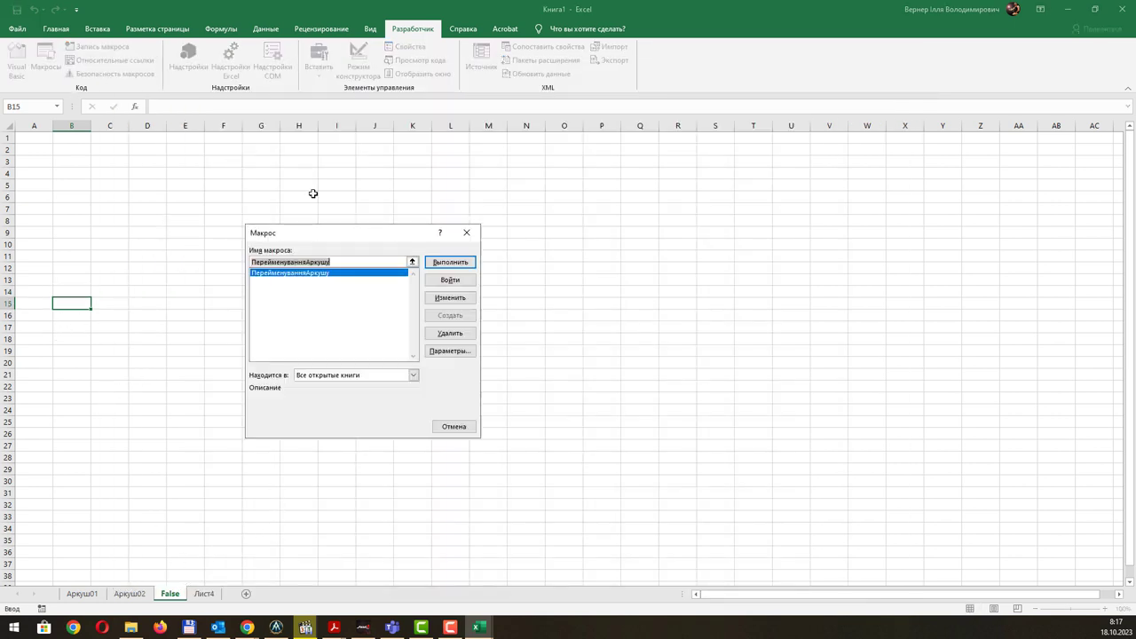
click(447, 263)
key(Return)
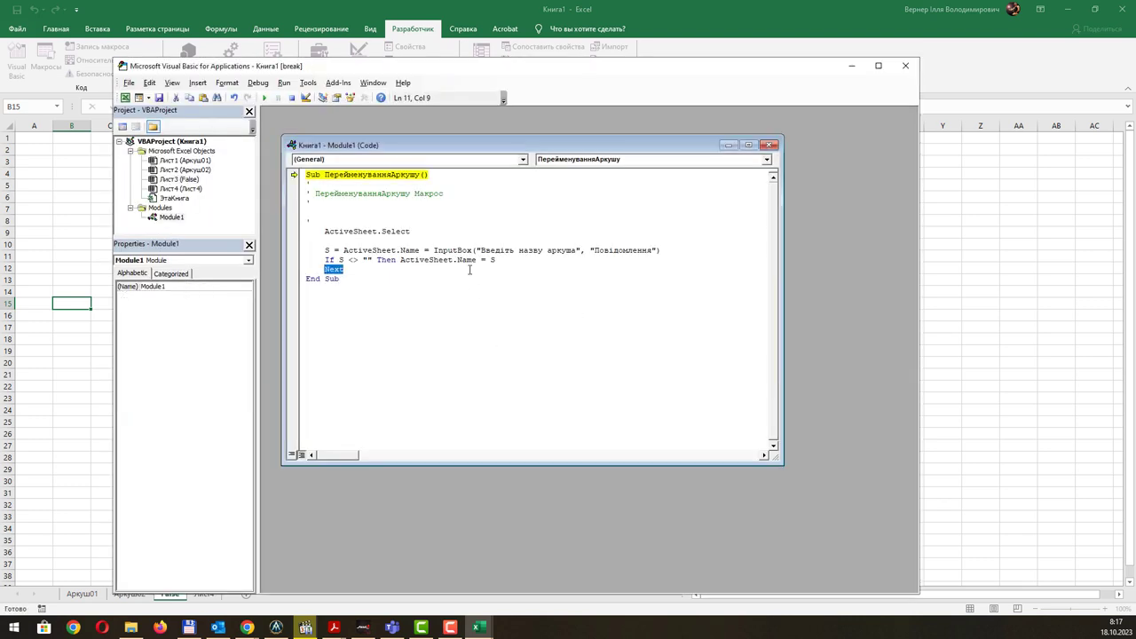
click(293, 99)
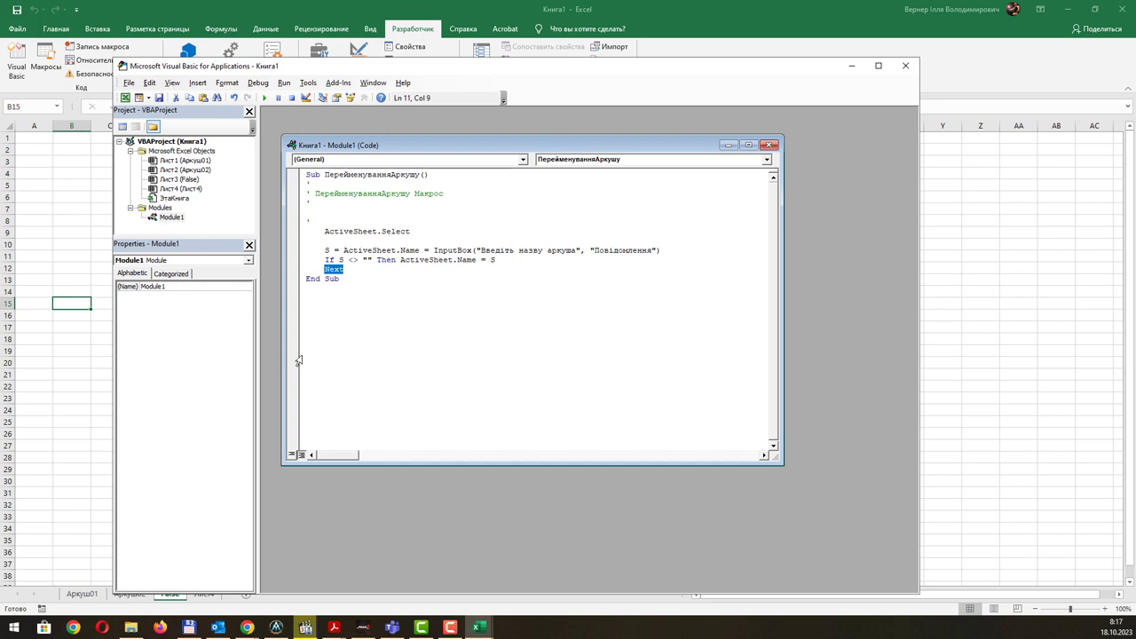
click(340, 269)
drag(344, 268, 323, 269)
key(Delete)
click(325, 239)
key(Return)
key(Return)
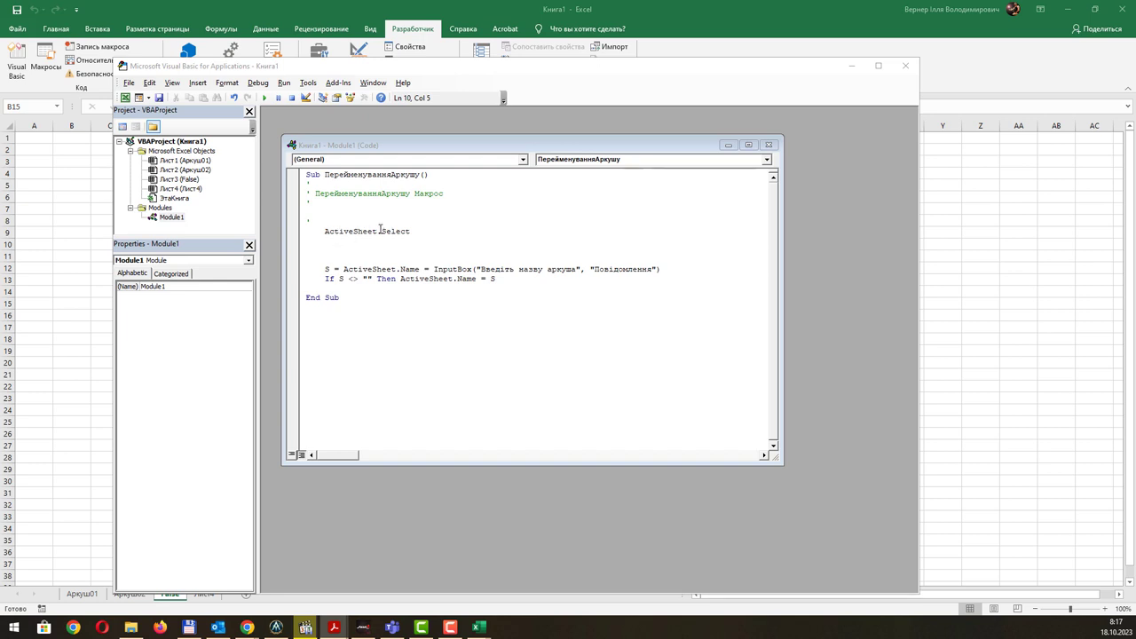
mouse_move(380, 230)
mouse_down()
mouse_move(321, 231)
mouse_move(376, 231)
mouse_up()
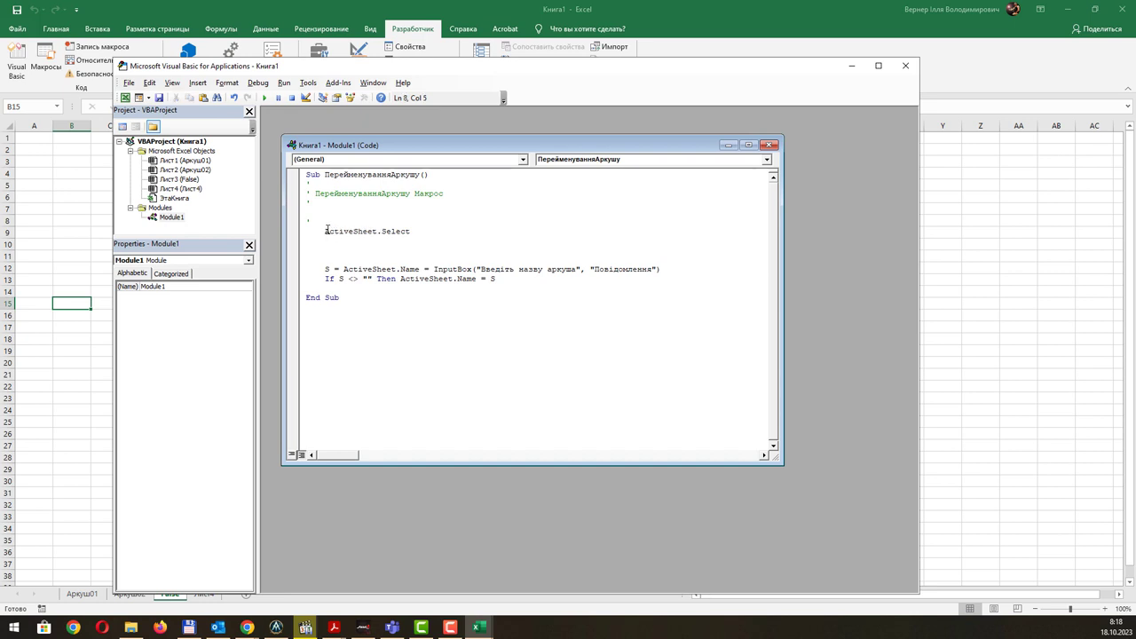
double_click(377, 269)
click(397, 269)
double_click(420, 279)
key(Right)
click(378, 308)
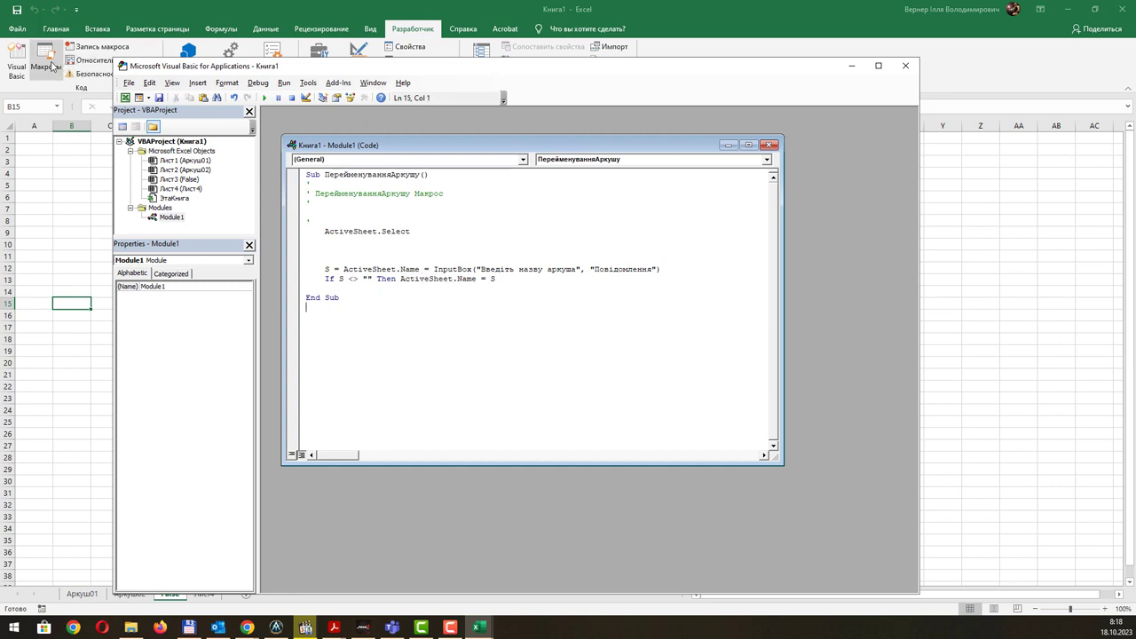
Run the sheet-renaming macro and enter sdsd as the new name.
click(52, 67)
click(448, 263)
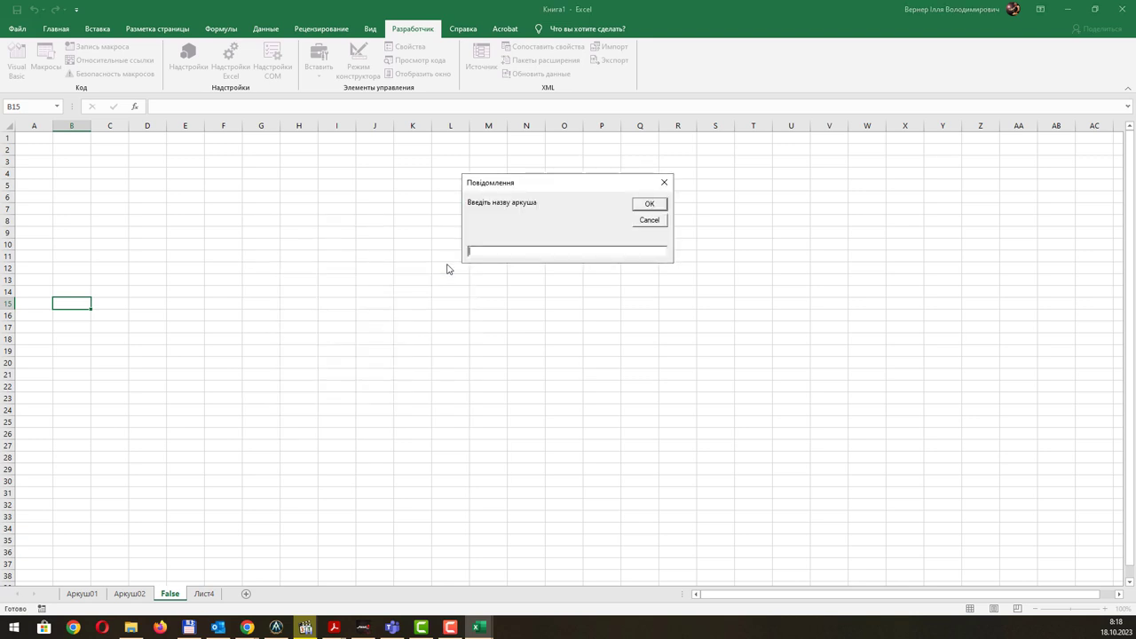
text(sdsd)
click(649, 204)
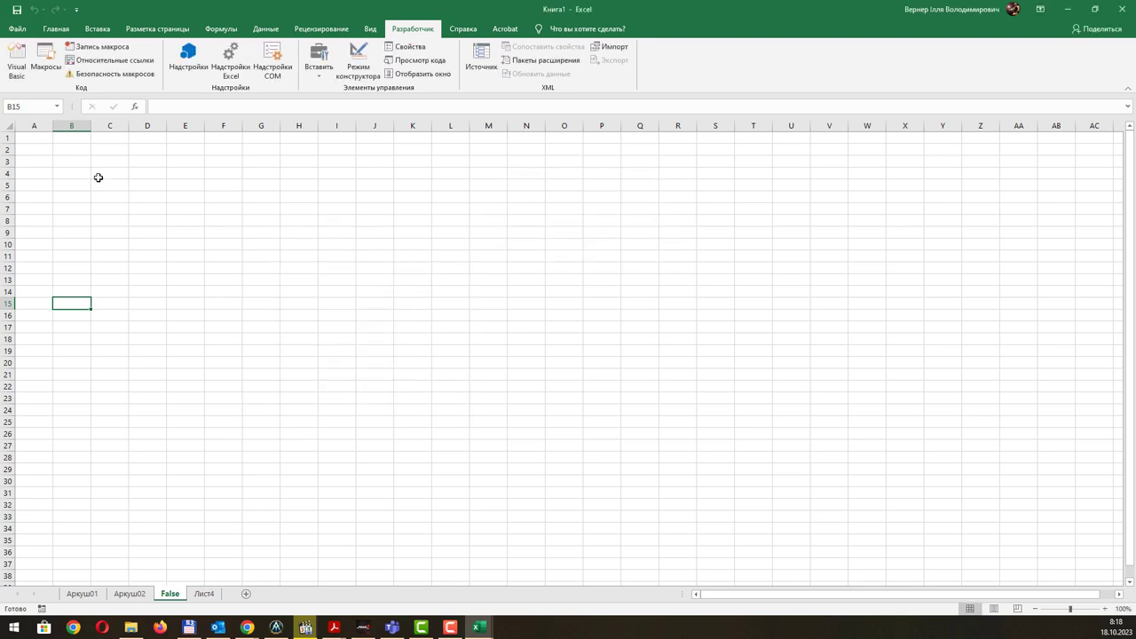
Open the VBA editor and review the If and InputBox lines of the code.
click(17, 64)
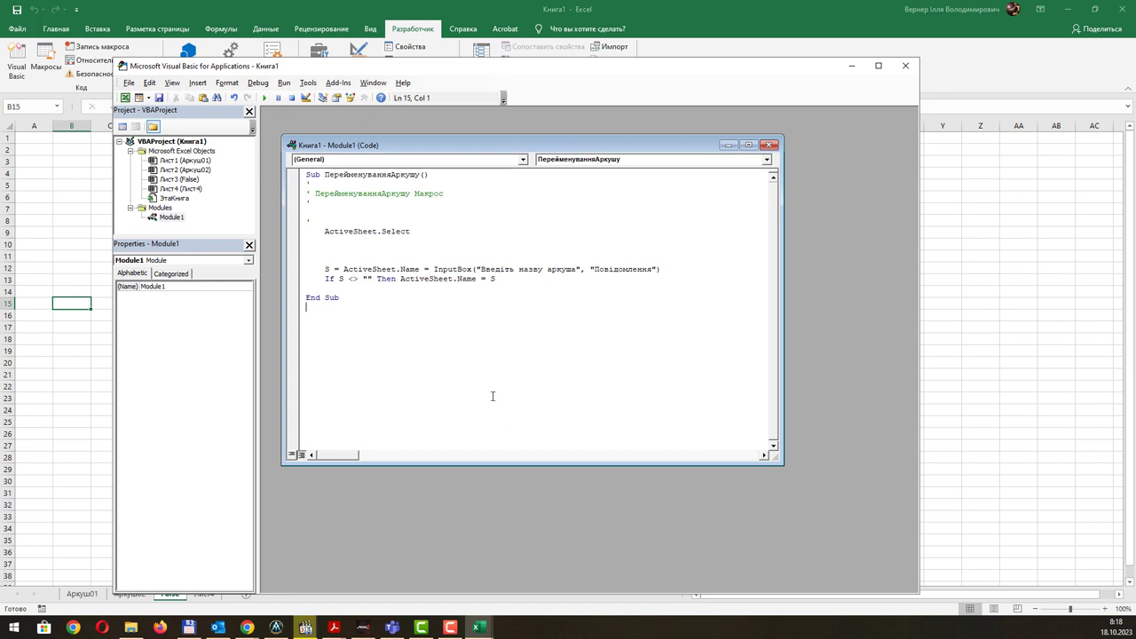
click(485, 278)
click(333, 261)
On sheet Лист4, run the macro with the name False and end the run-time error 1004.
click(39, 68)
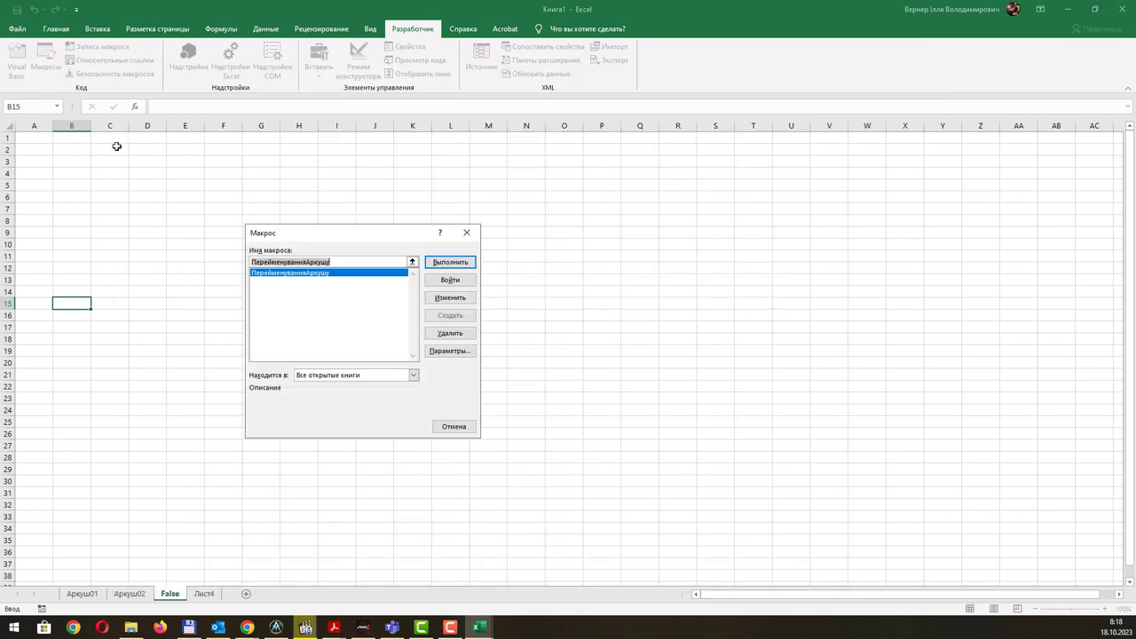
key(Escape)
click(203, 594)
click(46, 67)
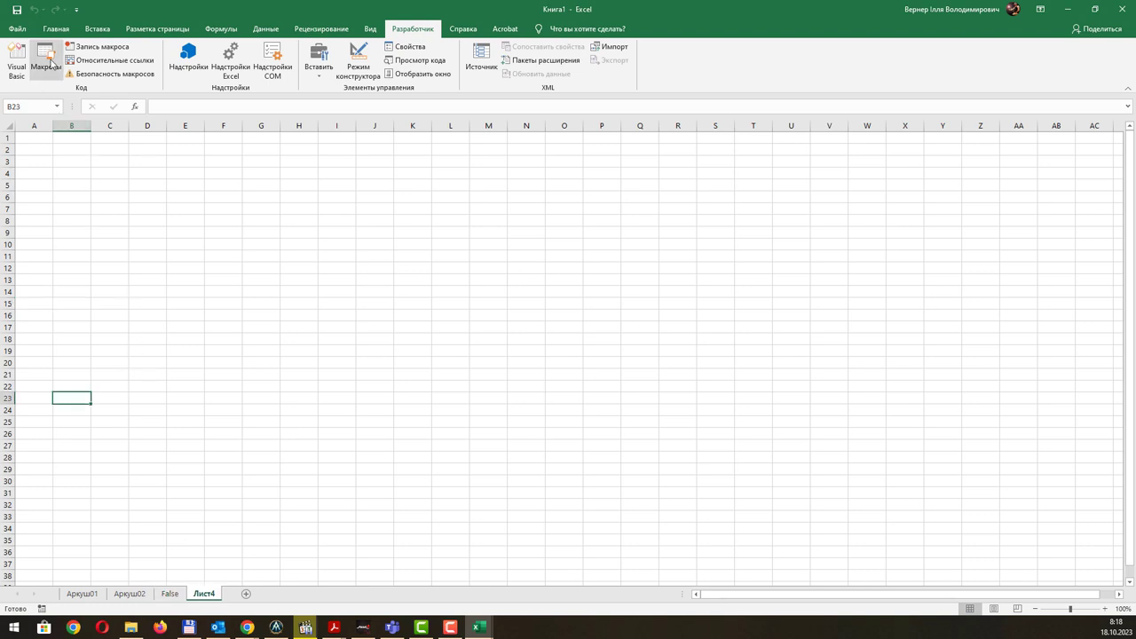
text(False)
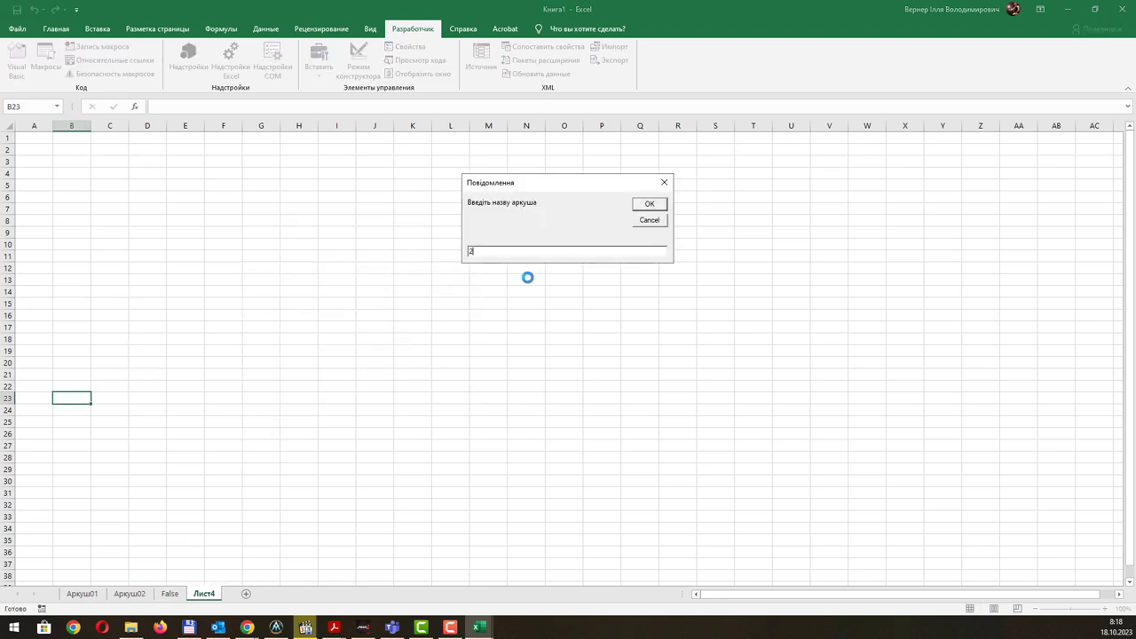
click(648, 203)
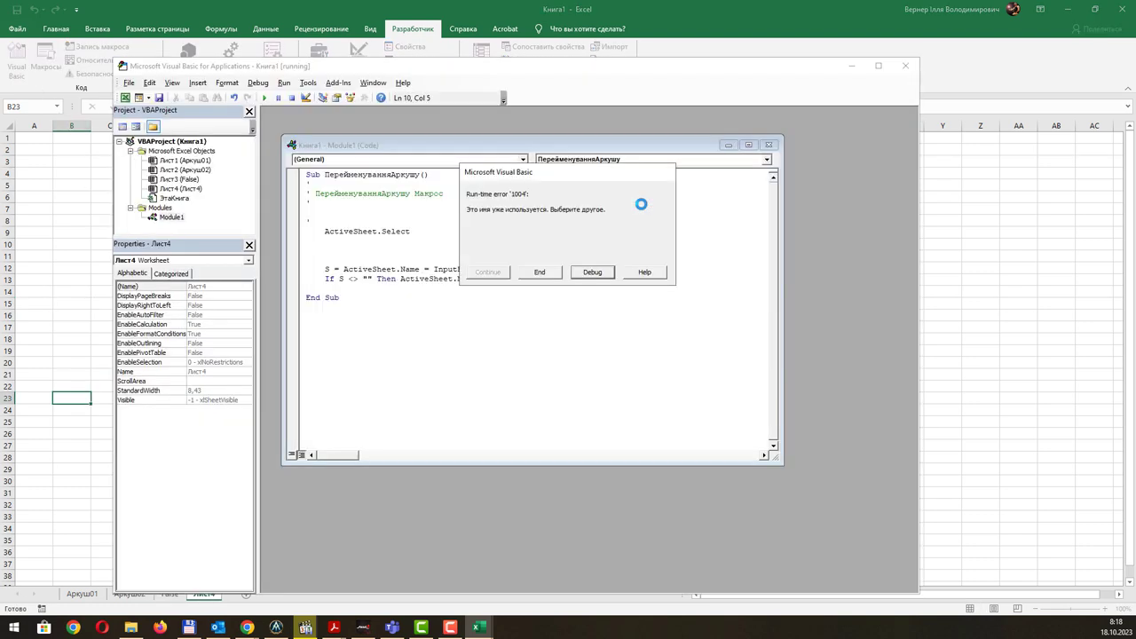
click(541, 272)
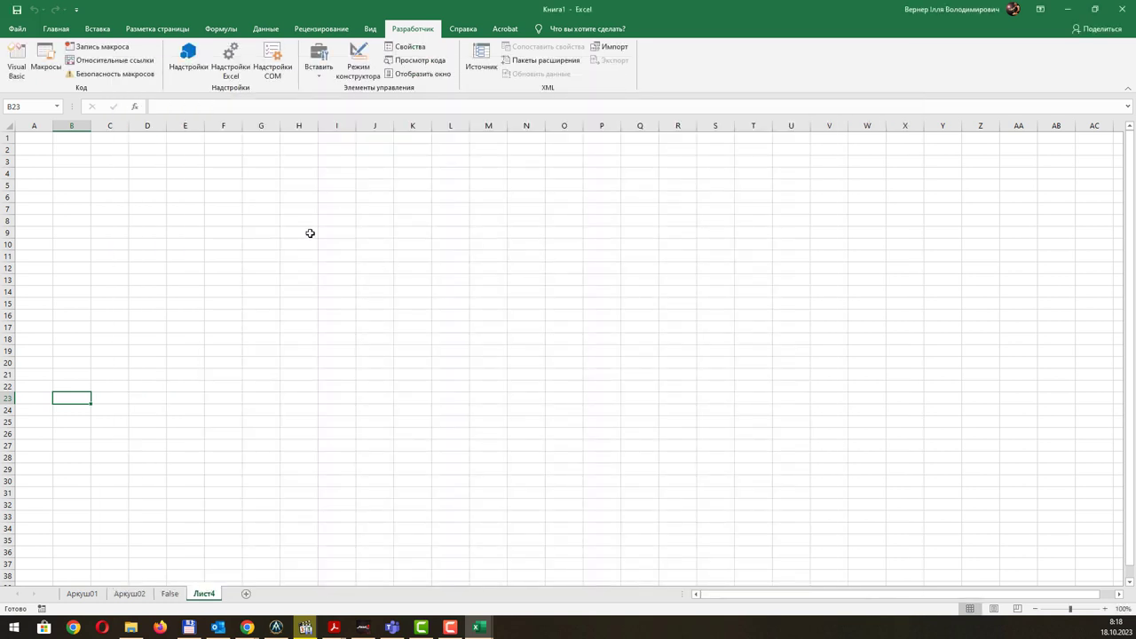
Run the macro again with the name f and Debug into the failing line.
click(46, 59)
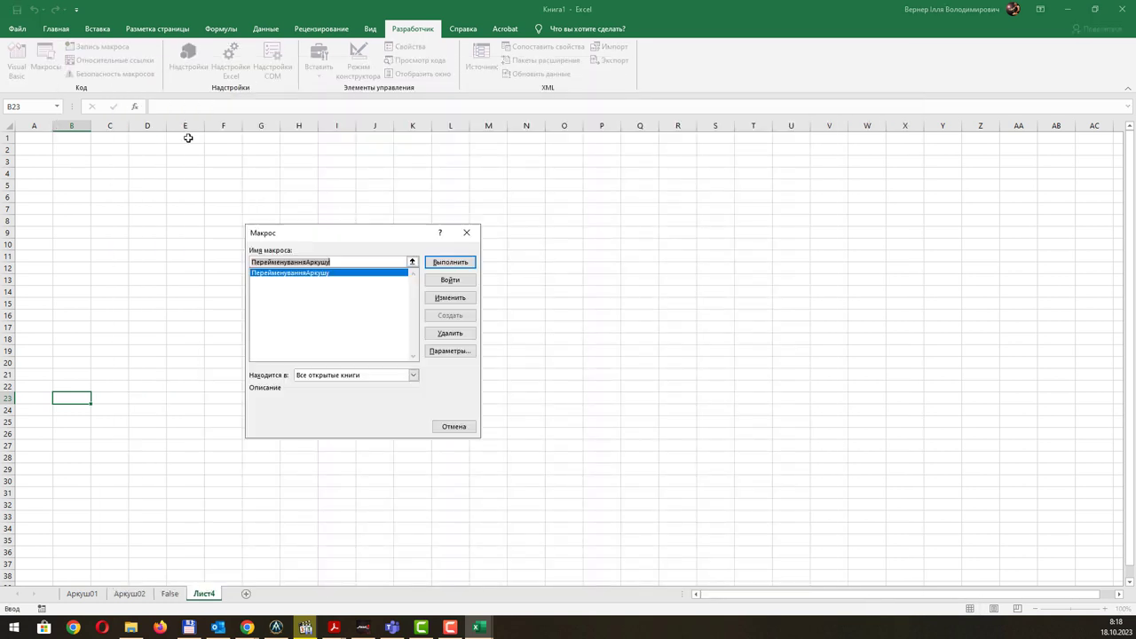
click(443, 262)
text(sd)
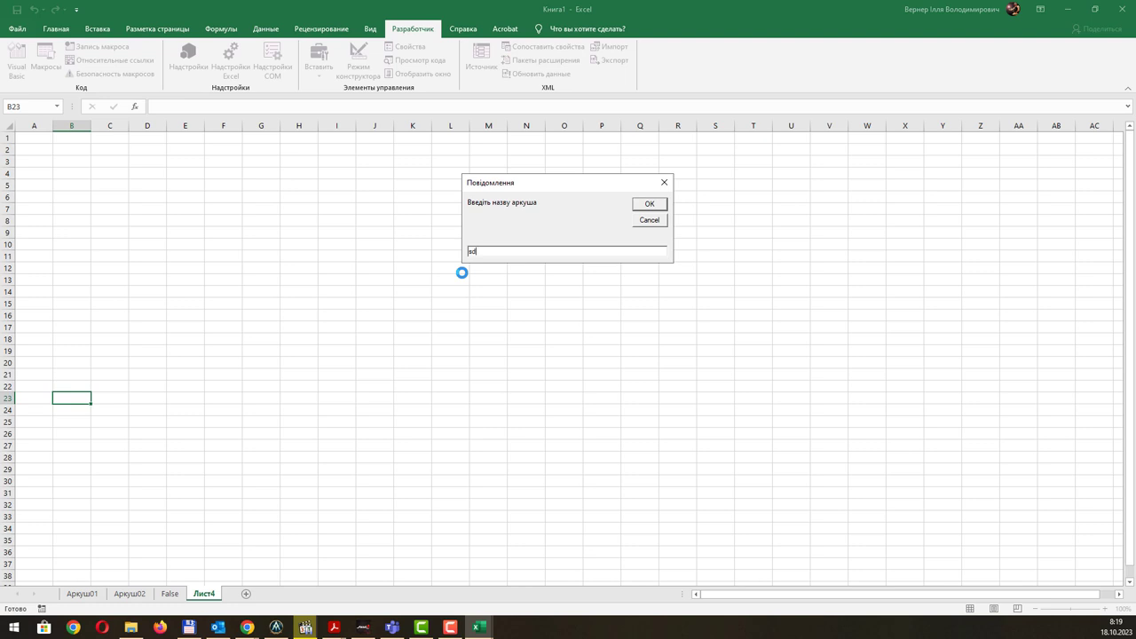
text(f)
click(648, 204)
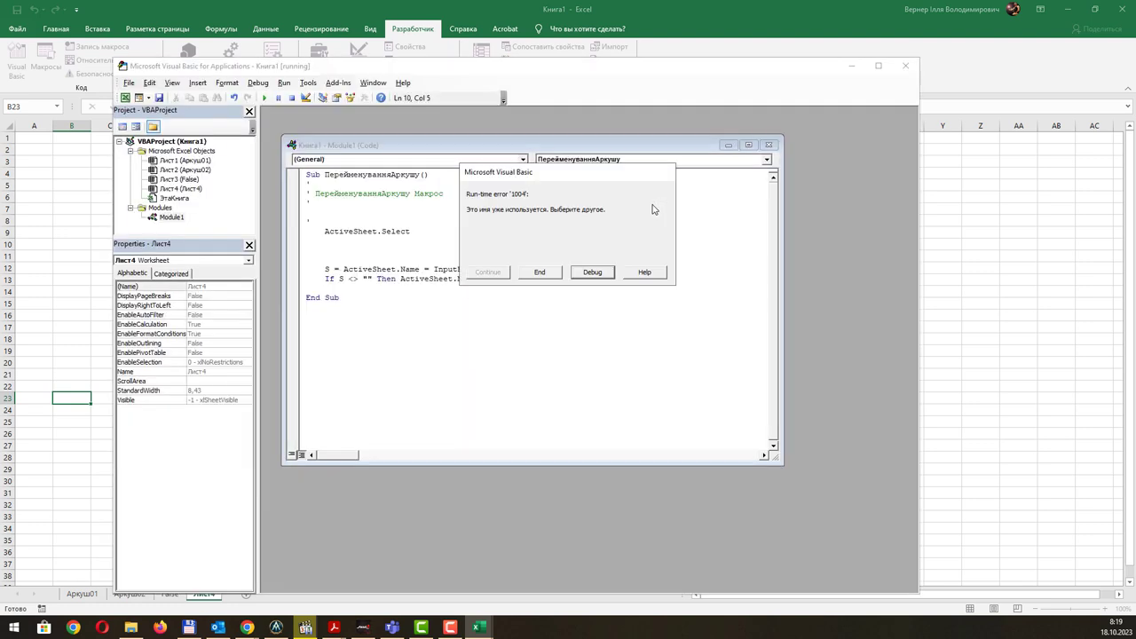
click(582, 273)
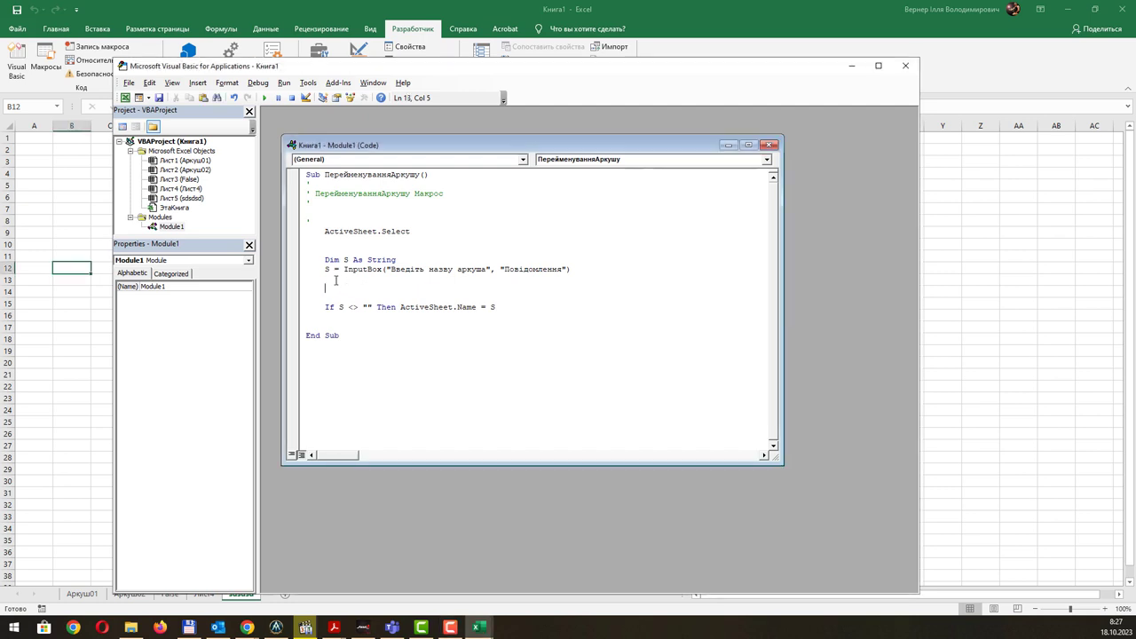
Delete the Dim S As String line, the blank lines, and the extra indentation before If.
key(Up)
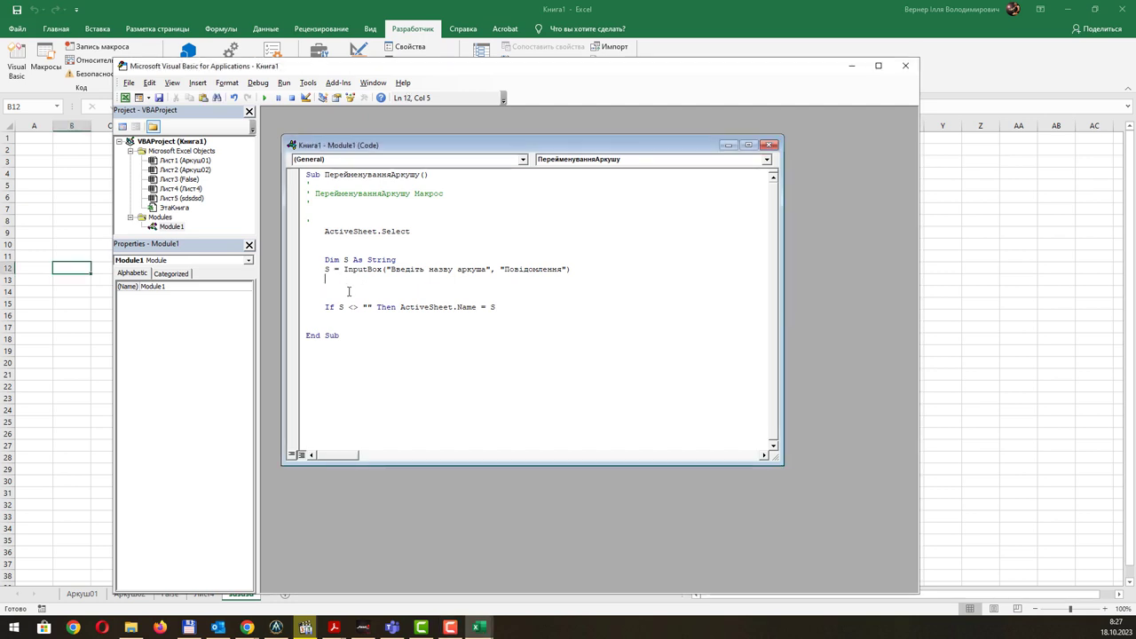
key(Up)
key(Up)
key(shift+End)
key(Delete)
key(Delete)
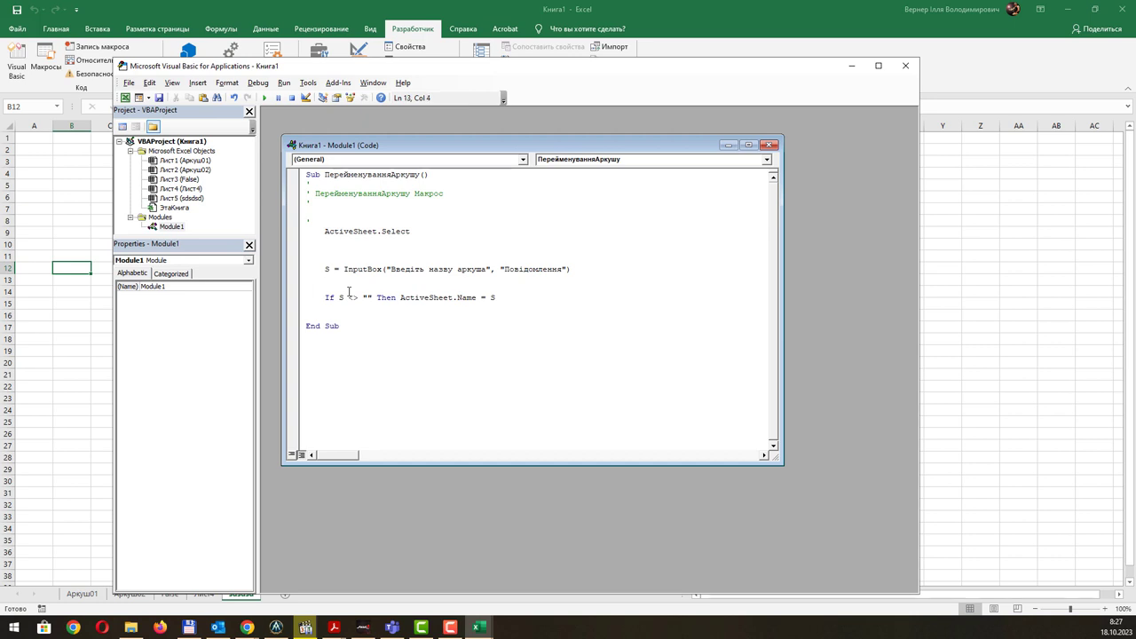
key(Delete)
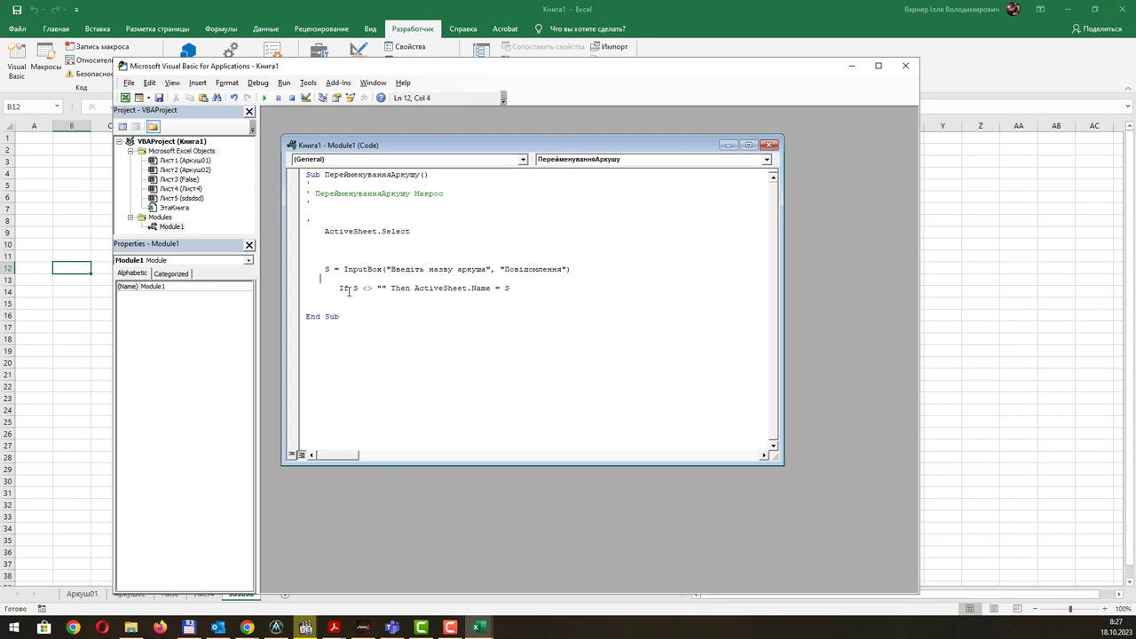
key(Delete)
key(shift+End)
key(Left)
key(BackSpace)
key(BackSpace)
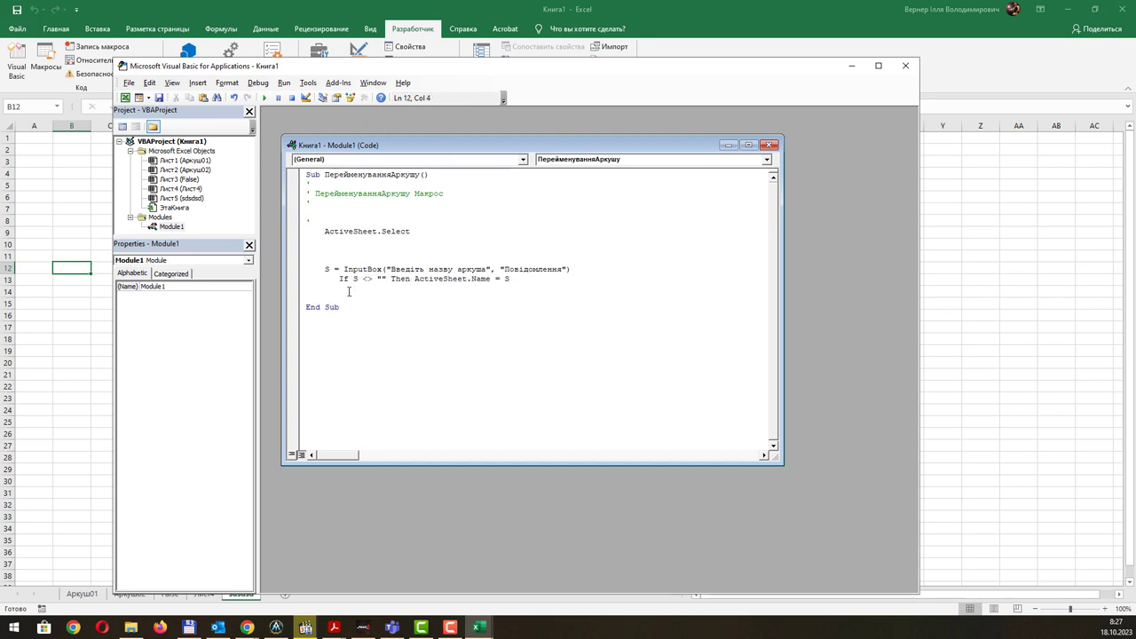
key(BackSpace)
key(BackSpace)
key(BackSpace)
key(BackSpace)
key(BackSpace)
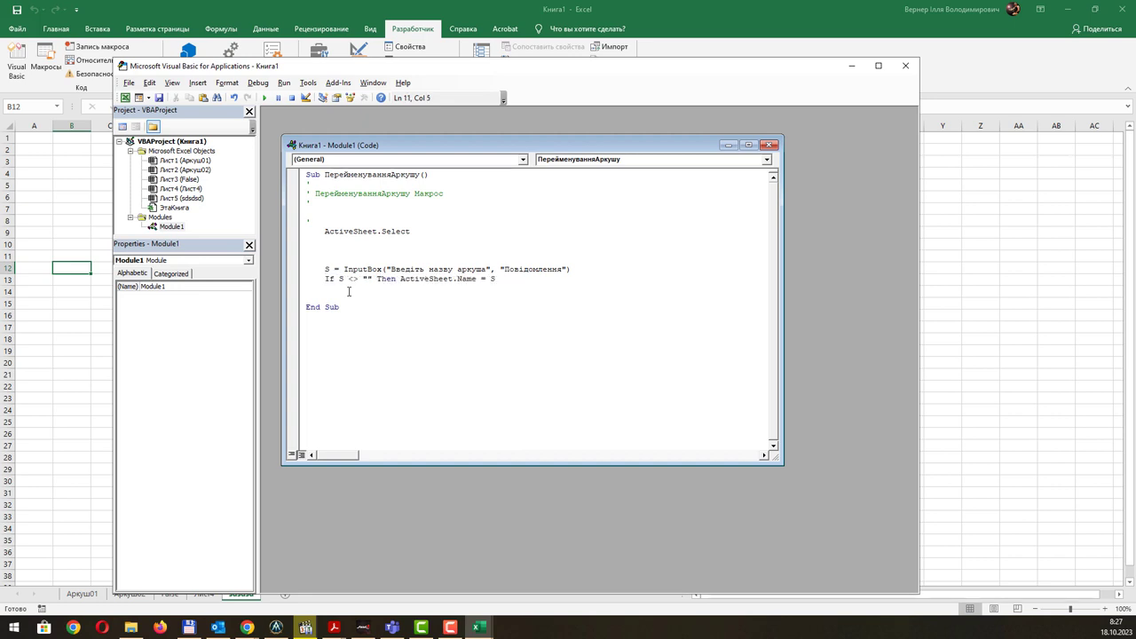
Run the macro and rename sheet sdsdsd to dsfd111.
click(45, 67)
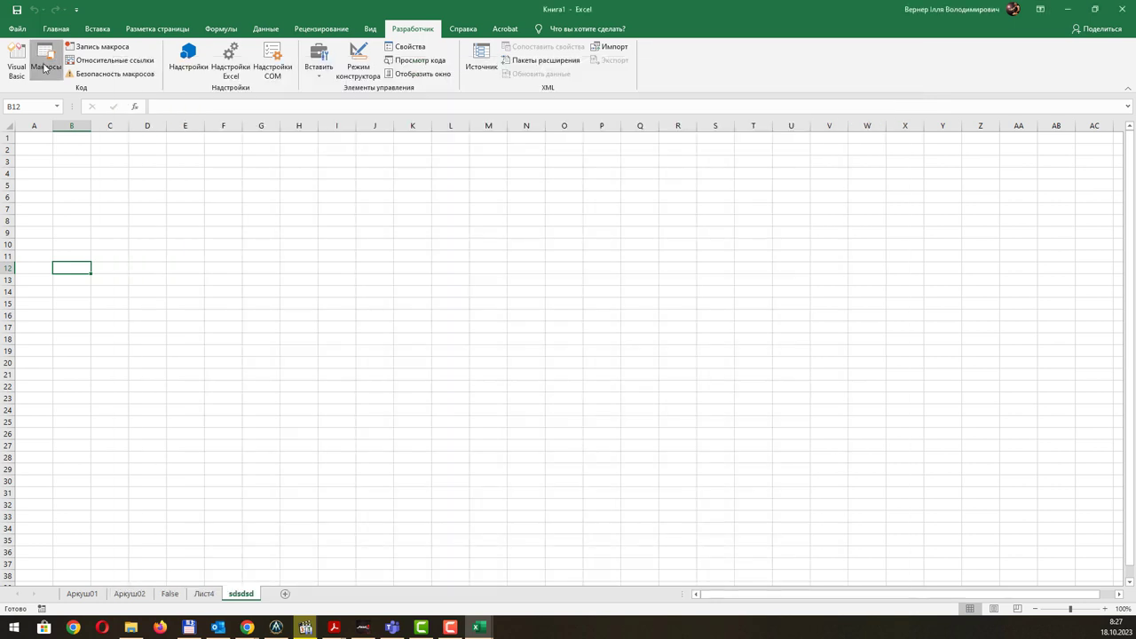
click(441, 263)
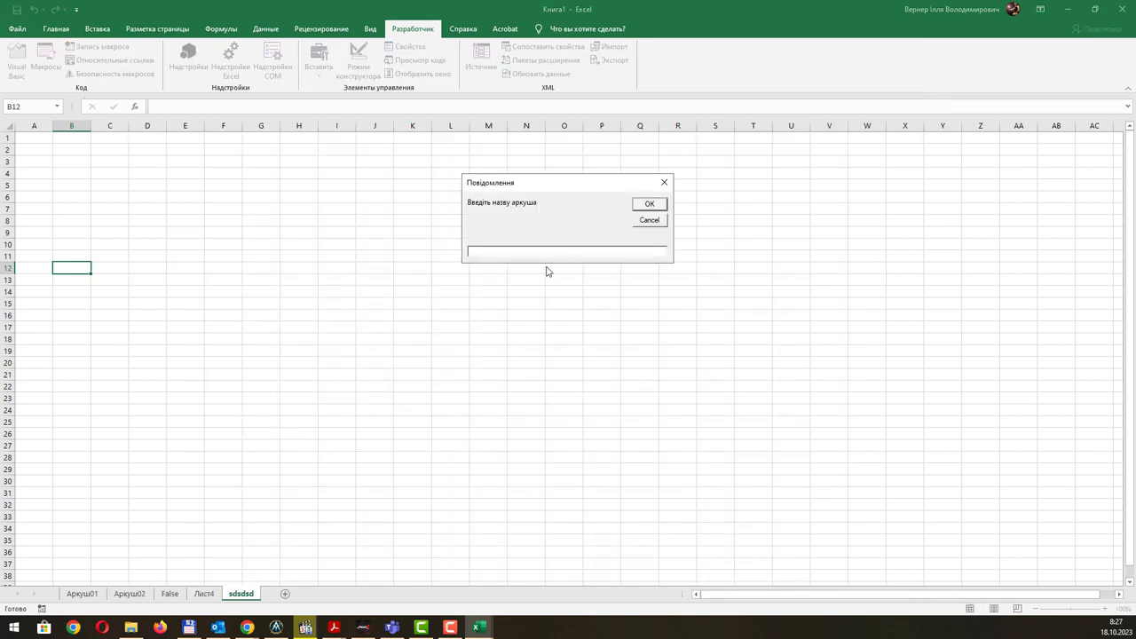
text(dsfd111)
click(650, 204)
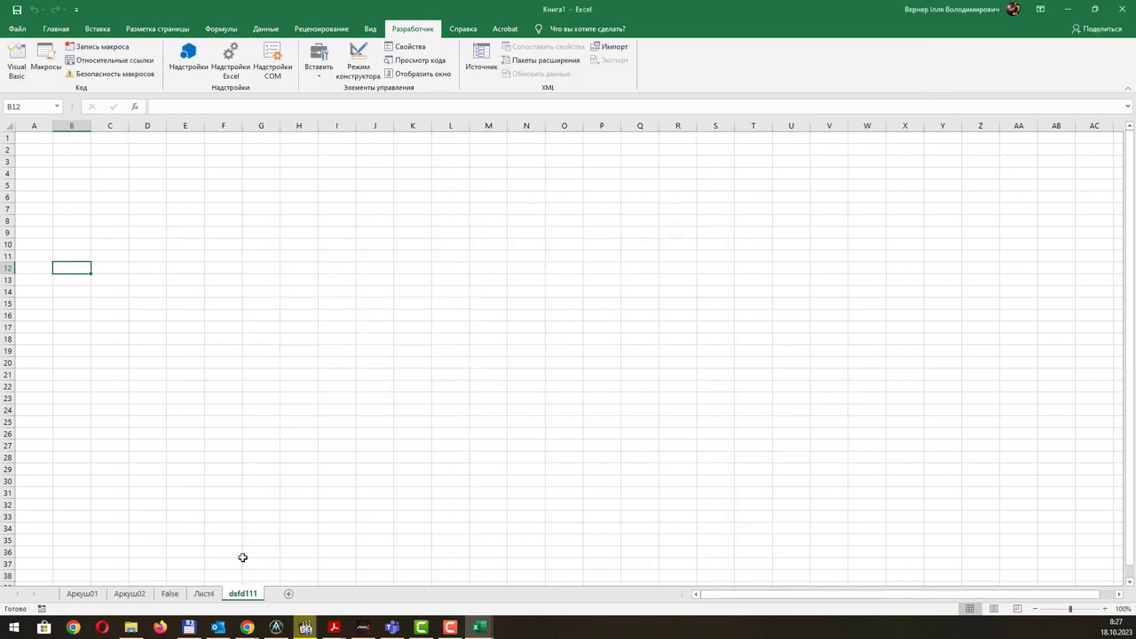
Run the macro again, cancel the prompt, then reopen the code with Alt+F11.
click(39, 62)
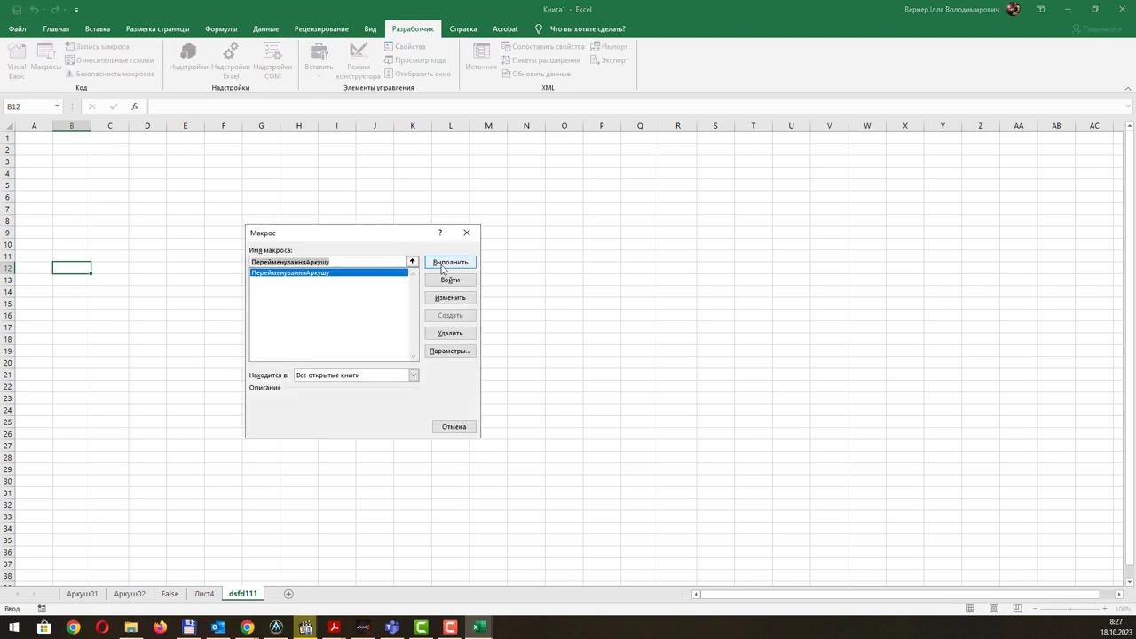
click(441, 264)
click(654, 218)
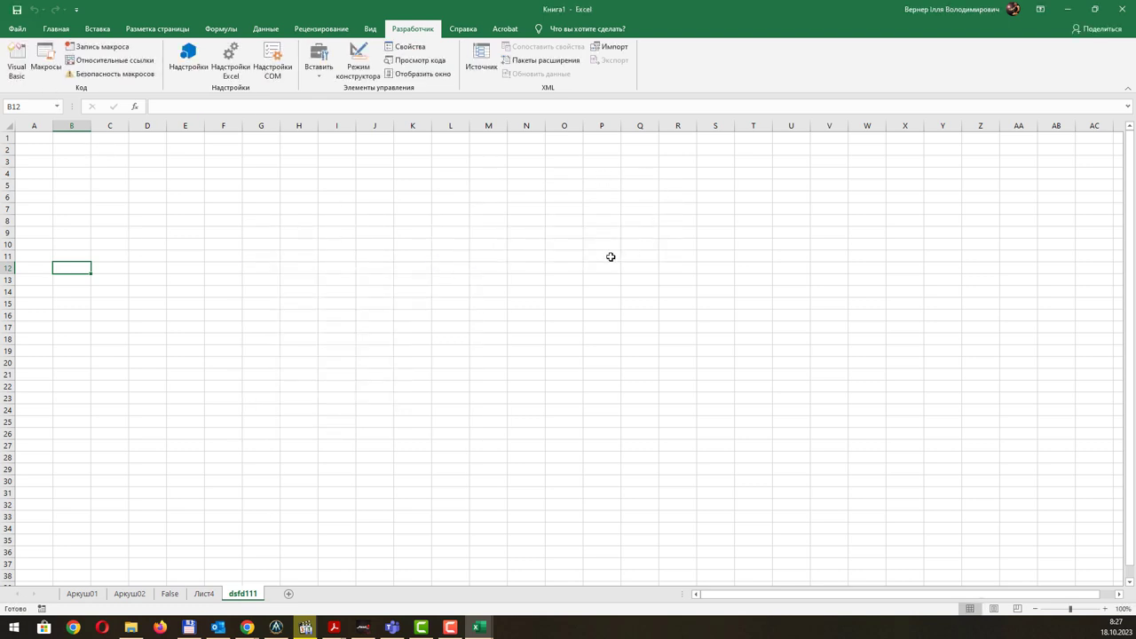
key(alt+F11)
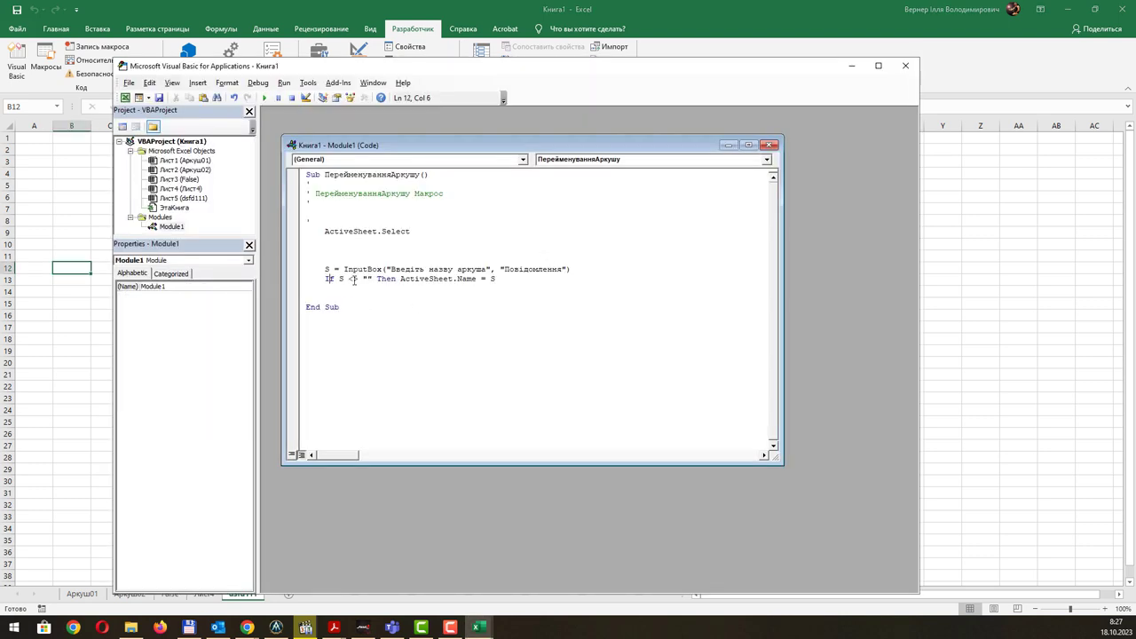
click(355, 278)
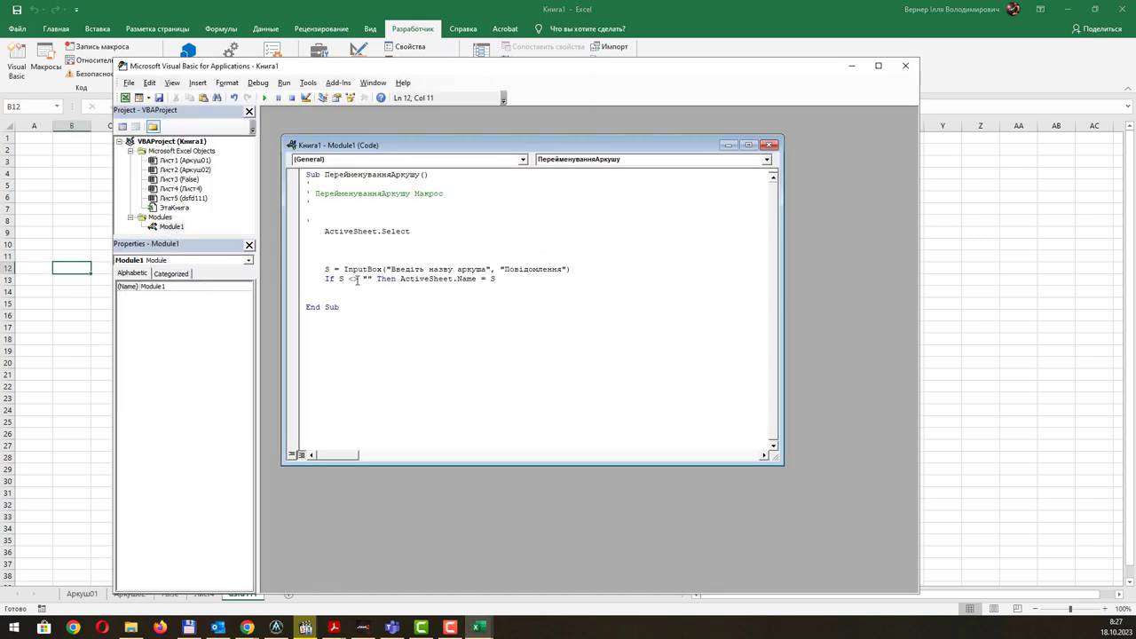
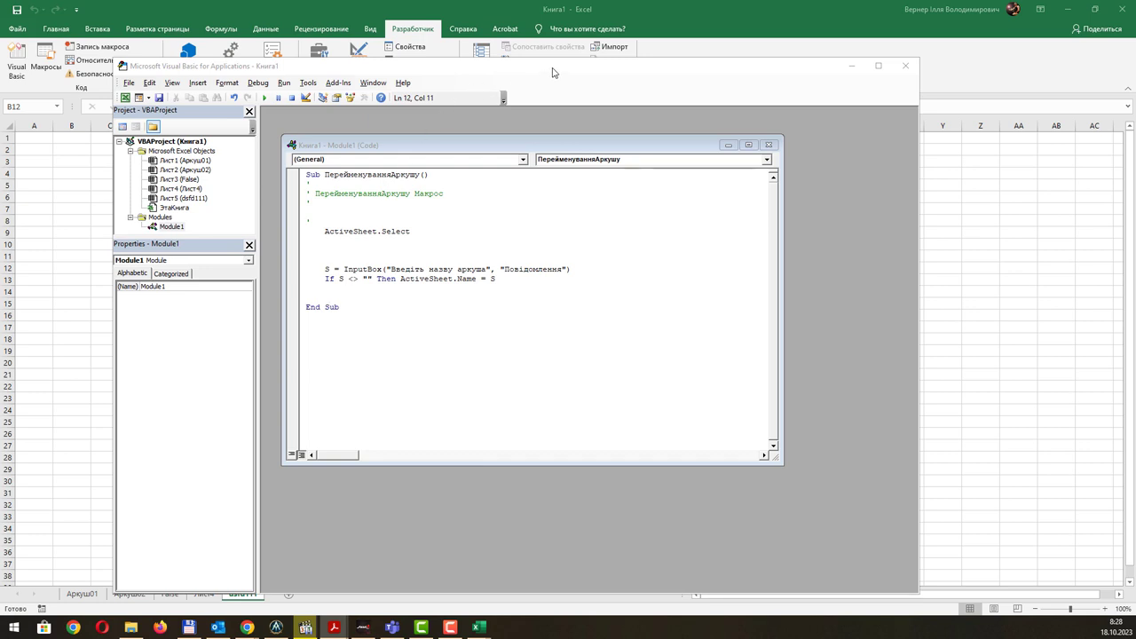
Move the VBA editor aside so the sheet tabs show, and place the cursor below End Sub.
drag(555, 68, 579, 38)
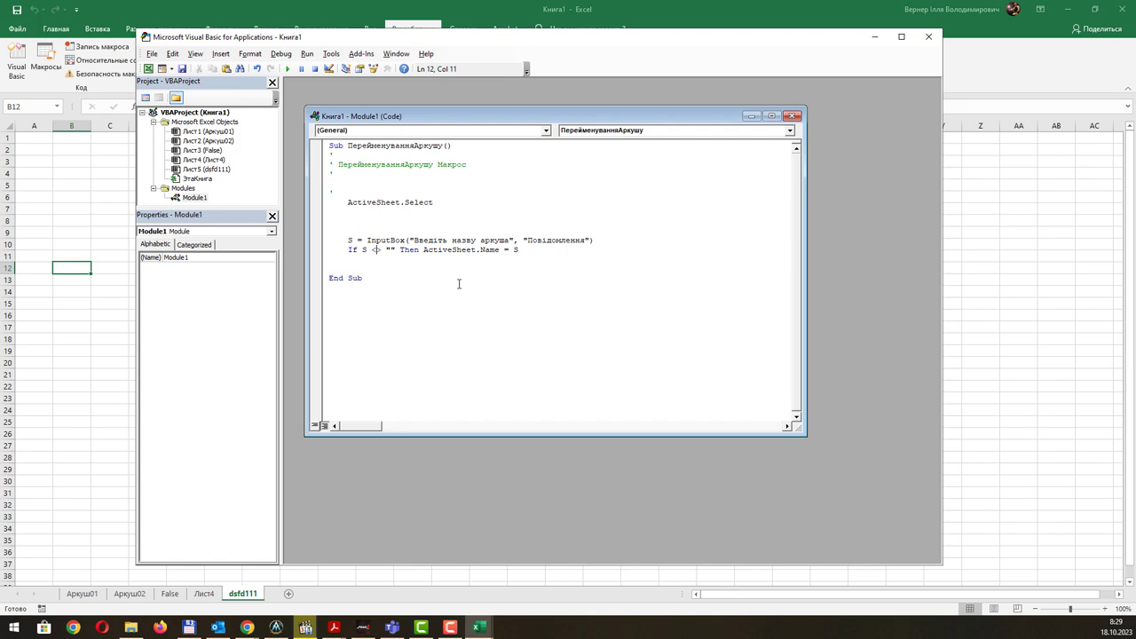
click(369, 259)
click(371, 321)
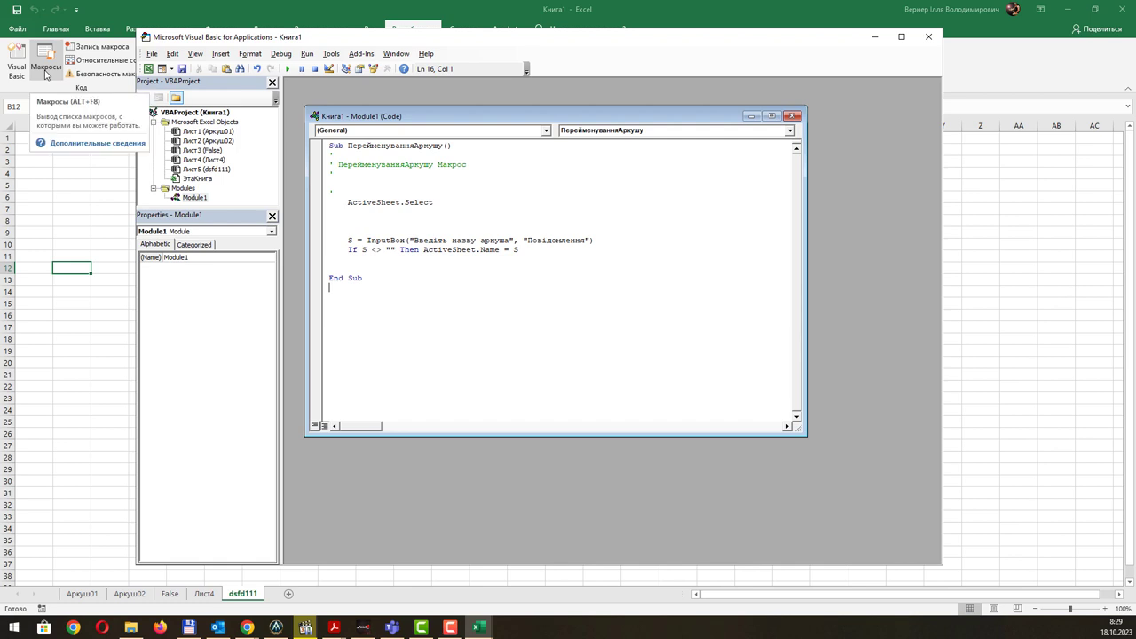
In the Macro dialog, edit the macro name to end with 'Усіх Аркушів', then close the dialog.
click(45, 73)
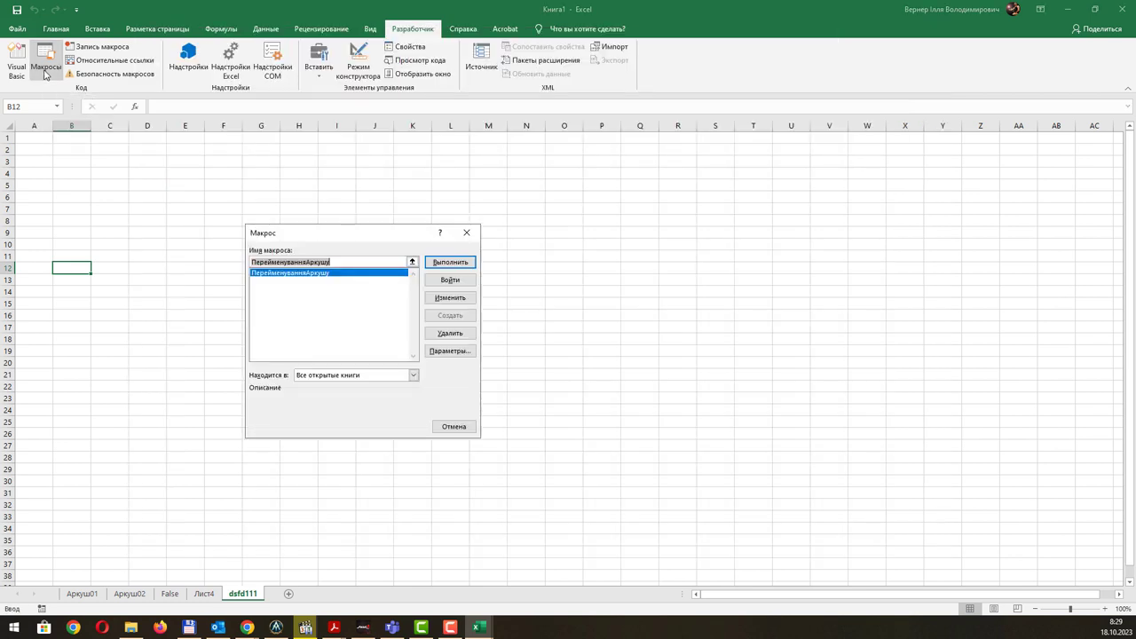
click(346, 262)
key(Left)
key(Left)
key(Left)
key(shift+Right)
key(shift+Right)
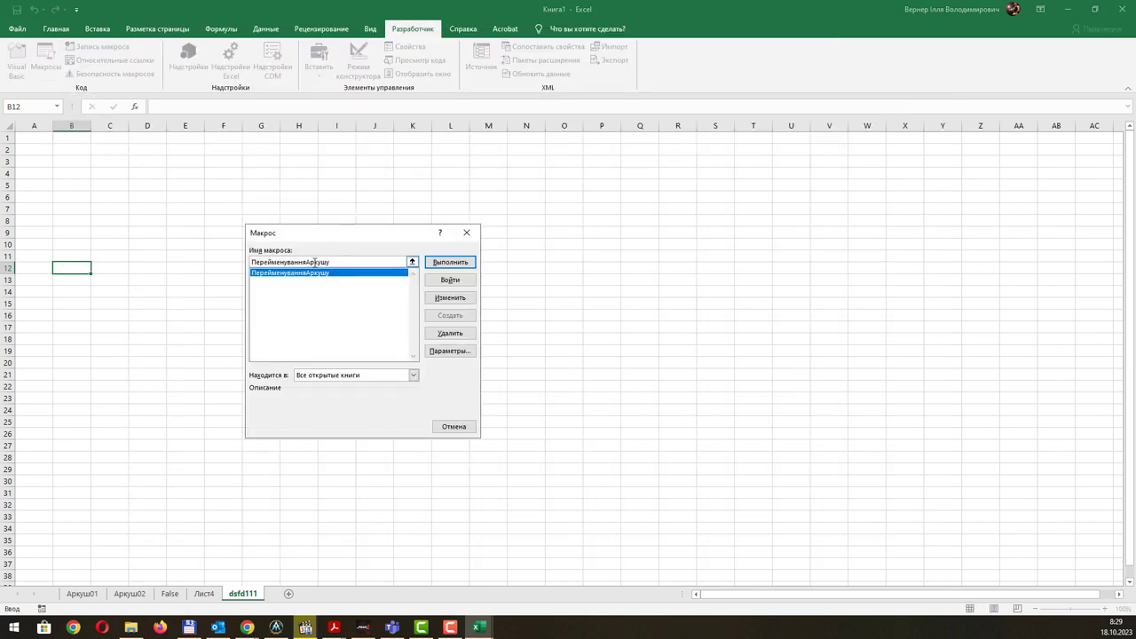
key(shift+Right)
key(shift+Right)
key(shift+Right)
text(Fhre)
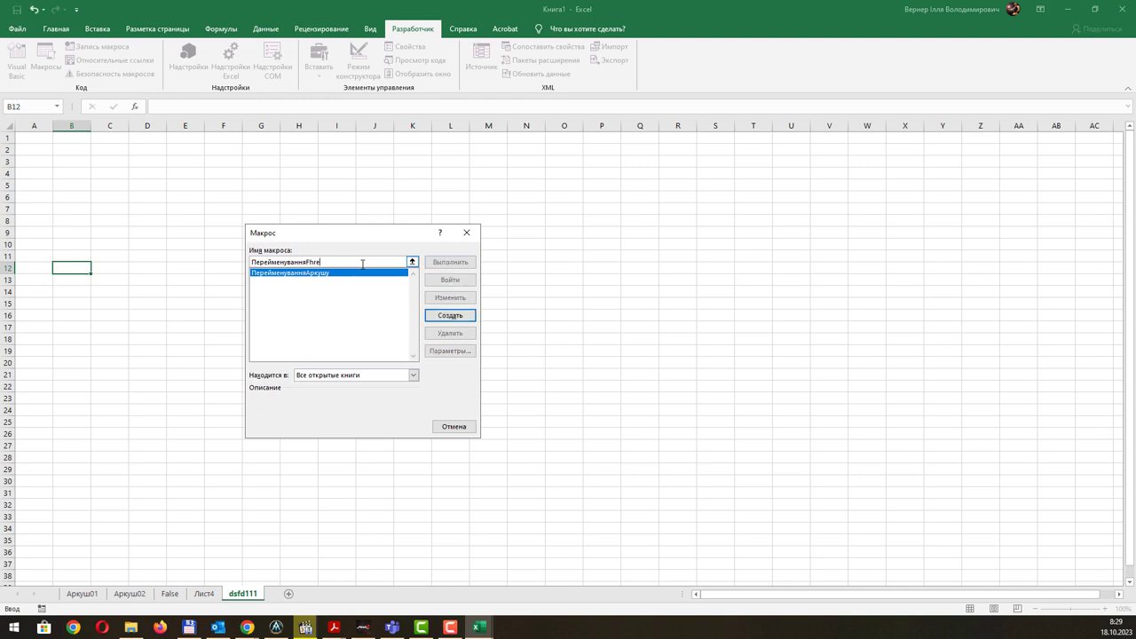
key(BackSpace)
key(BackSpace)
key(BackSpace)
key(BackSpace)
text(Усі)
text(х Аркушів)
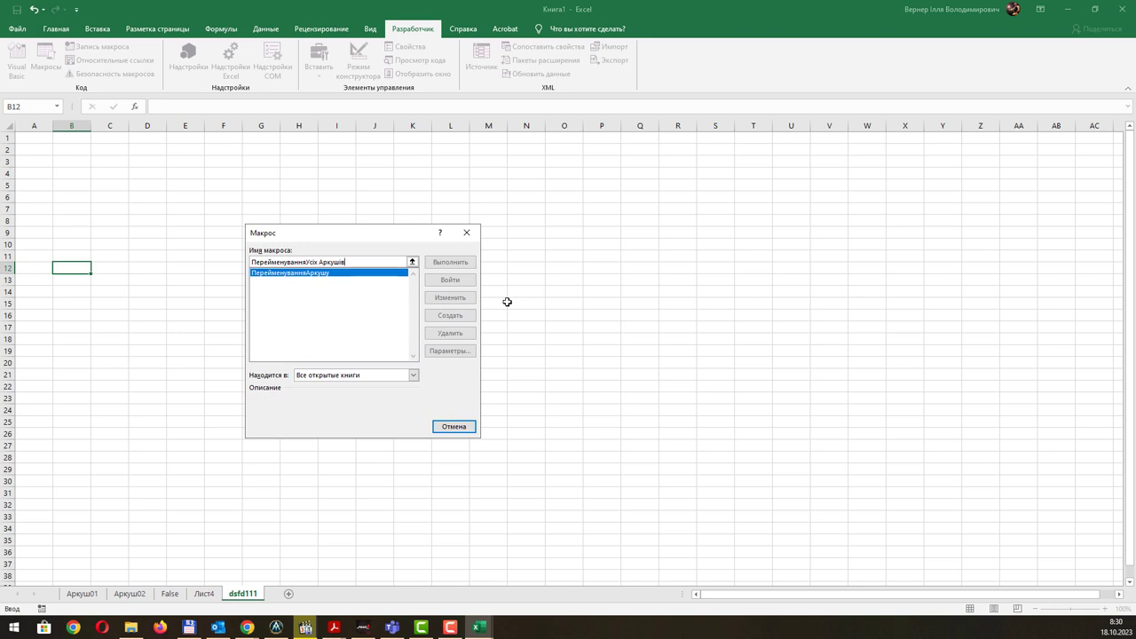
key(Escape)
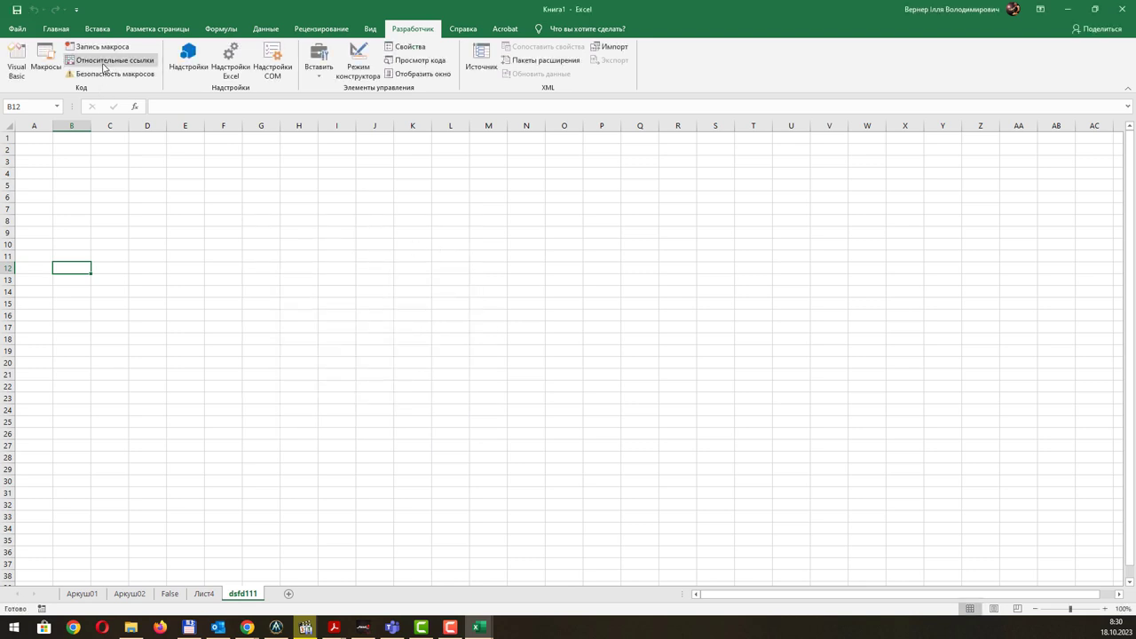
Record an empty macro named ПерейменуванняУсіхАркушів and reopen the macro list.
click(100, 46)
text(П)
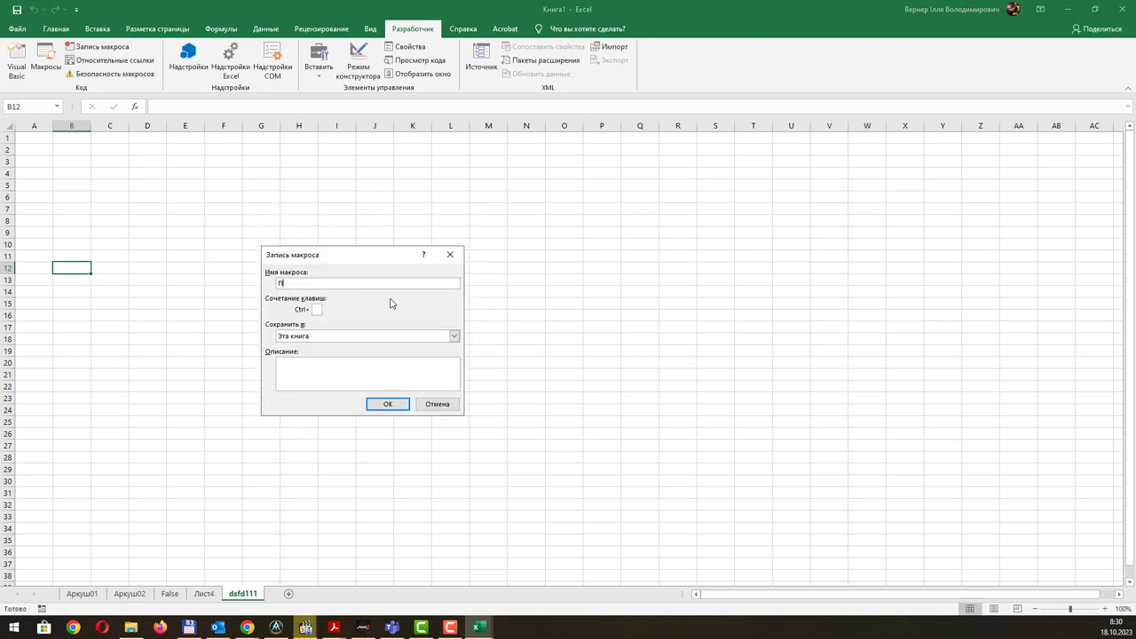
text(ерейменув)
text(анняУсі)
text(хАрк)
text(ушів)
click(398, 404)
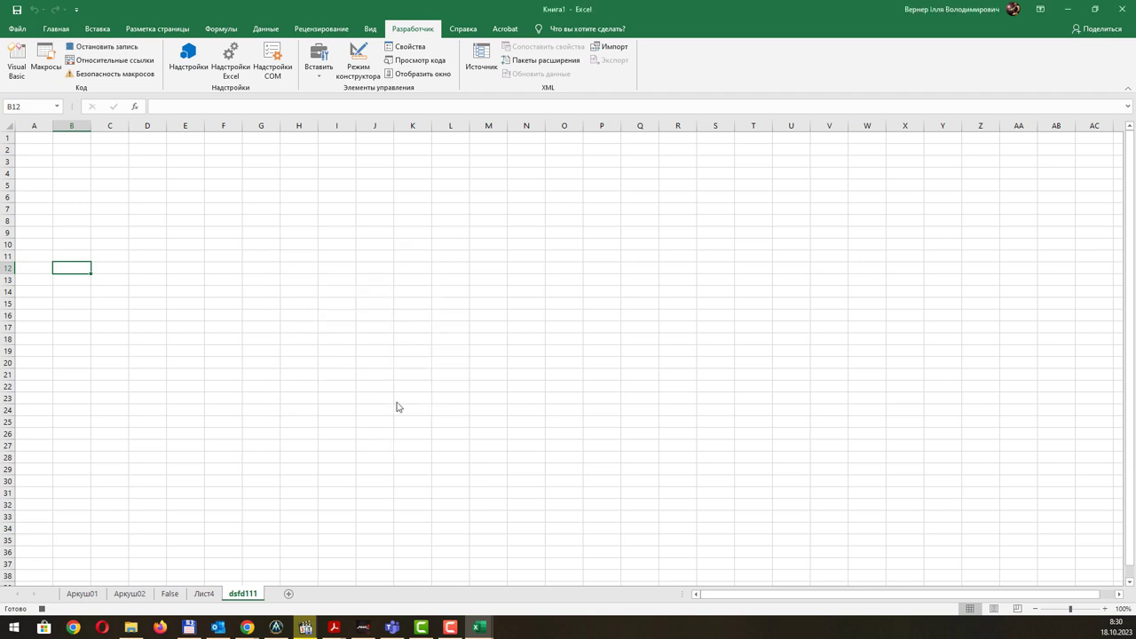
click(118, 47)
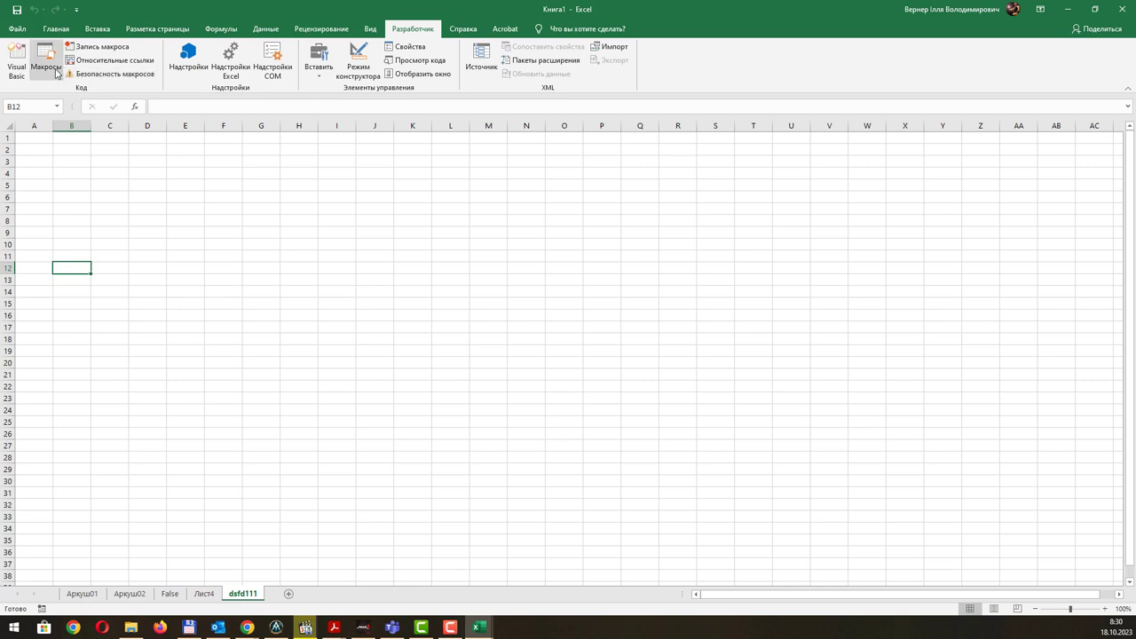
click(46, 60)
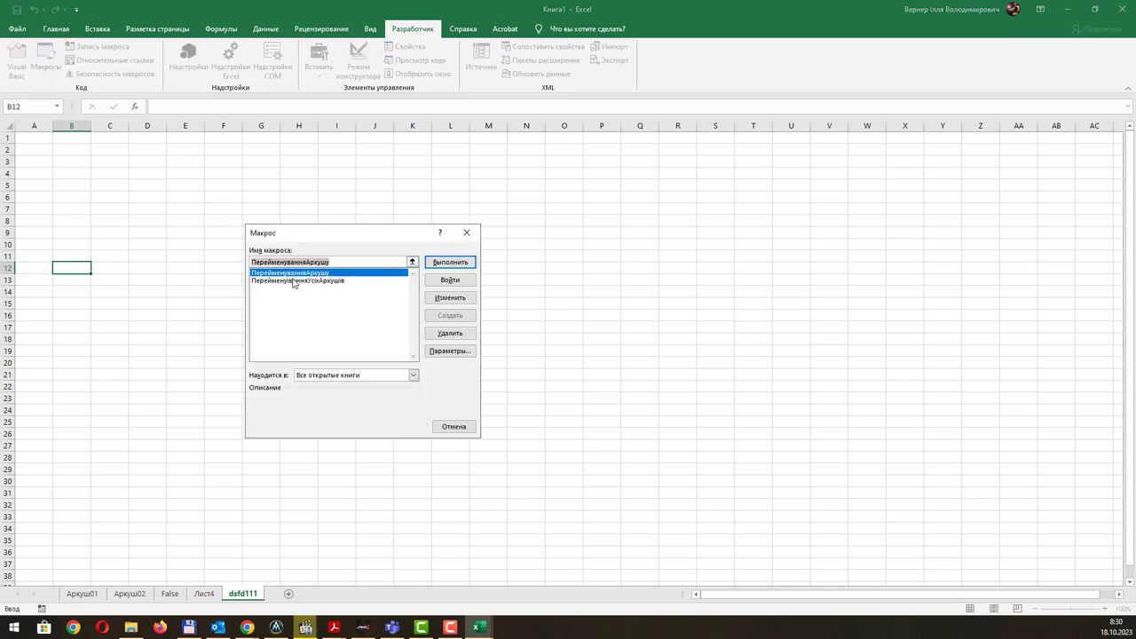
Open ПерейменуванняУсіхАркушів for editing and add a blank line inside it.
click(327, 280)
click(455, 300)
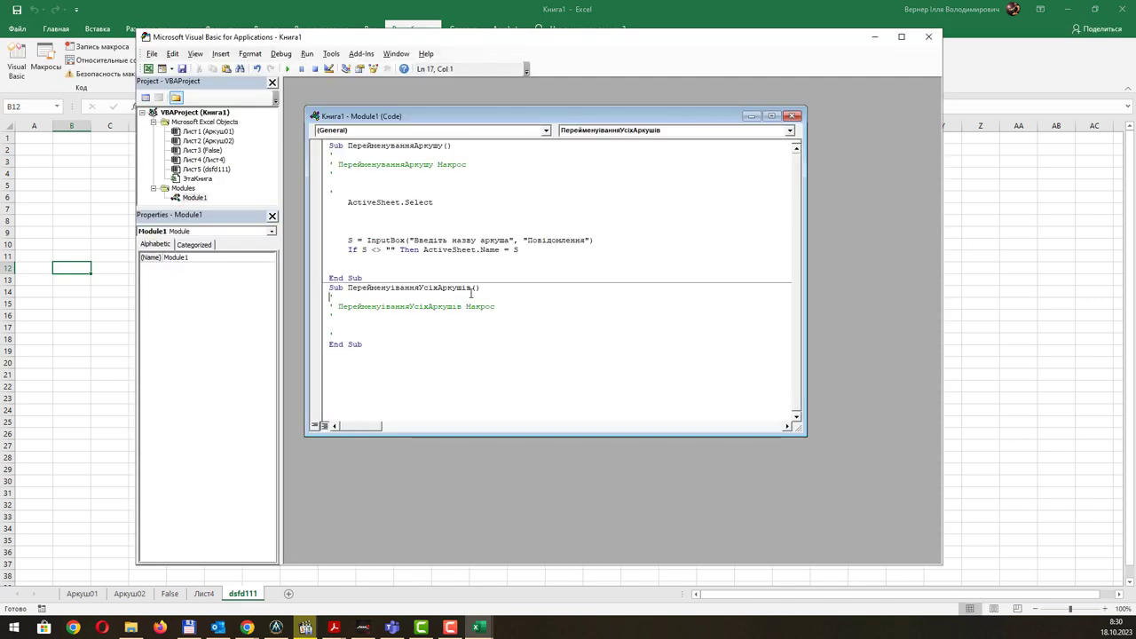
key(Down)
key(Down)
key(Down)
key(Return)
key(Return)
key(Return)
key(Return)
key(Return)
key(Return)
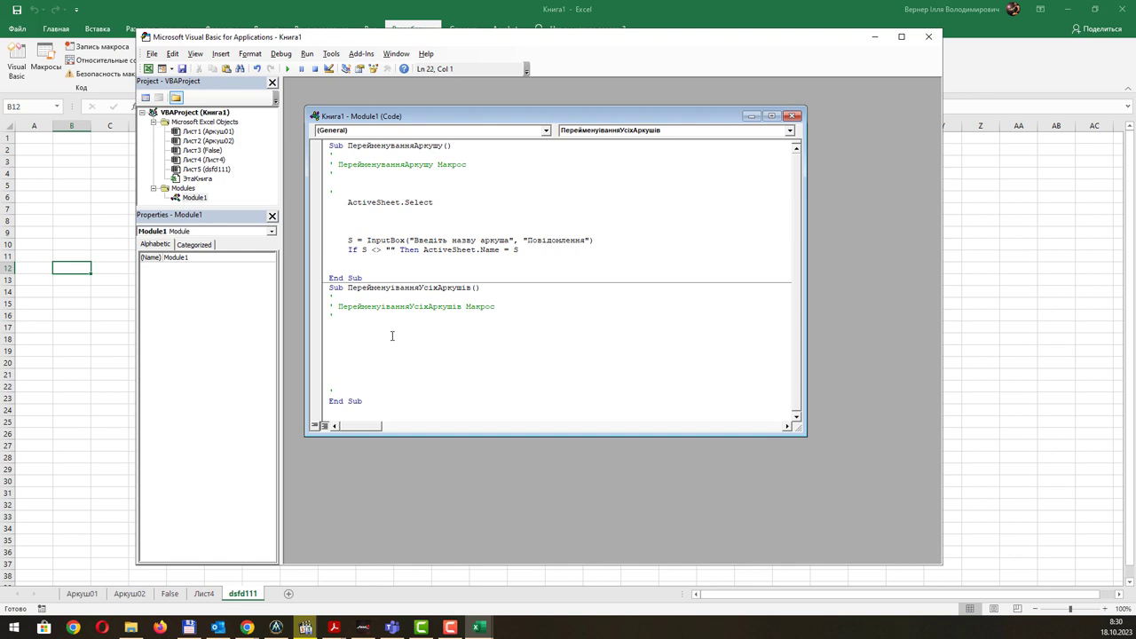
Type the loop header For Each mySheet In Worksheets.
text(F)
text(or)
text(Eac)
text(h)
text(mySh)
text(eet)
text(In)
text( W)
text(ork)
text(s)
text(heets)
Close the loop with Next and place the cursor on the blank line inside it.
text(Ne)
text(xt)
key(Return)
key(Return)
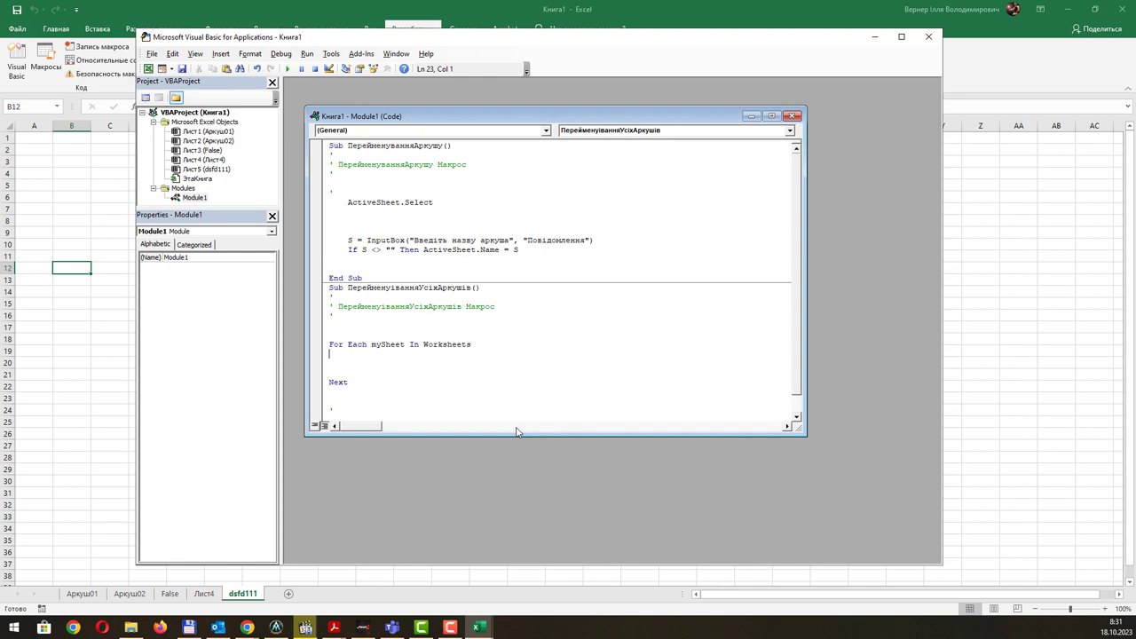
click(331, 362)
Copy the first macro's InputBox and If lines into the loop, fix indentation, and enlarge the code window.
drag(348, 239, 525, 249)
key(ctrl+c)
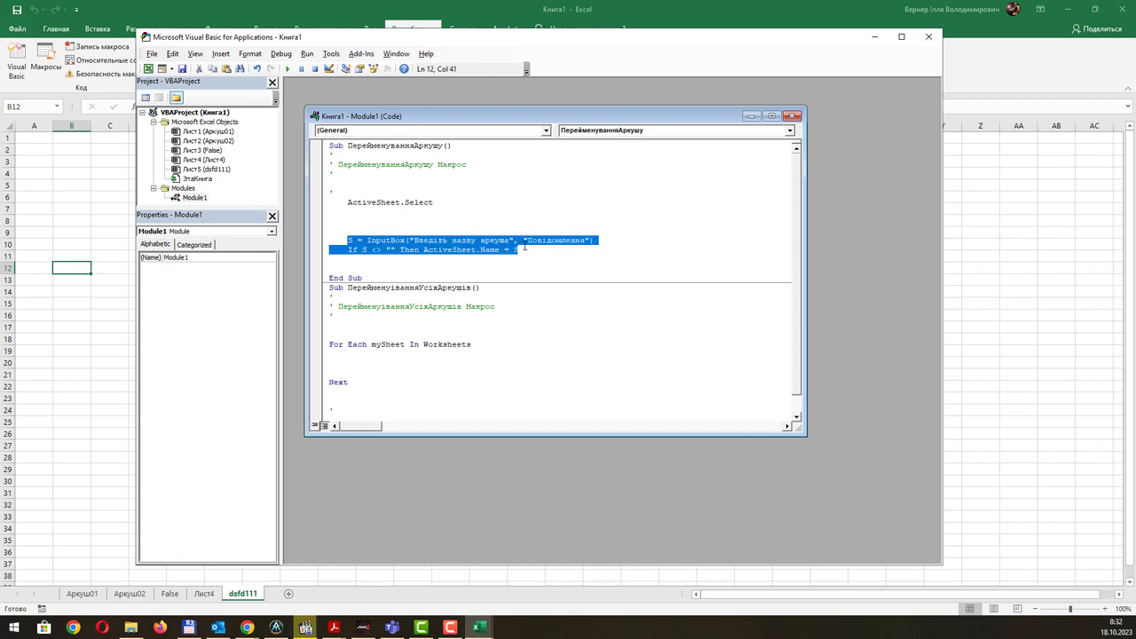
click(346, 364)
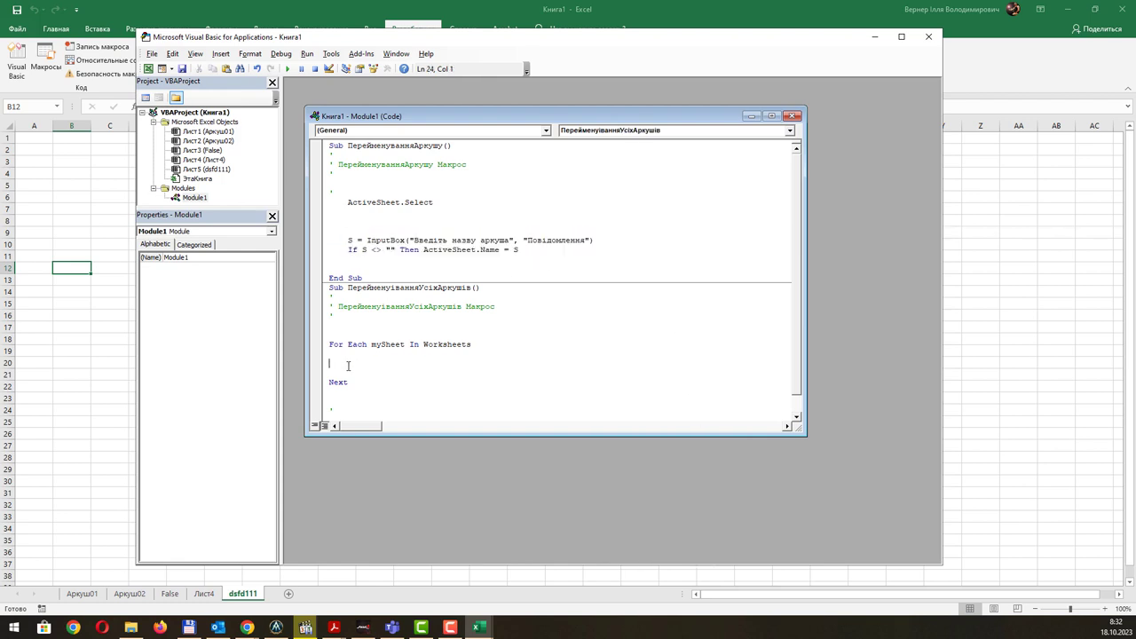
key(ctrl+v)
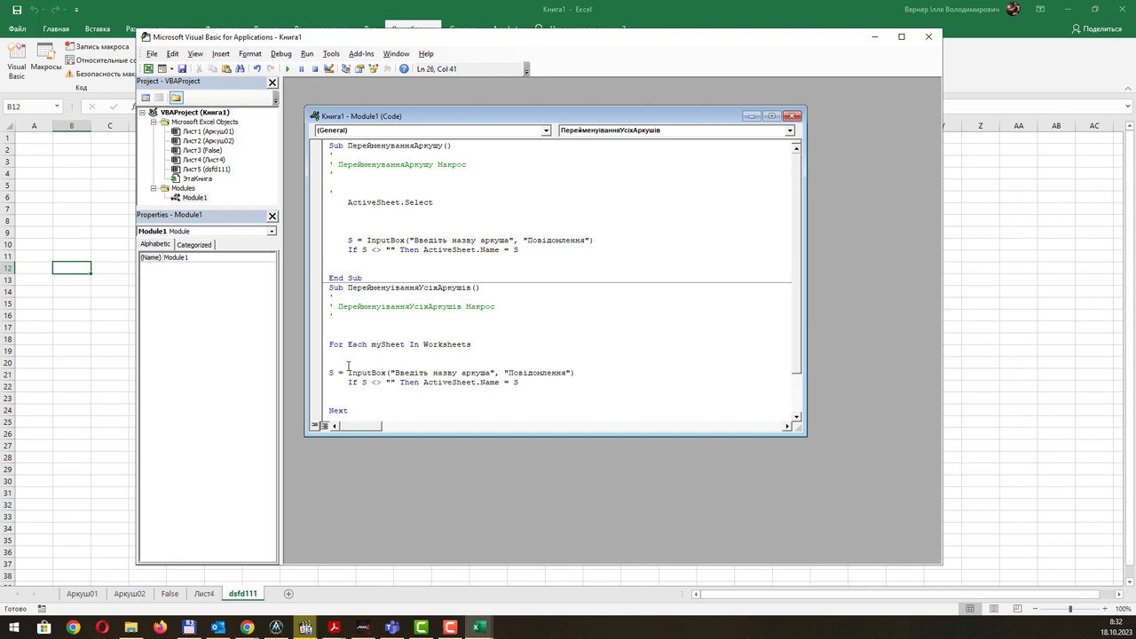
key(shift+Tab)
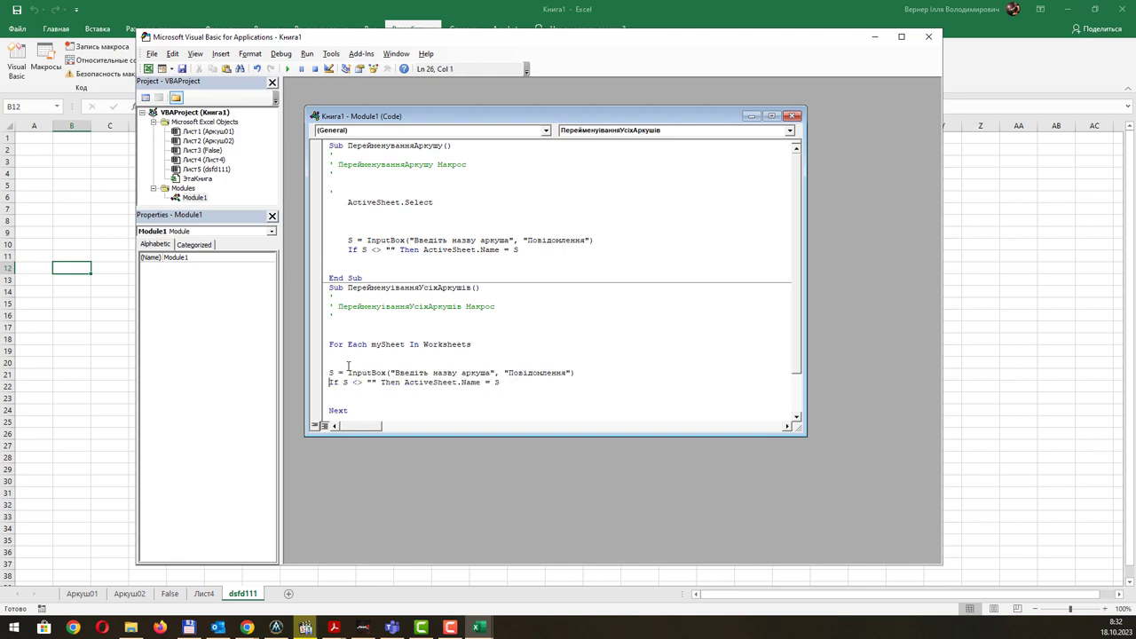
key(Return)
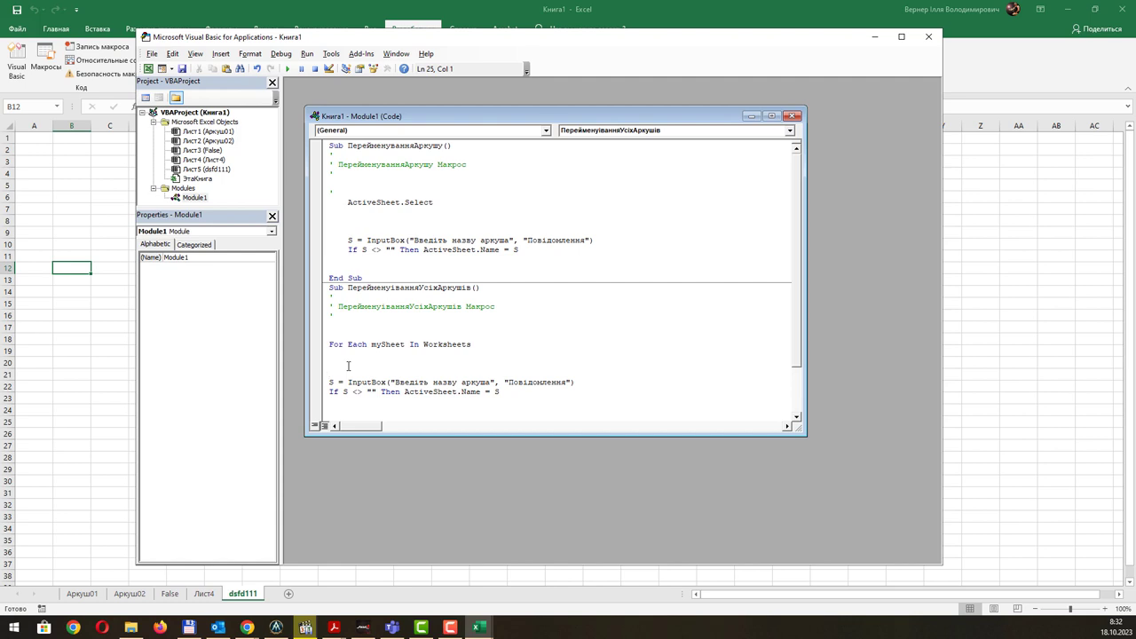
scroll(374, 353, down, 1)
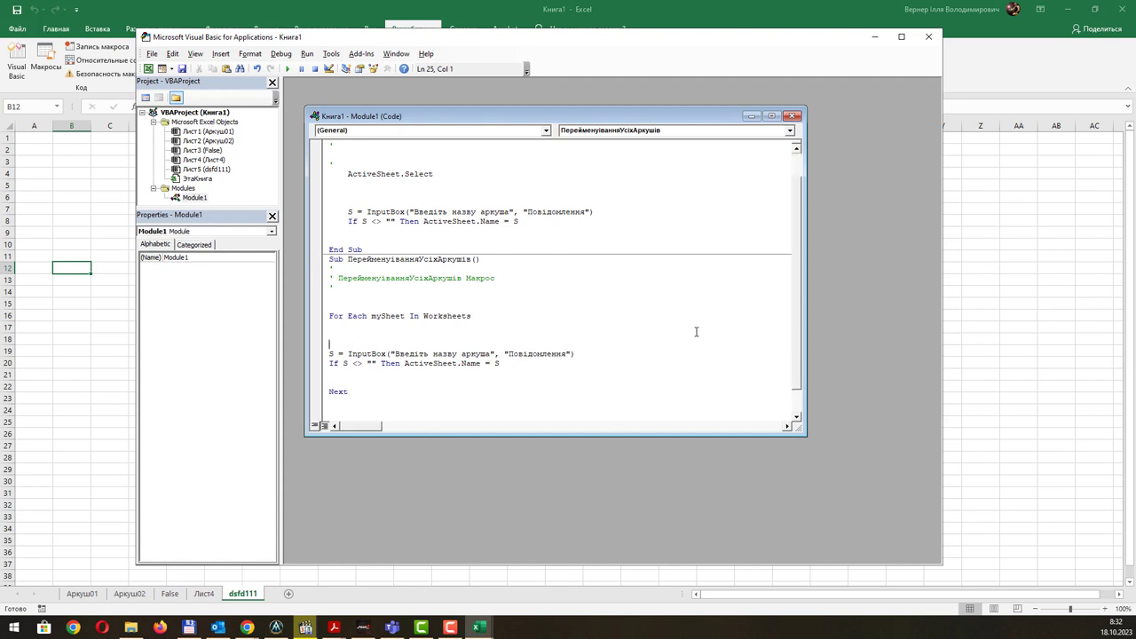
drag(747, 435, 754, 525)
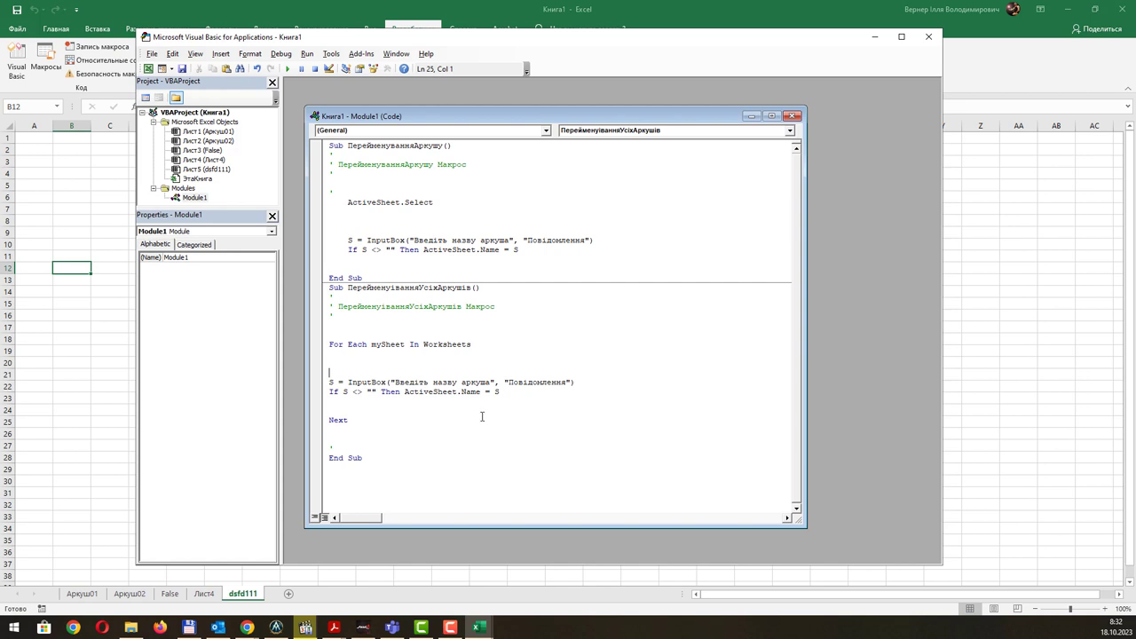
Run the ПерейменуванняУсіхАркушів macro from the worksheet's Macros list.
click(96, 209)
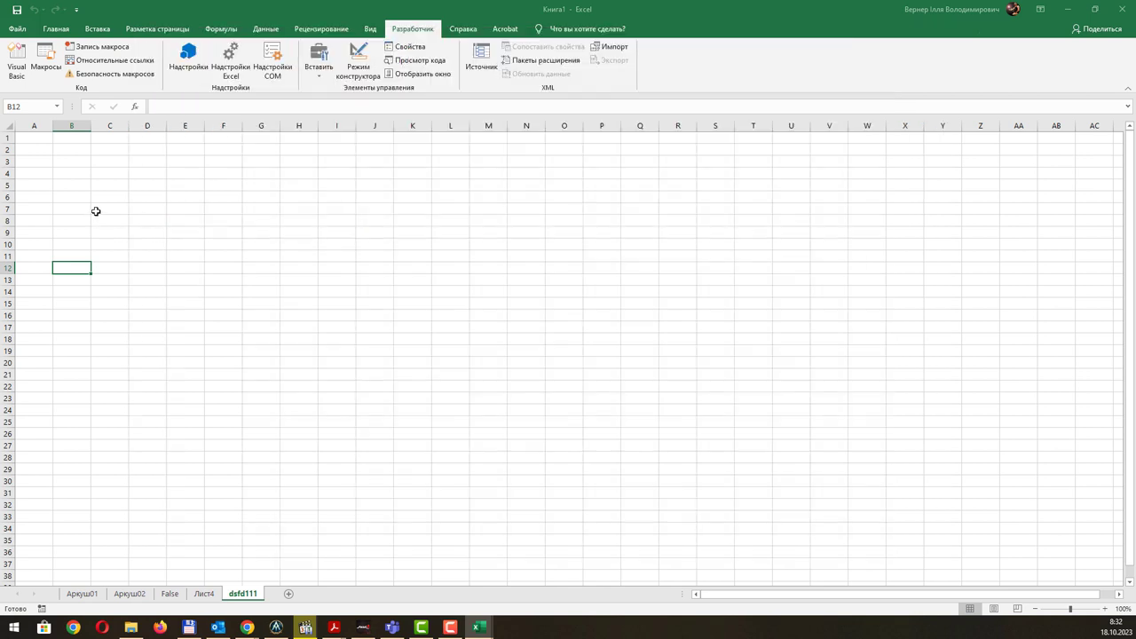
click(52, 71)
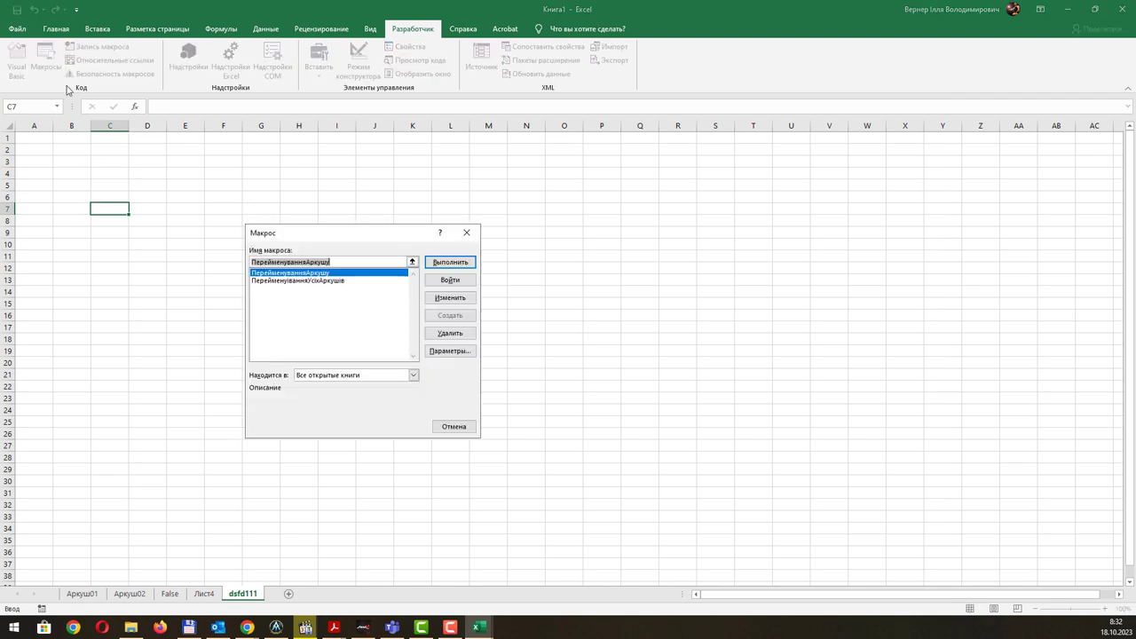
click(311, 280)
click(451, 263)
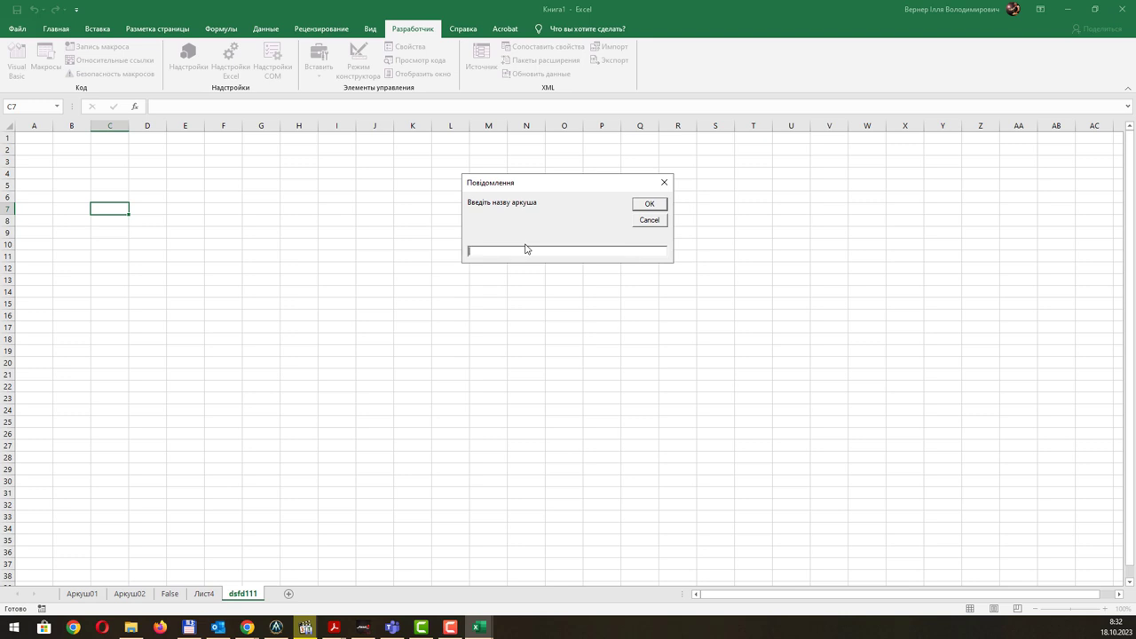
Rename the sheets Ару, Ае2 and 33Я, cancel the next prompt, and return to the code.
text(F)
key(BackSpace)
key(BackSpace)
text(Ару)
click(657, 207)
text(Ае)
text(2)
click(651, 210)
text(33)
text(Я)
click(657, 204)
click(645, 222)
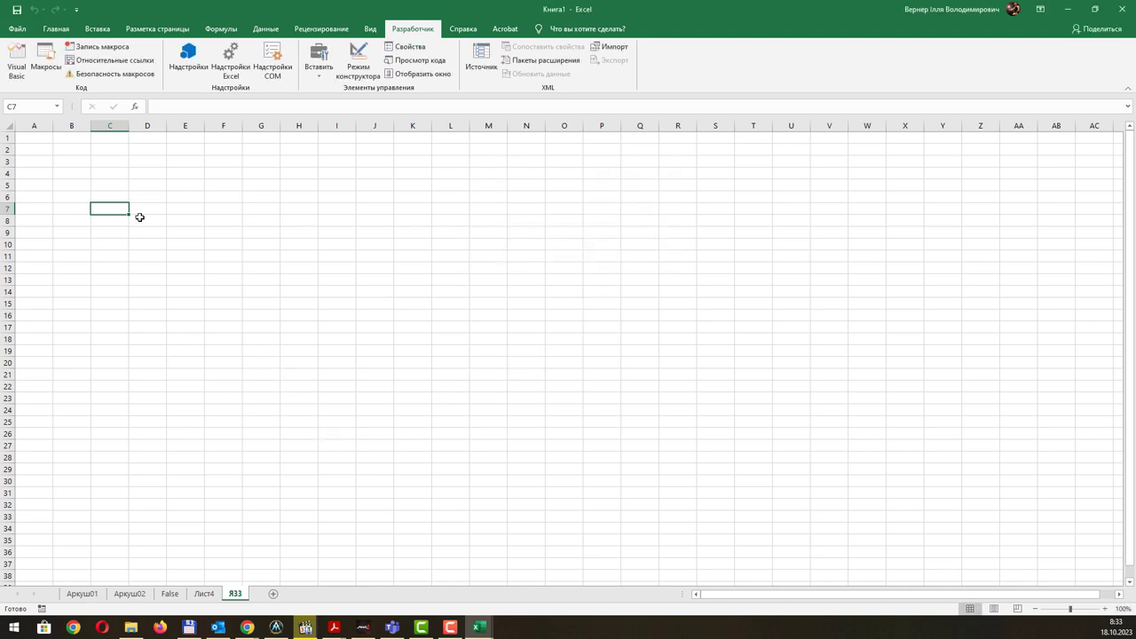
click(16, 62)
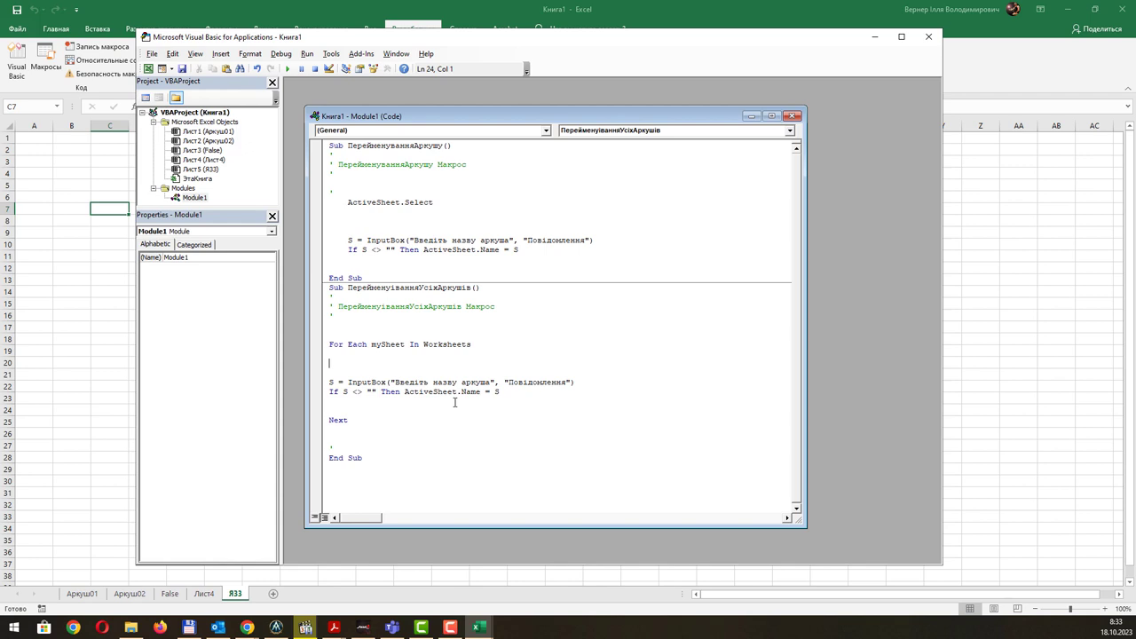
Type К = muSheet.Name on the blank line inside the For Each loop.
text(К)
text( = )
text(muSh)
text(ee)
text(t)
text(.N)
text(ame)
Correct muSheet to mySheet, then place the cursor after the InputBox prompt string.
click(356, 363)
click(495, 382)
Append & "АКТИВНИЙ" to the InputBox prompt, fixing typos, and select the & sign.
text(аркуша)
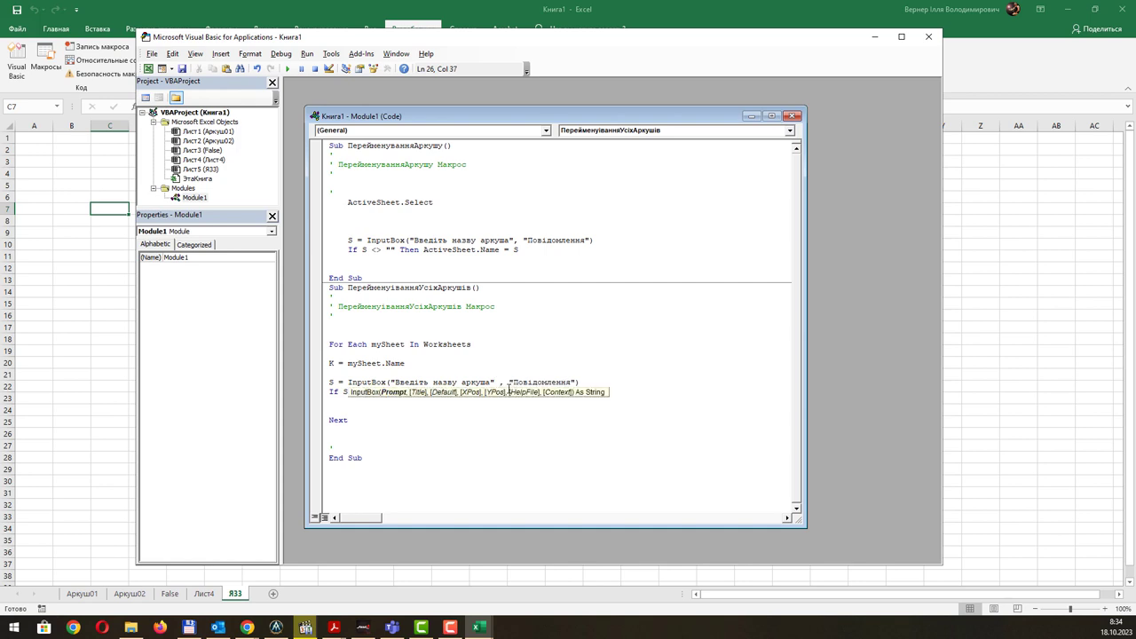
text(" ")
text(АКТИВ)
text(НИЙ)
text(, )
text(&^)
text(&)
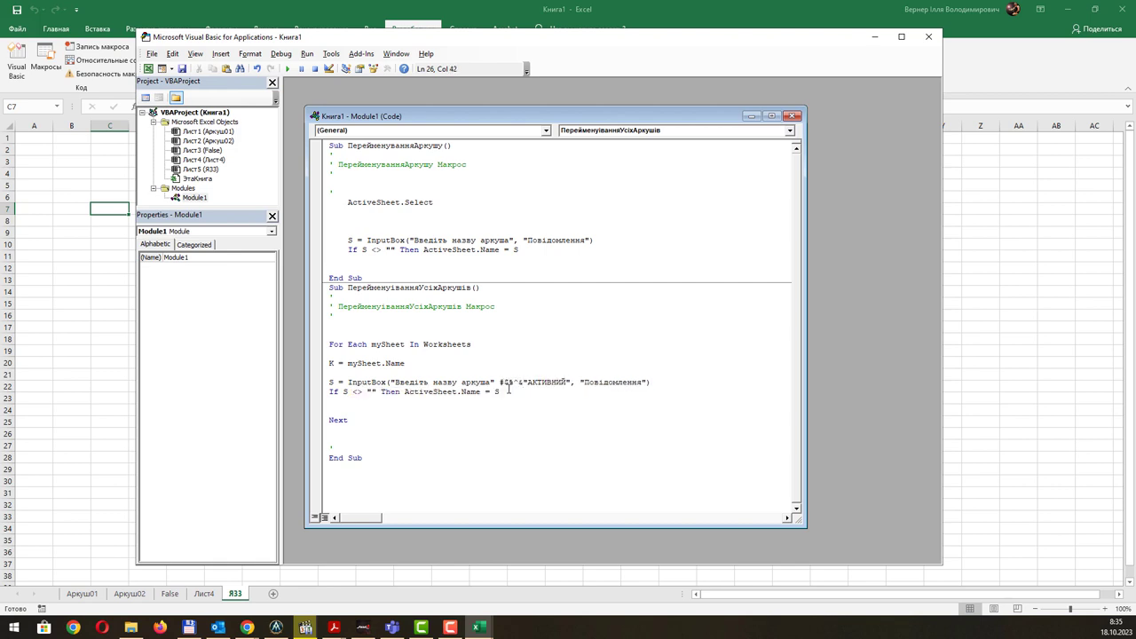
key(BackSpace)
key(BackSpace)
key(BackSpace)
key(BackSpace)
key(BackSpace)
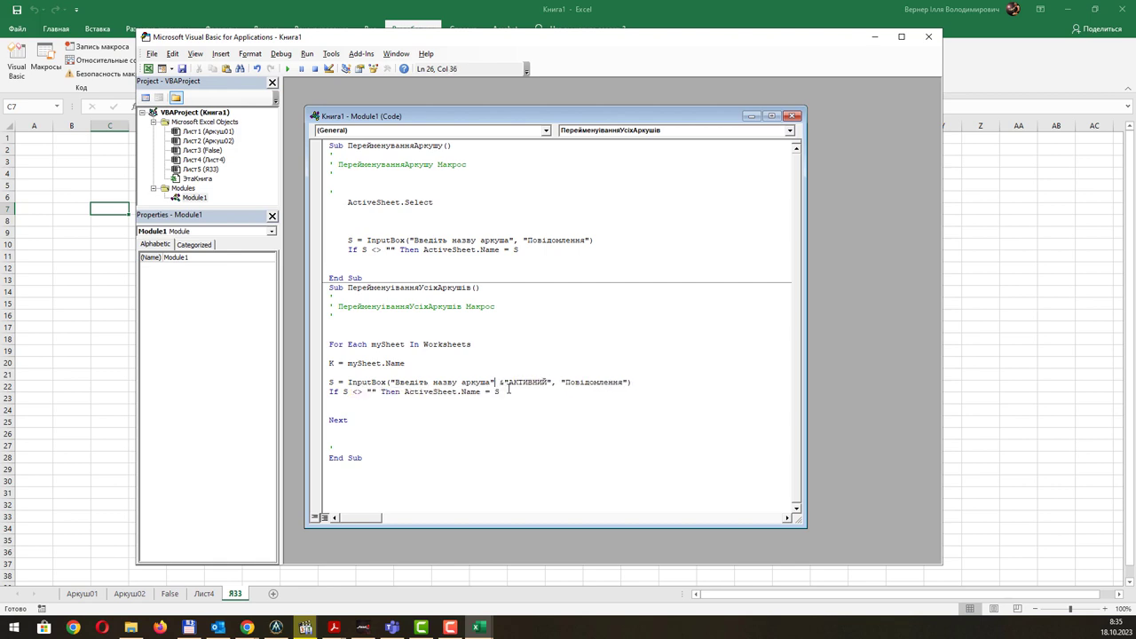
key(Delete)
key(Right)
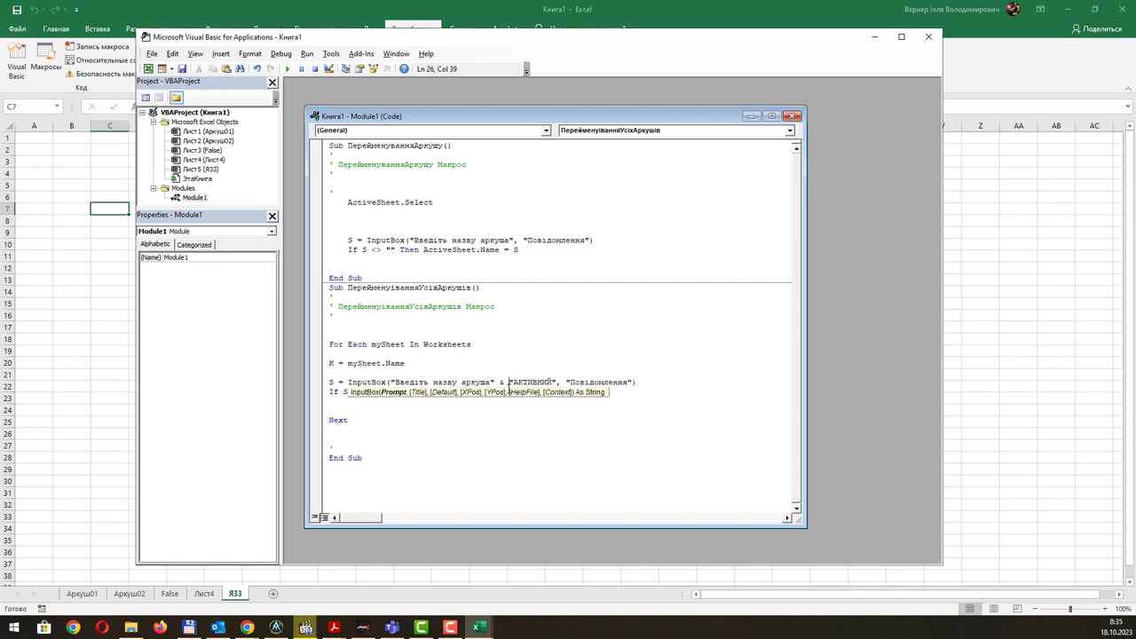
click(509, 391)
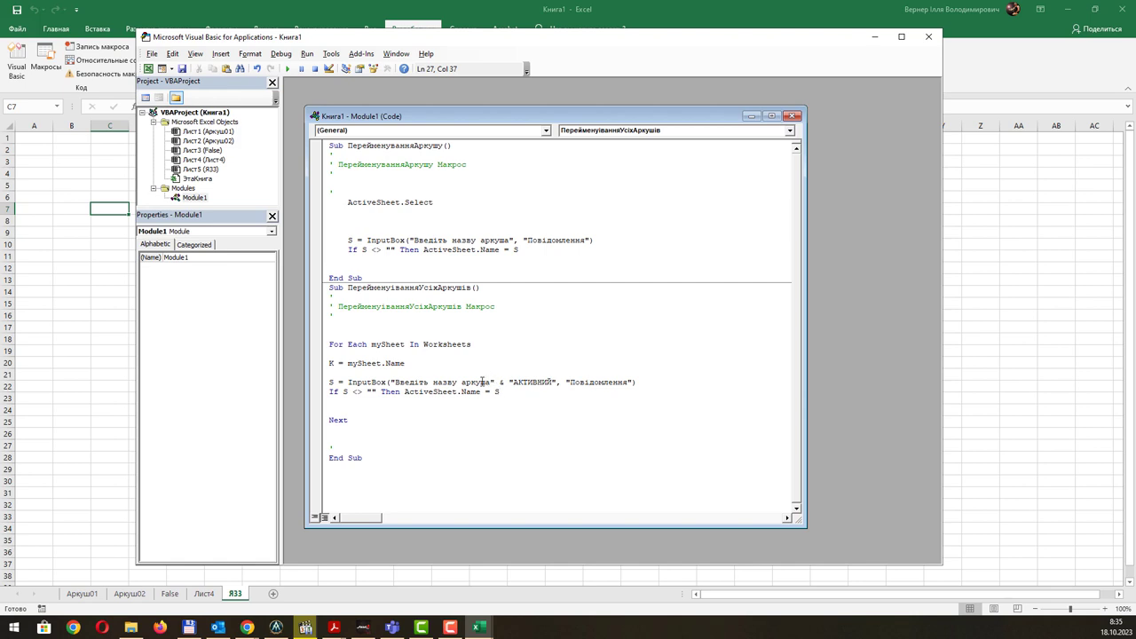
drag(509, 382, 498, 382)
Test-run ПерейменуванняУсіхАркушів, cancel its prompt, and return to the code.
click(46, 62)
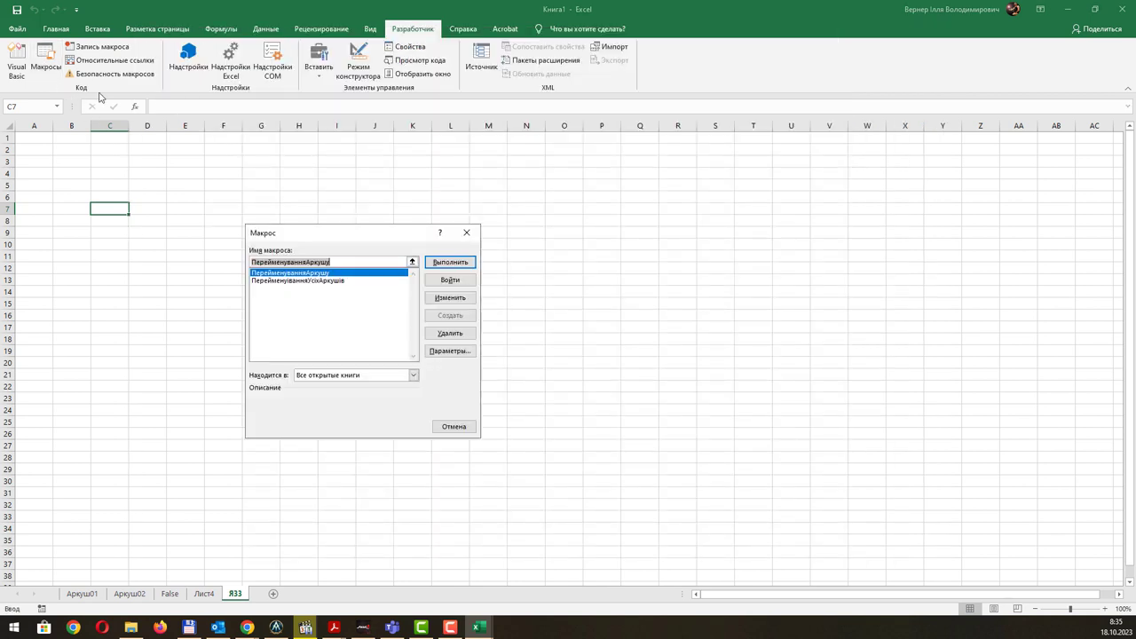
click(343, 280)
click(450, 263)
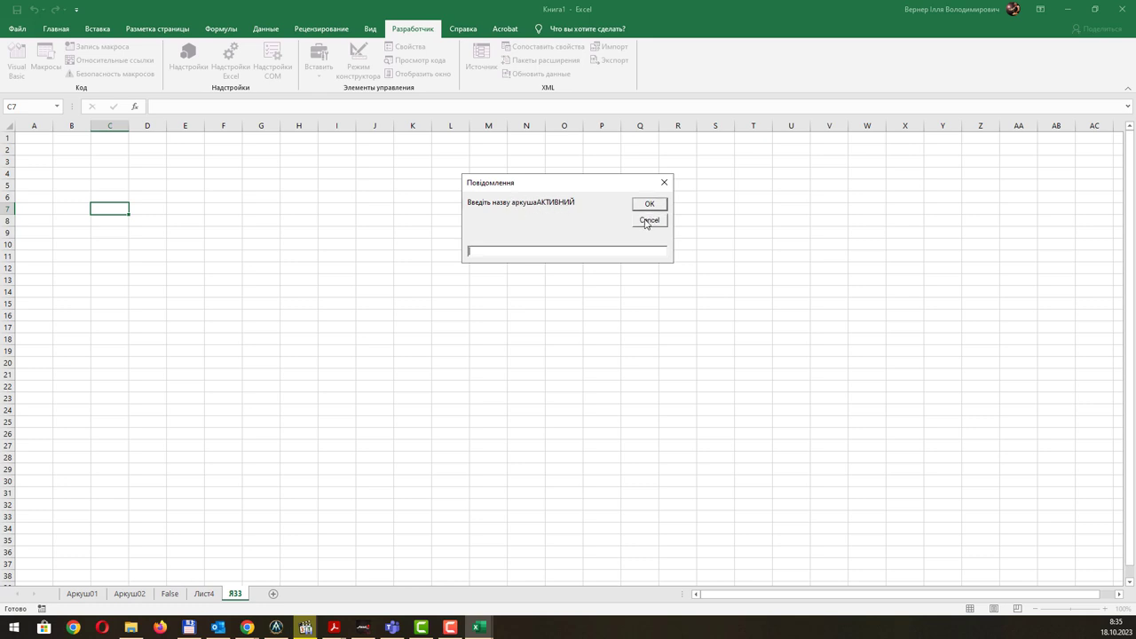
click(660, 185)
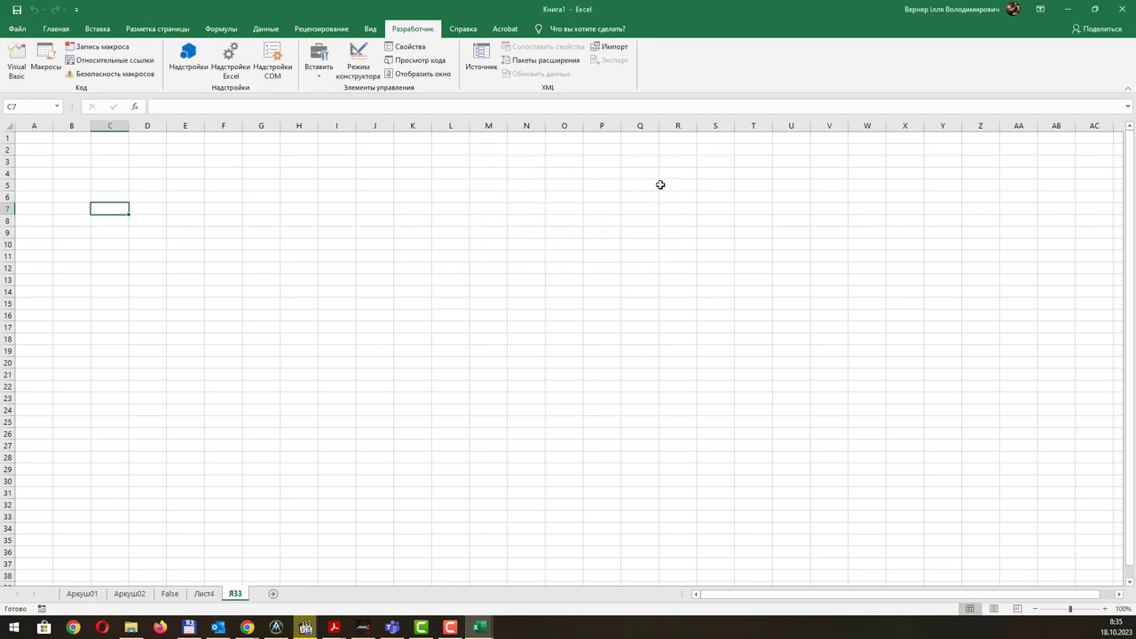
click(16, 62)
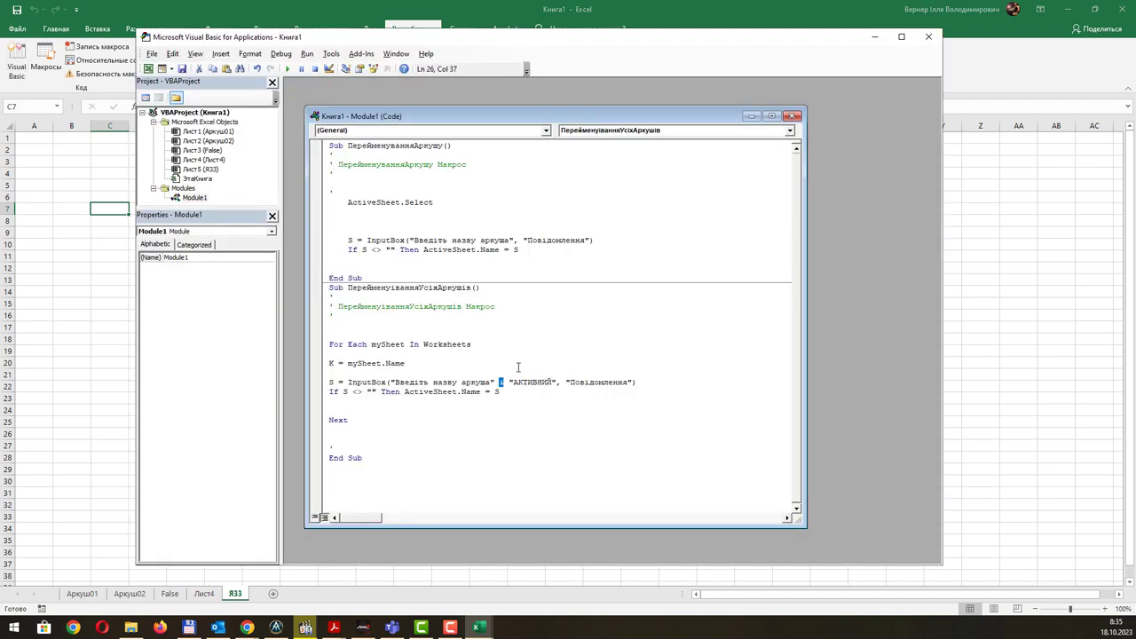
Add a space before АКТИВНИЙ, rerun the macro, then cancel and end it.
click(512, 382)
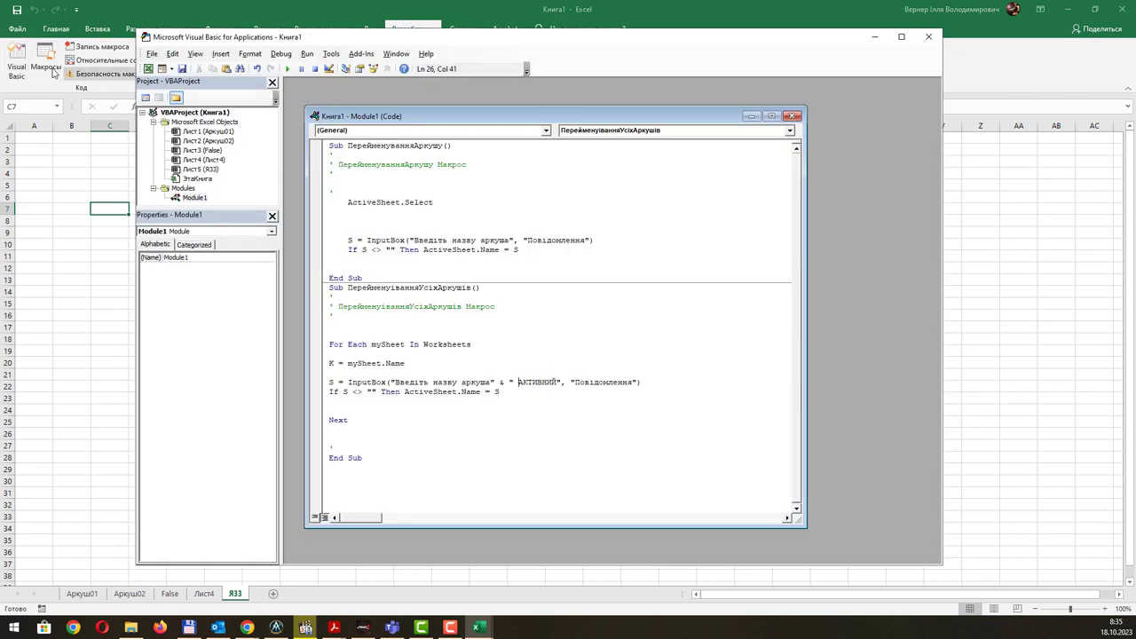
click(52, 70)
click(335, 281)
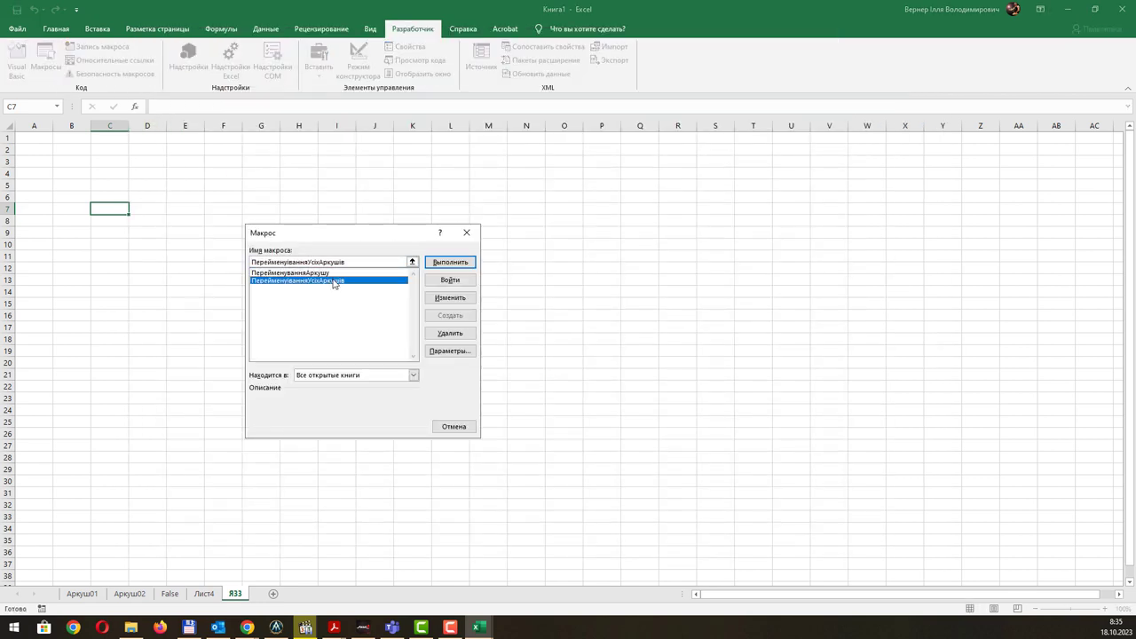
click(450, 262)
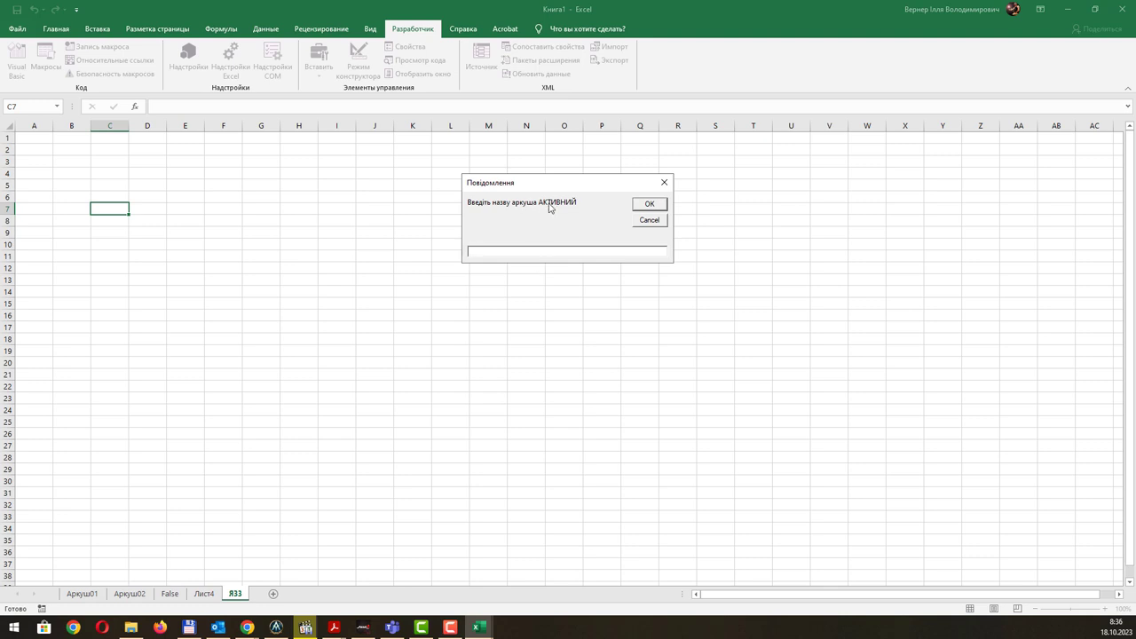
click(653, 221)
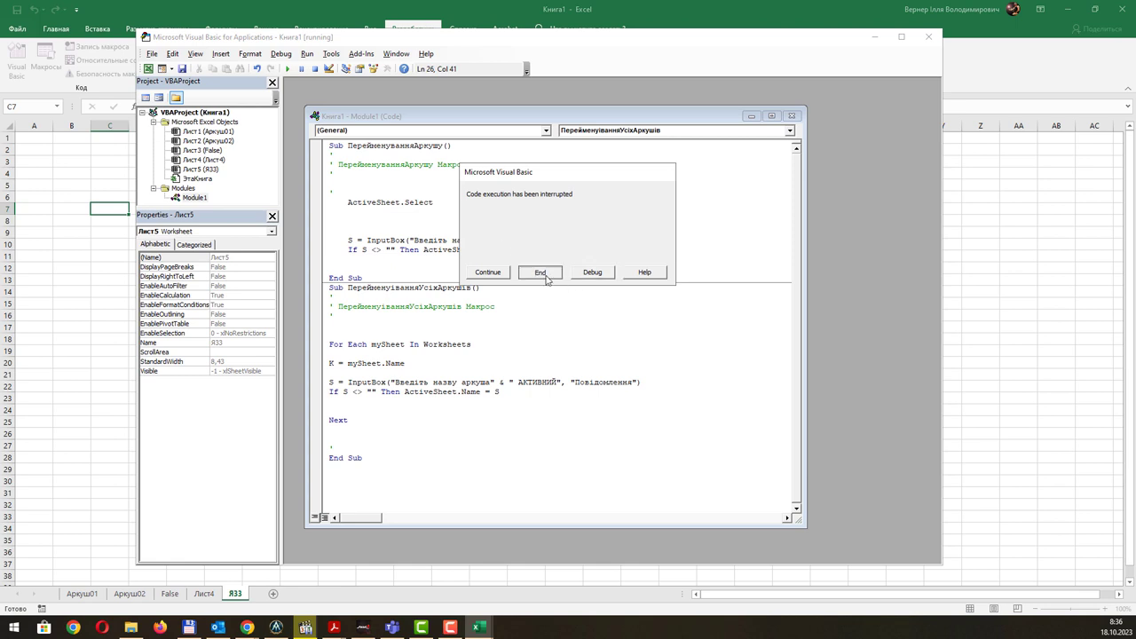
click(544, 271)
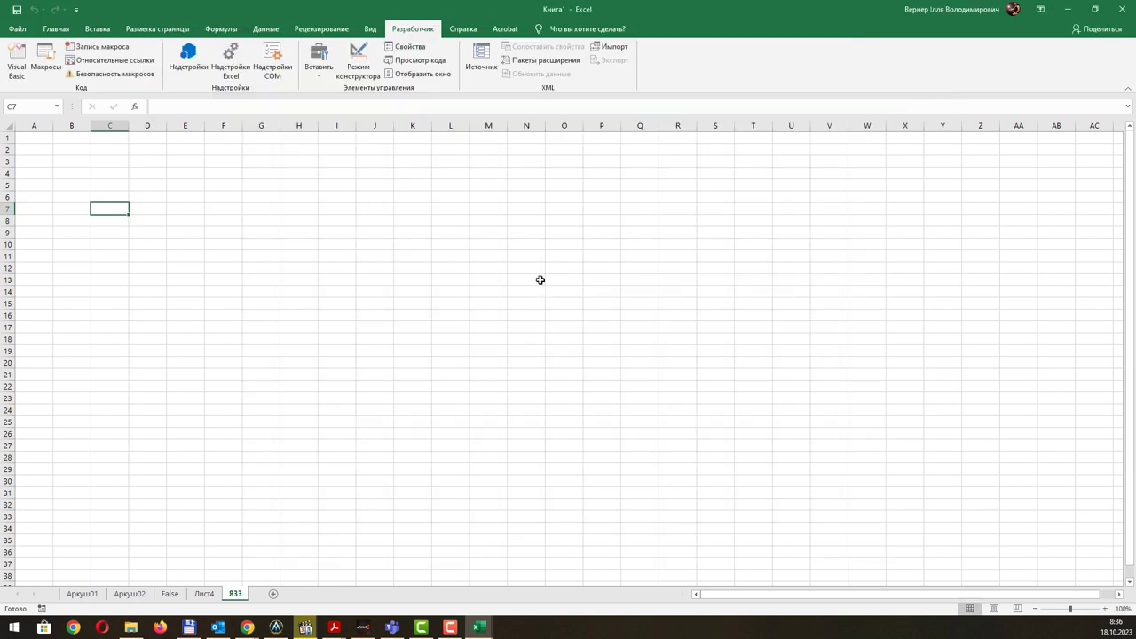
click(17, 62)
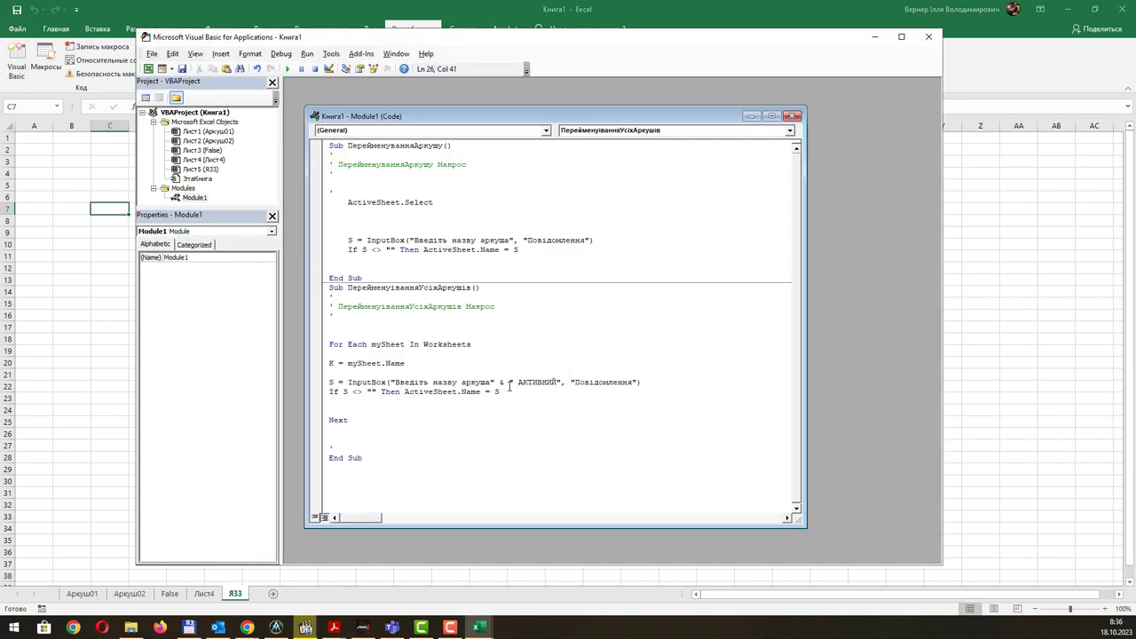
Replace " АКТИВНИЙ" with K in the prompt, then test-run the macro and end it at the Аркуш01 prompt.
drag(509, 382, 561, 381)
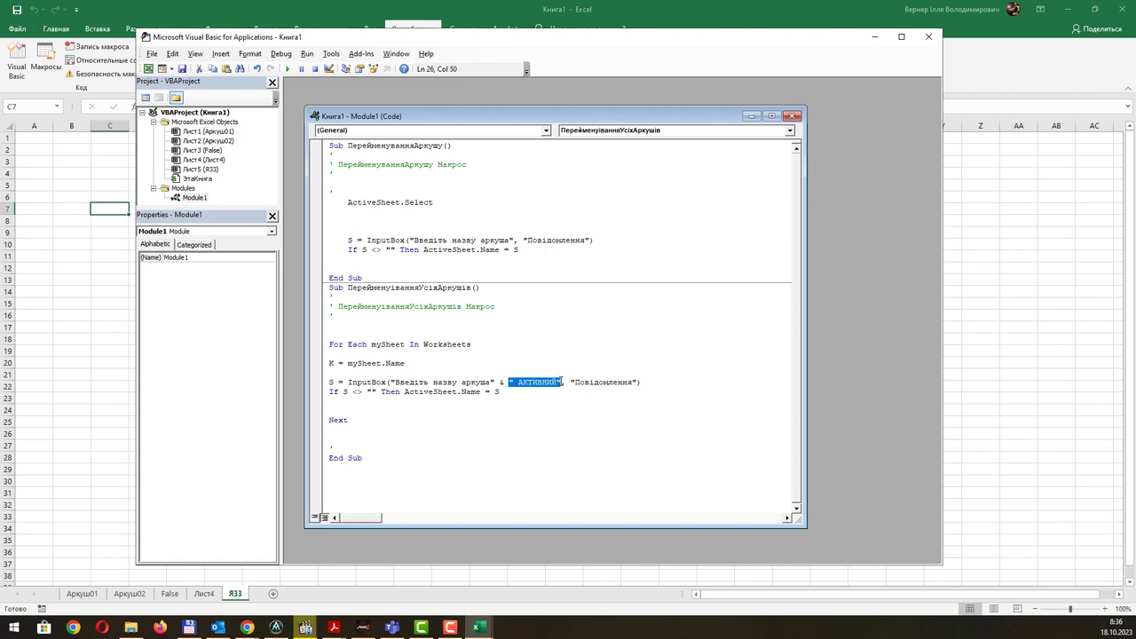
text(K)
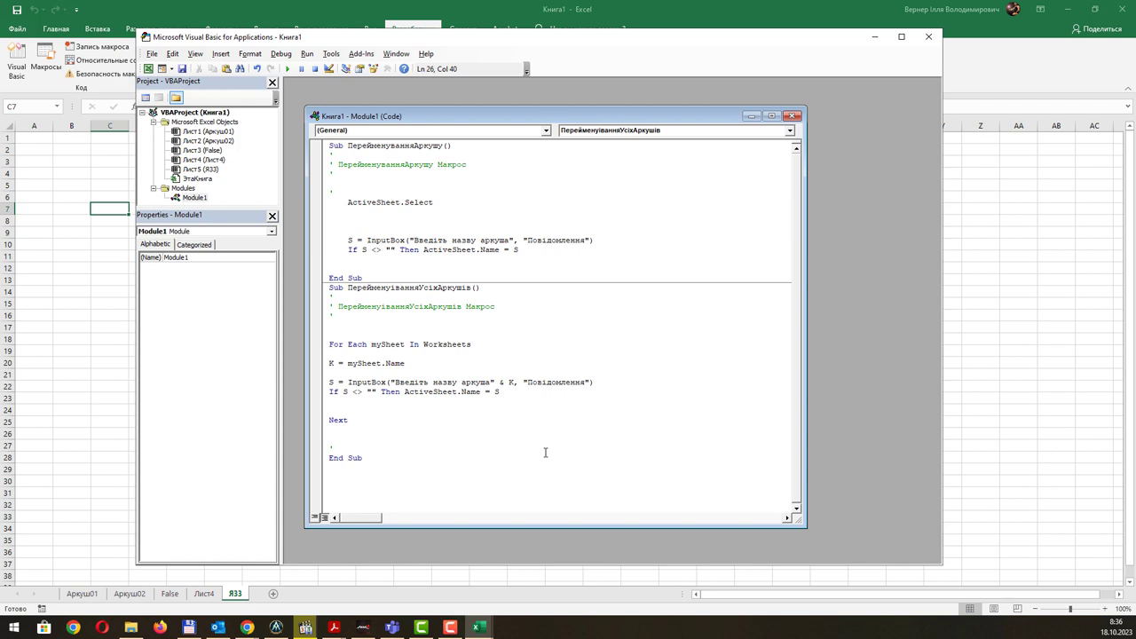
click(42, 71)
click(346, 281)
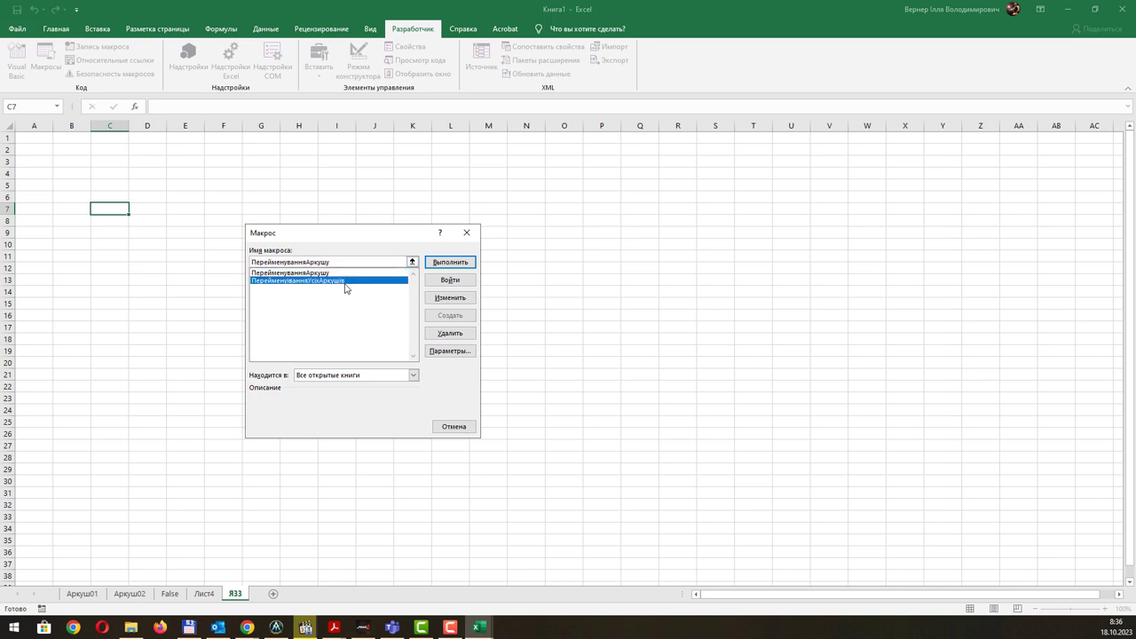
click(450, 263)
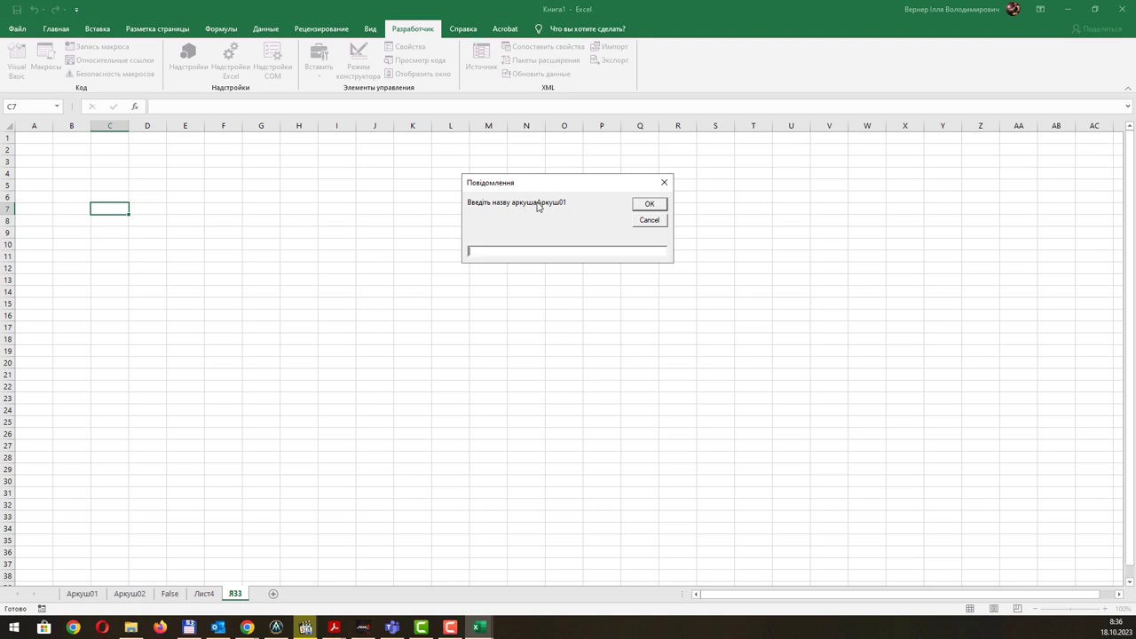
click(648, 220)
key(ctrl+Break)
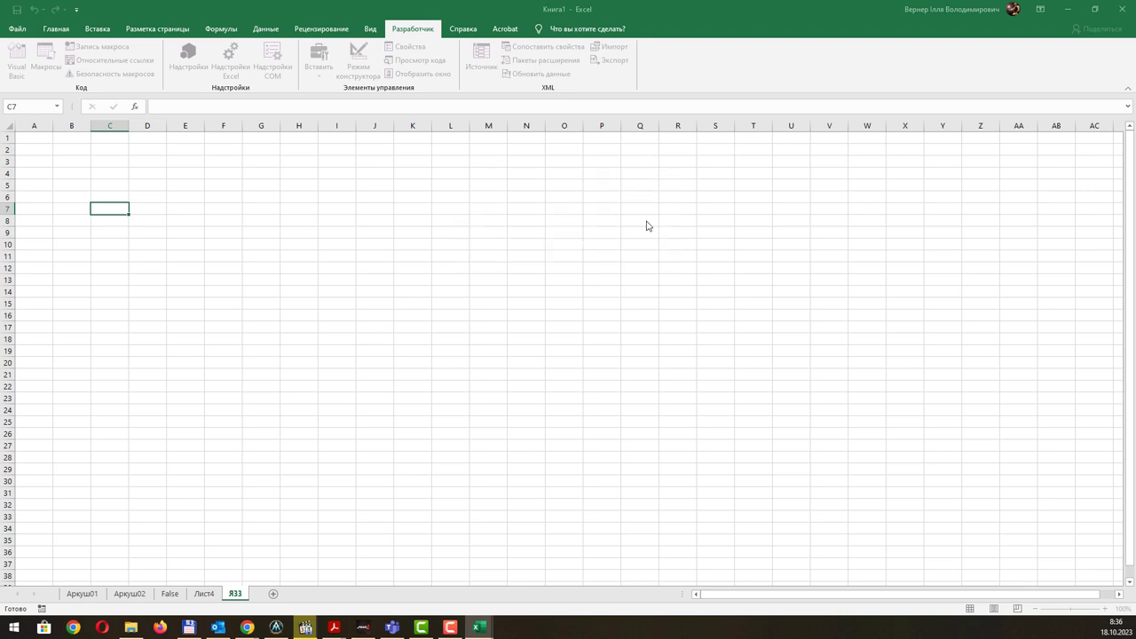
click(543, 272)
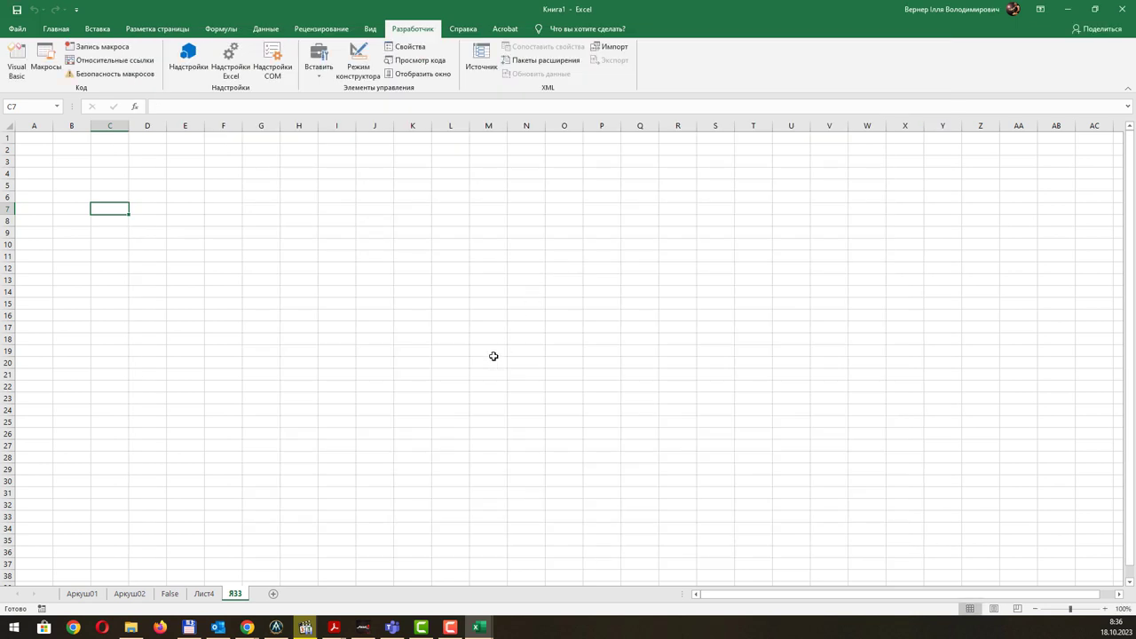
click(16, 60)
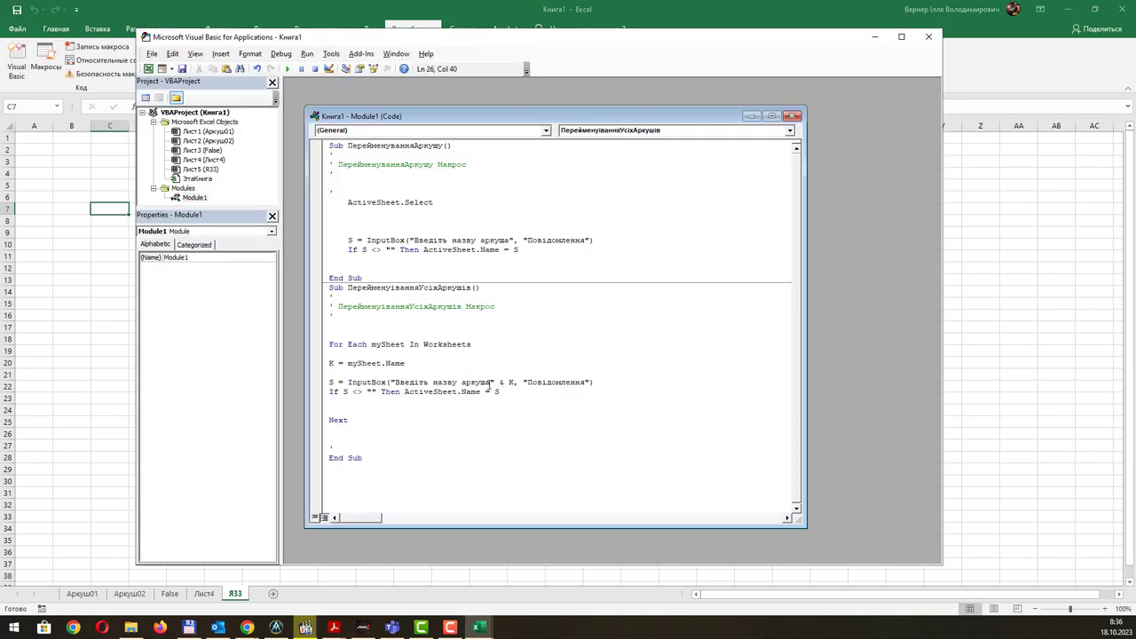
Edit the InputBox prompt to read 'Введіть нову назву для аркуша ' and bring up the macro list.
click(493, 381)
click(429, 382)
text(уjdе)
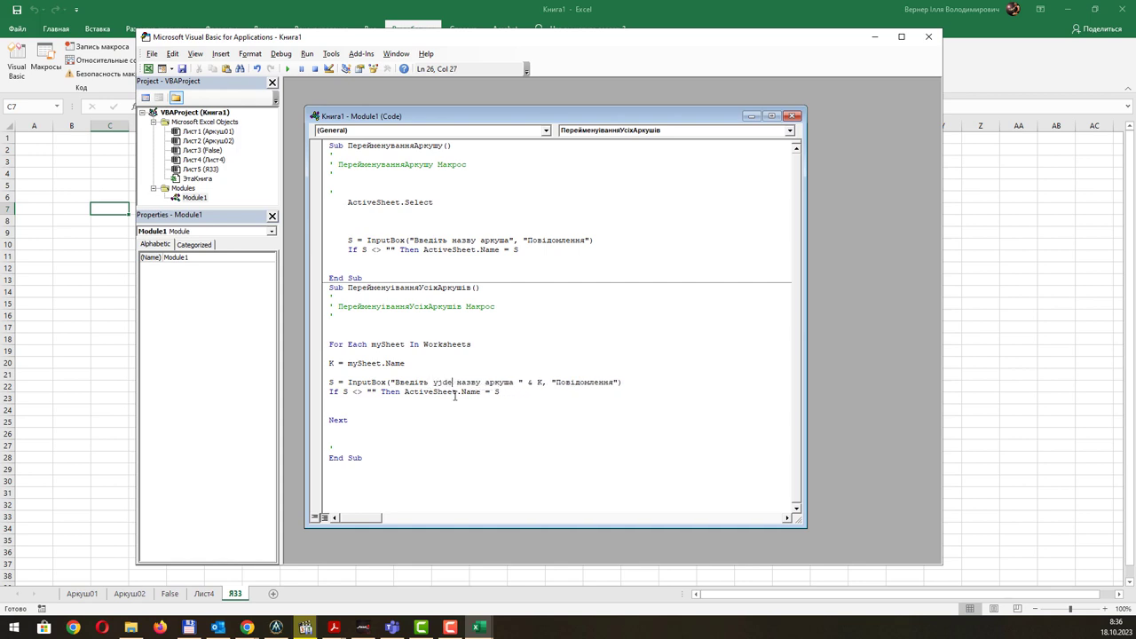
key(BackSpace)
key(BackSpace)
key(BackSpace)
key(BackSpace)
text(но)
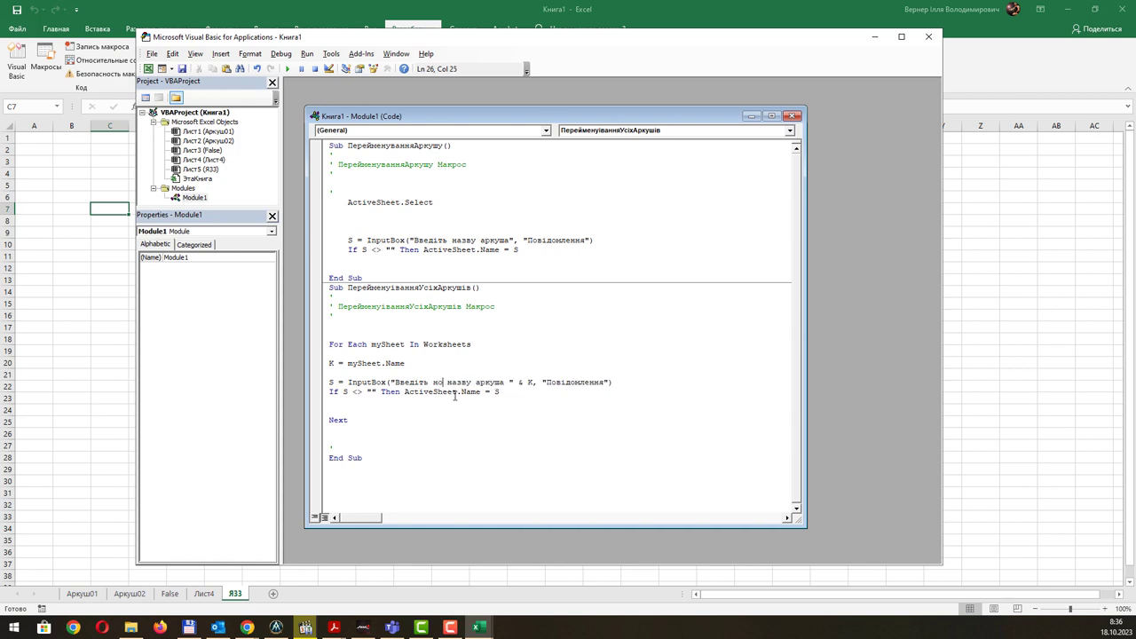
text(ву)
click(485, 382)
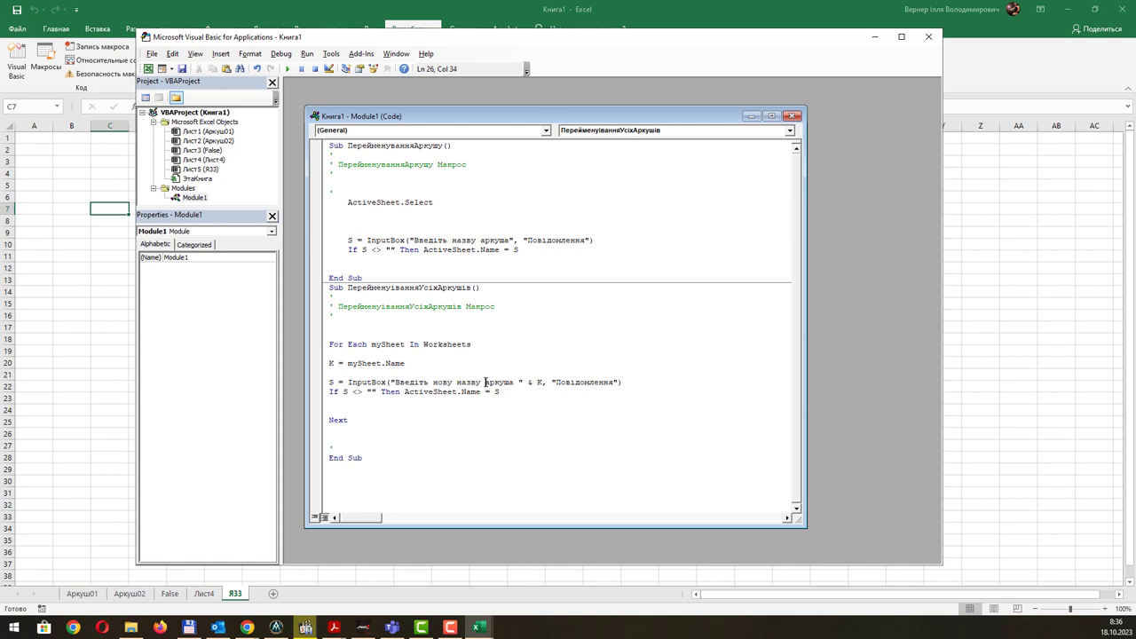
text(для)
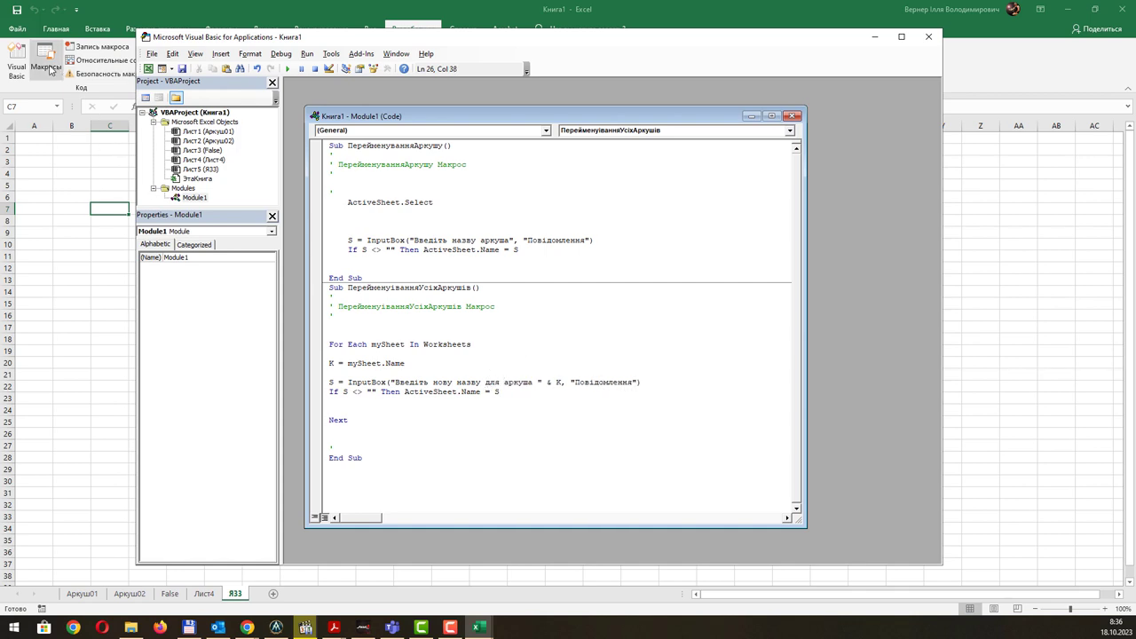
click(49, 71)
Run ПерейменуванняУсіхАркушів, entering Перший then Арко, and cancel the False and Лист4 prompts.
click(334, 281)
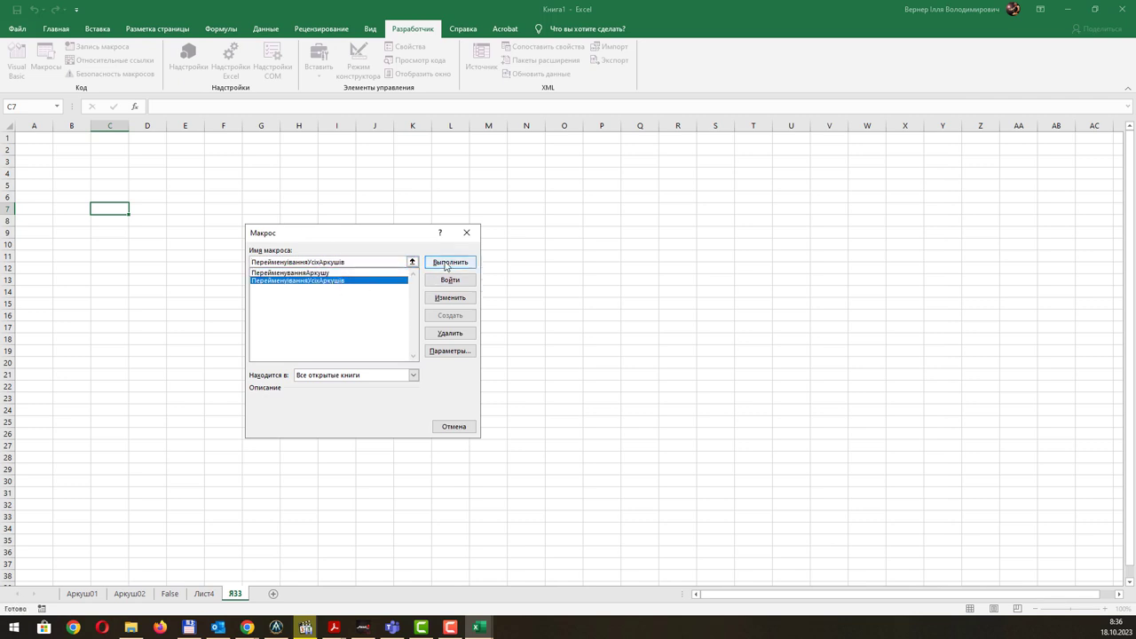
click(446, 265)
drag(568, 180, 536, 274)
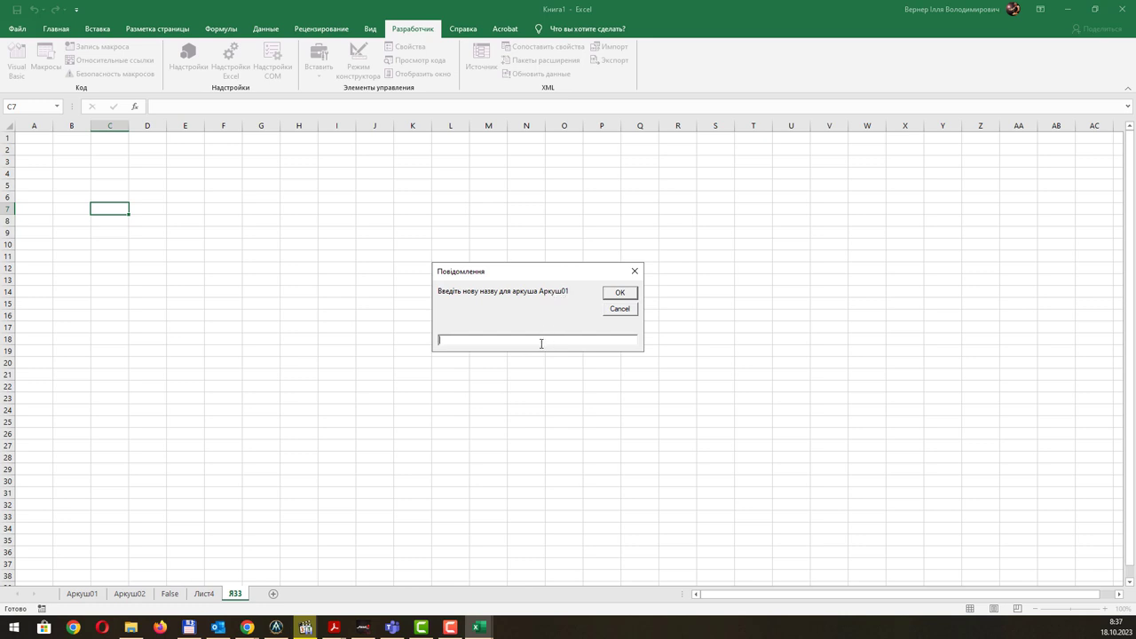
text(П)
text(ерший)
click(621, 292)
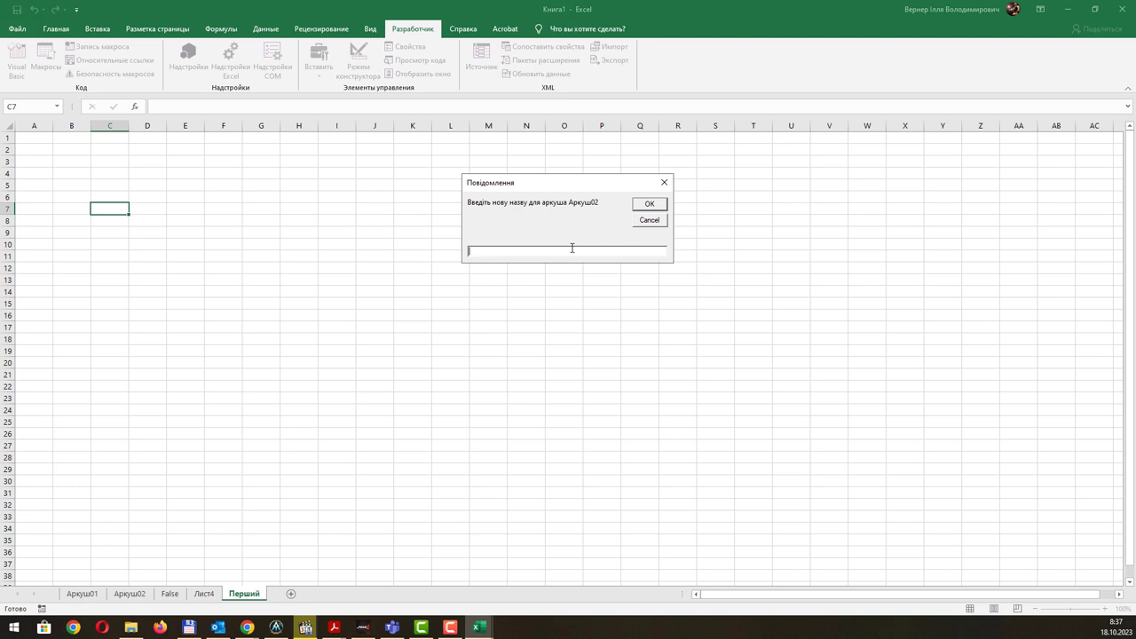
text(Д)
text(рку)
click(653, 206)
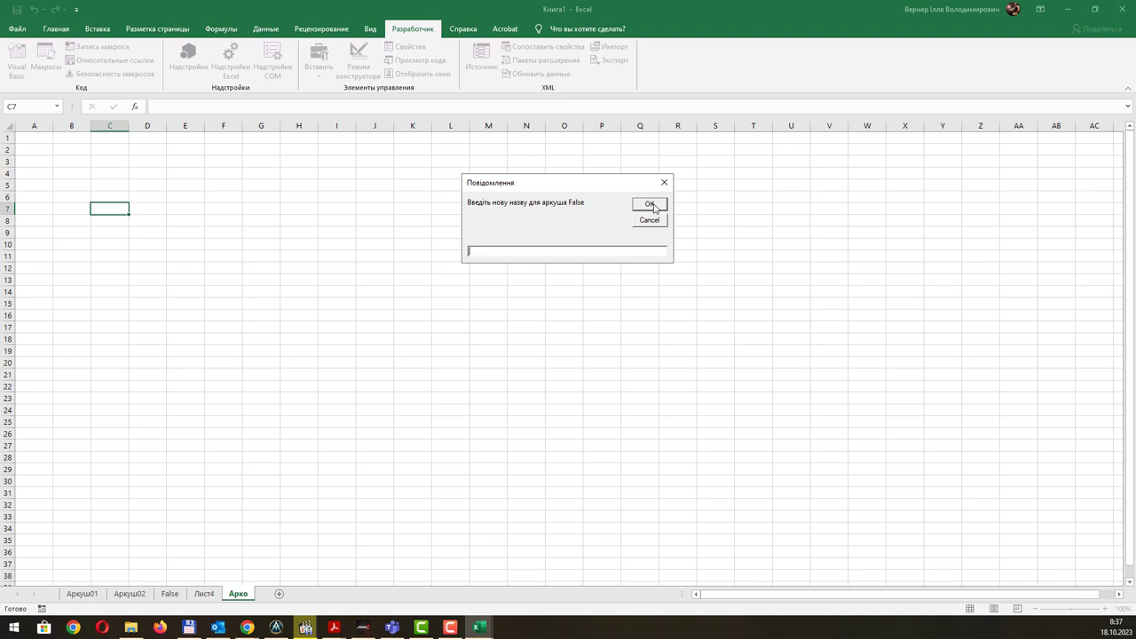
click(648, 221)
click(648, 222)
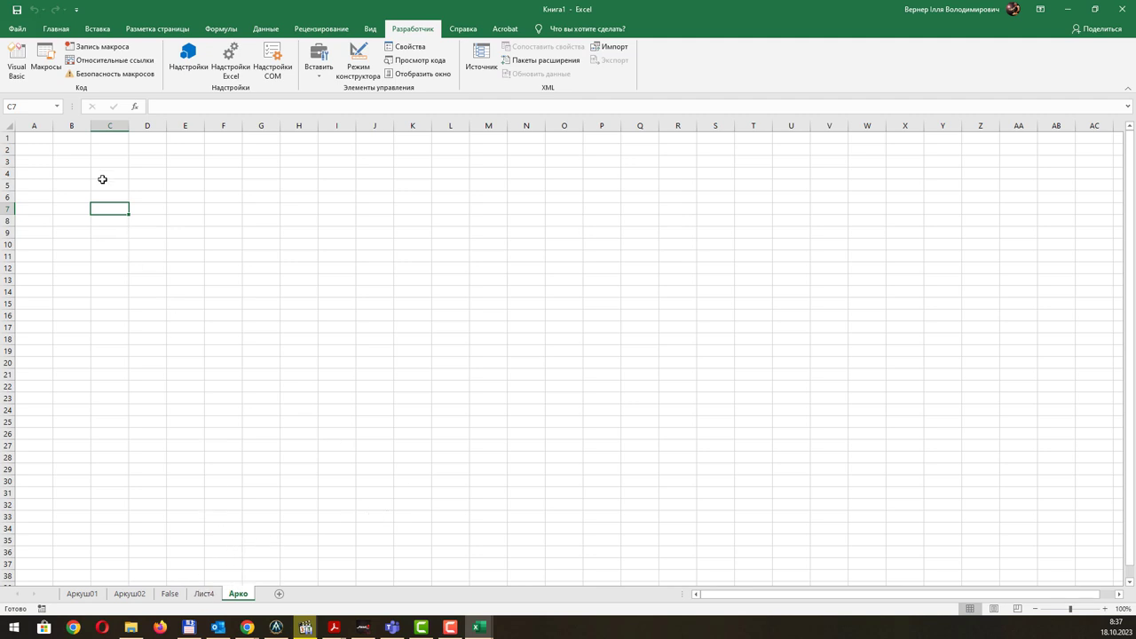
Reopen the Visual Basic editor showing the Module1 rename macro.
click(17, 60)
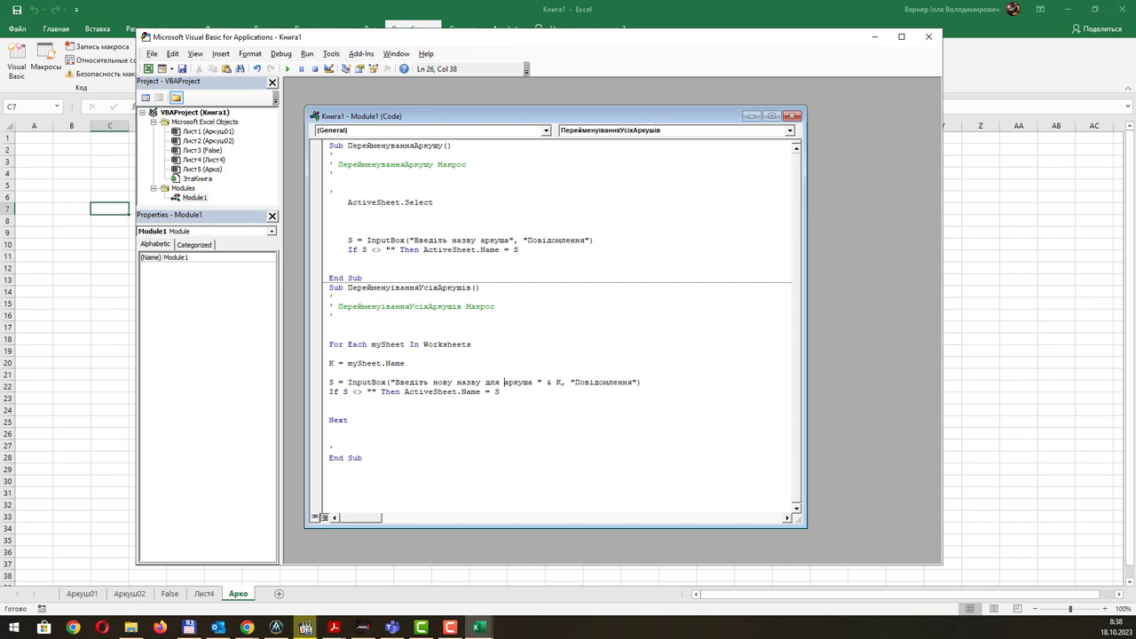
click(334, 627)
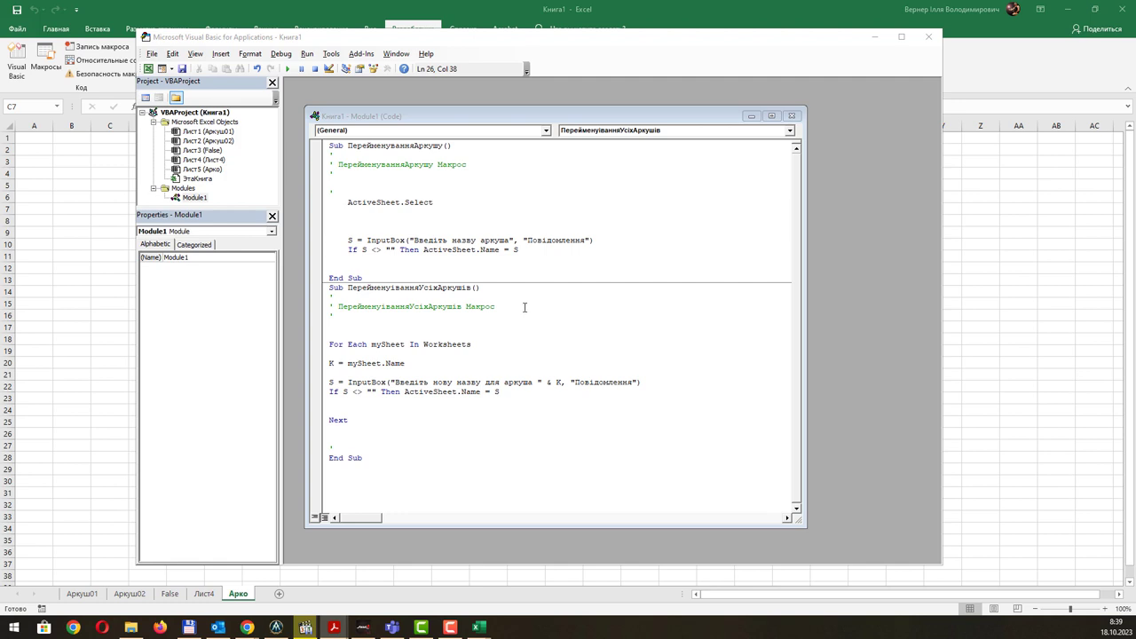
Add the line 'If MsgBox() = vbCancel Then GoTo M' above Next.
click(376, 408)
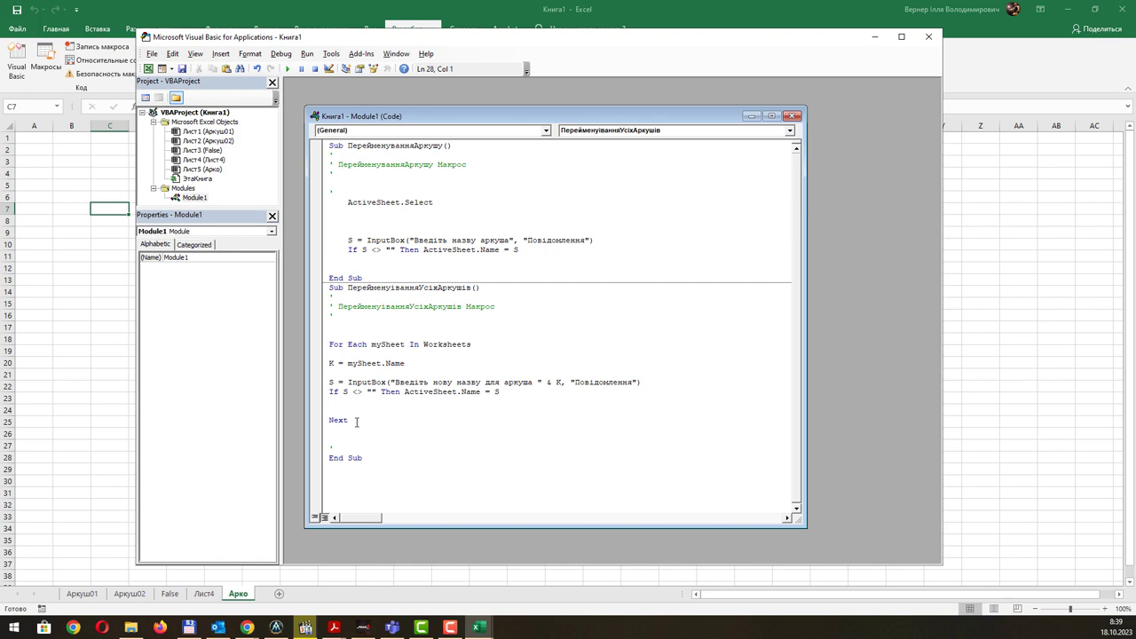
text(If )
text(Ms)
text(gBox)
text(())
text( =)
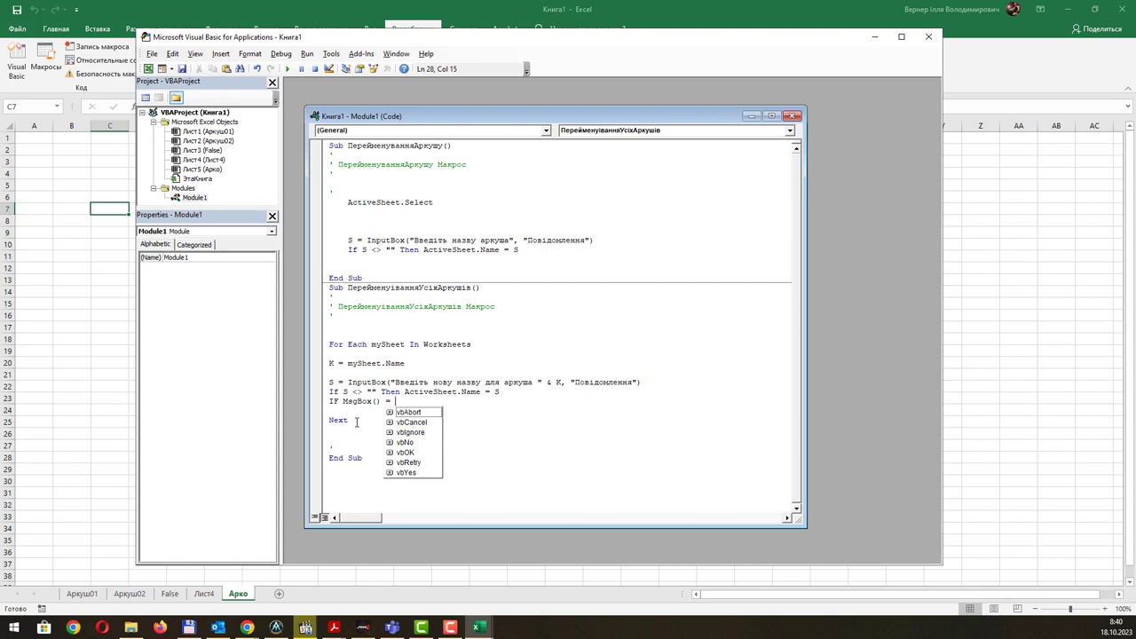
click(414, 425)
double_click(415, 424)
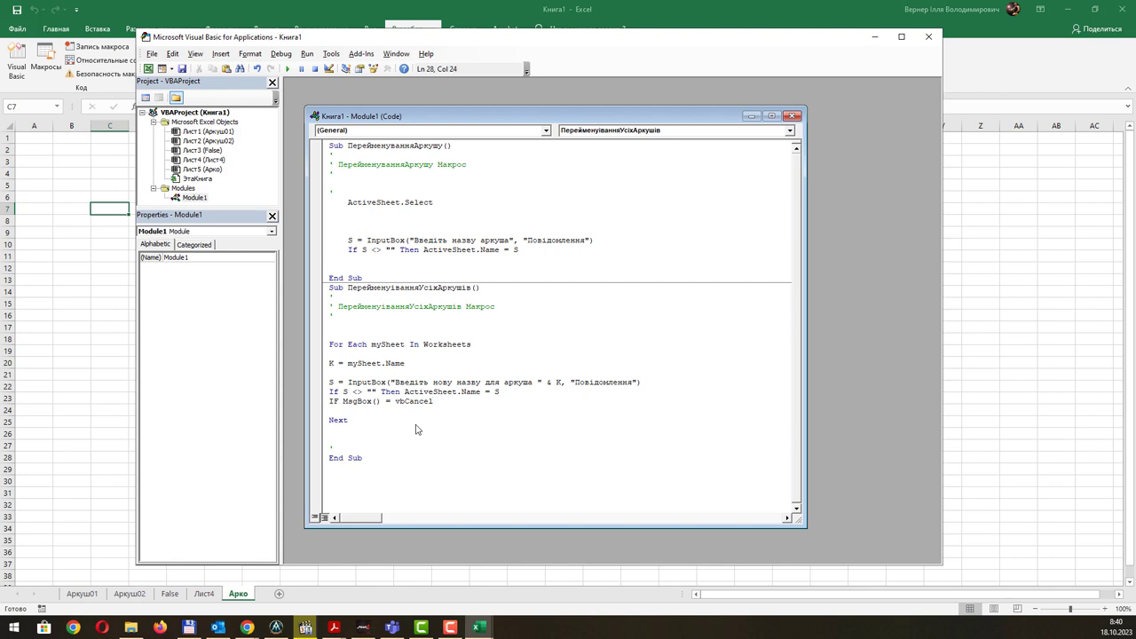
text(Then )
text(Goto)
key(BackSpace)
key(BackSpace)
text(T)
text(o )
text(M)
key(Return)
key(Return)
key(Return)
Add 'M: MsgBox ("Перейменування завершено", vbInformation)' above End Sub.
text(M)
text(:)
text(: )
text(M)
text(sgB)
text(o)
text(x)
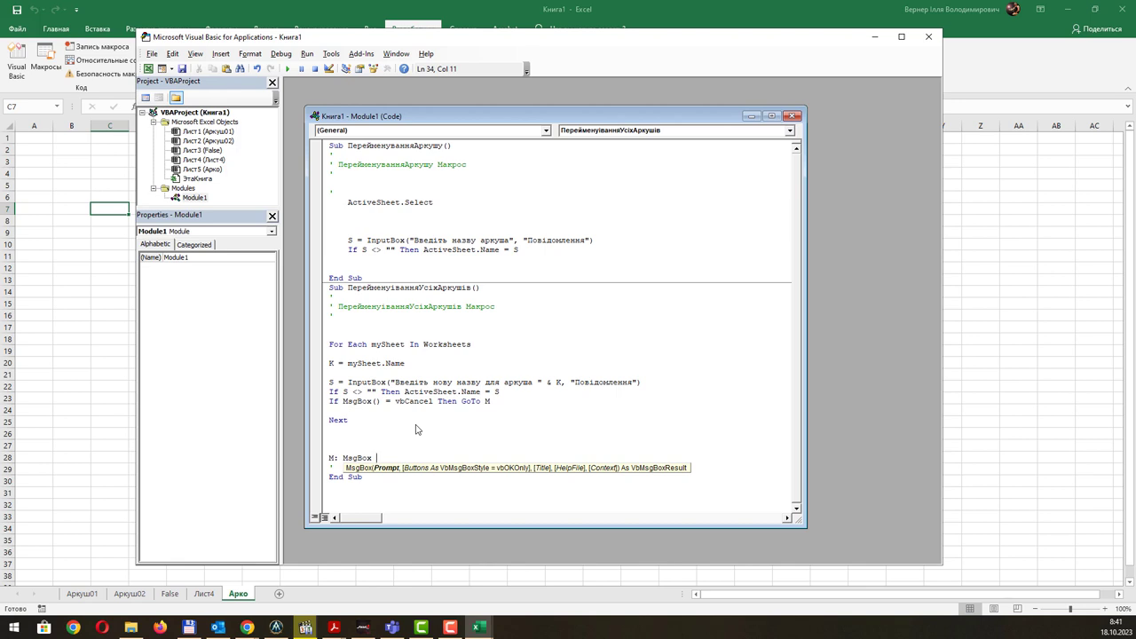
text(())
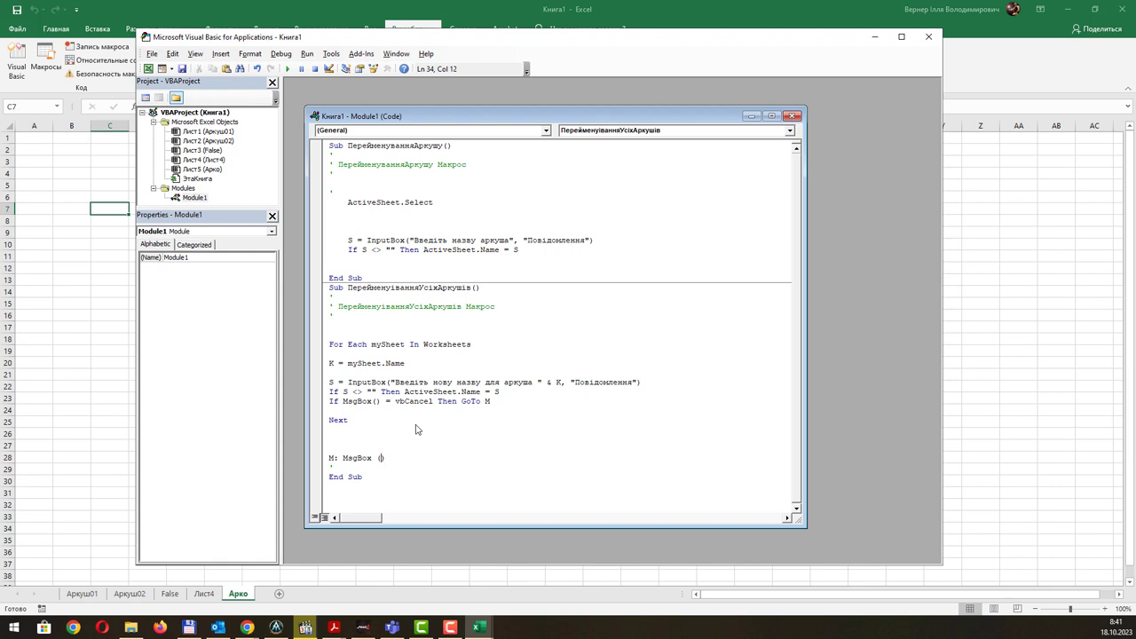
text("")
text(Пер)
text(ейменування з)
text(в)
text(верш)
text(ено)
text(,)
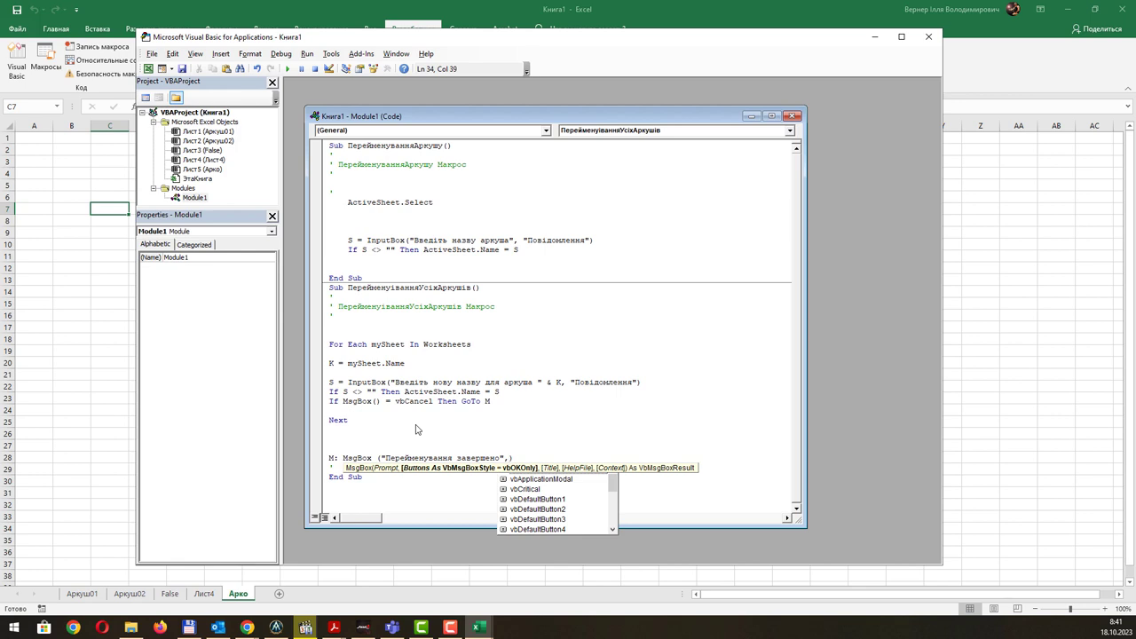
scroll(580, 502, down, 1)
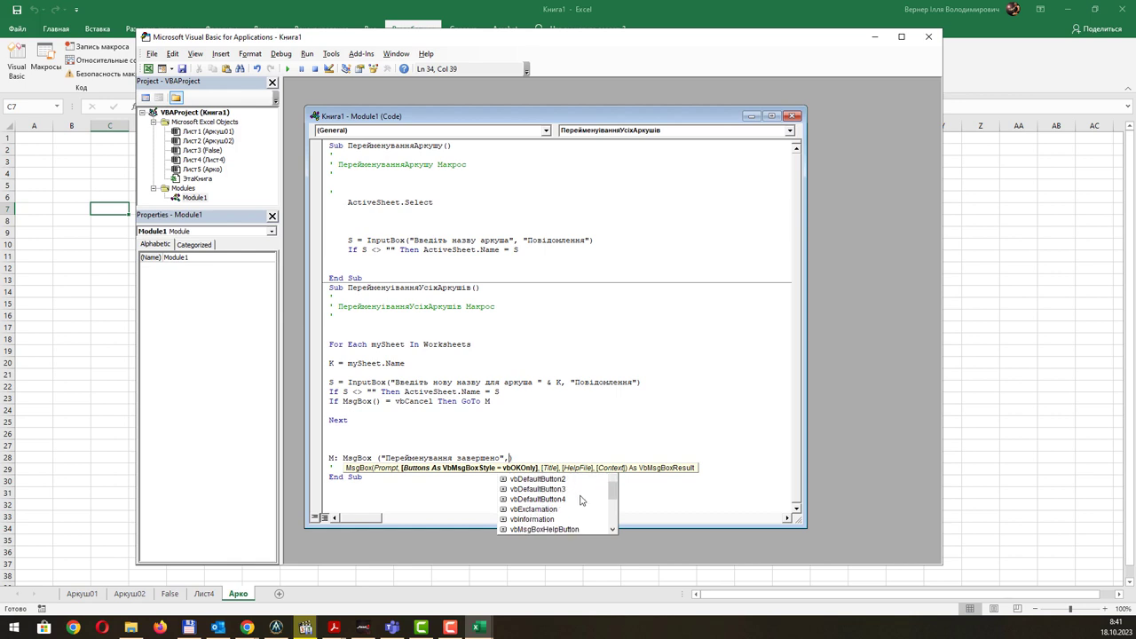
scroll(580, 501, down, 1)
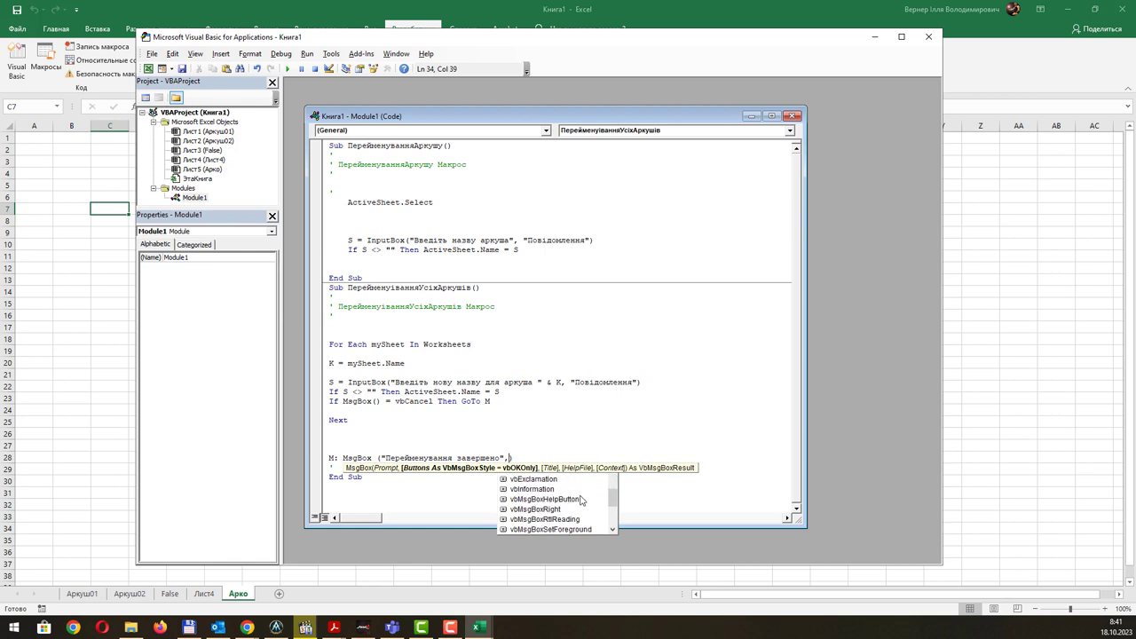
click(549, 489)
double_click(549, 490)
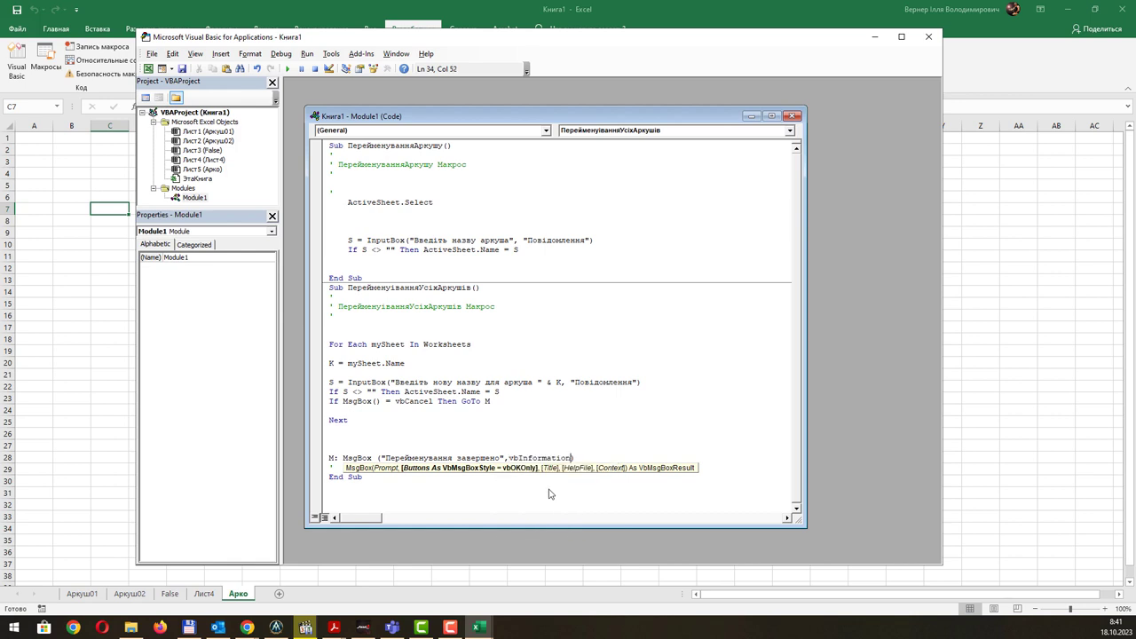
text())
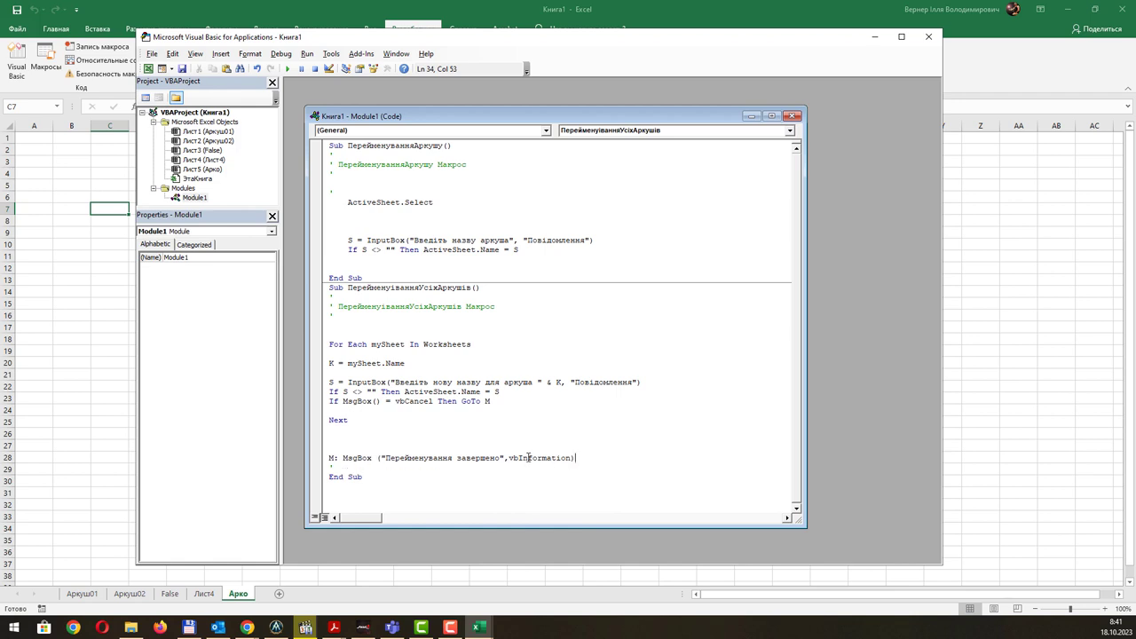
click(528, 445)
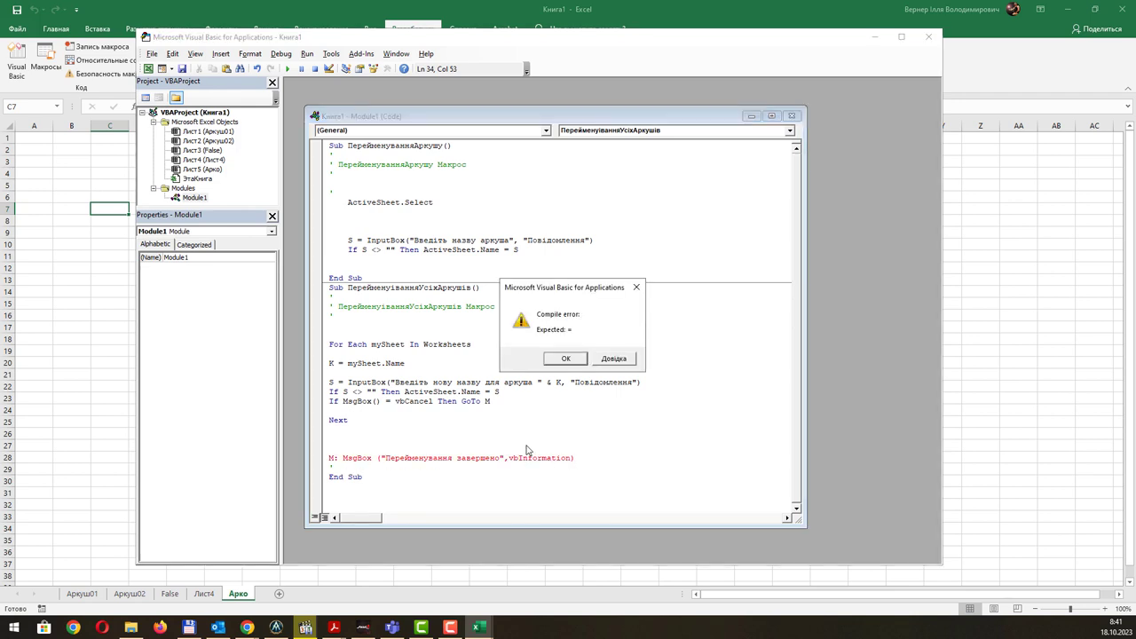
Dismiss the compile error and remove the parentheses around the completion MsgBox arguments.
click(564, 361)
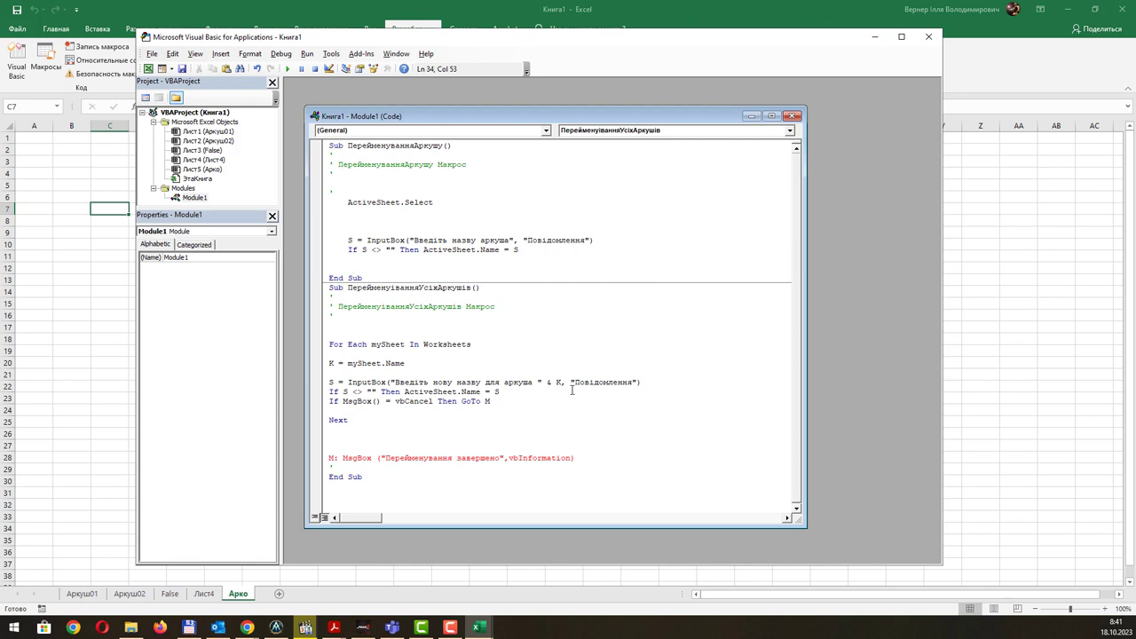
key(Left)
key(Left)
key(Left)
key(Left)
key(BackSpace)
key(End)
key(BackSpace)
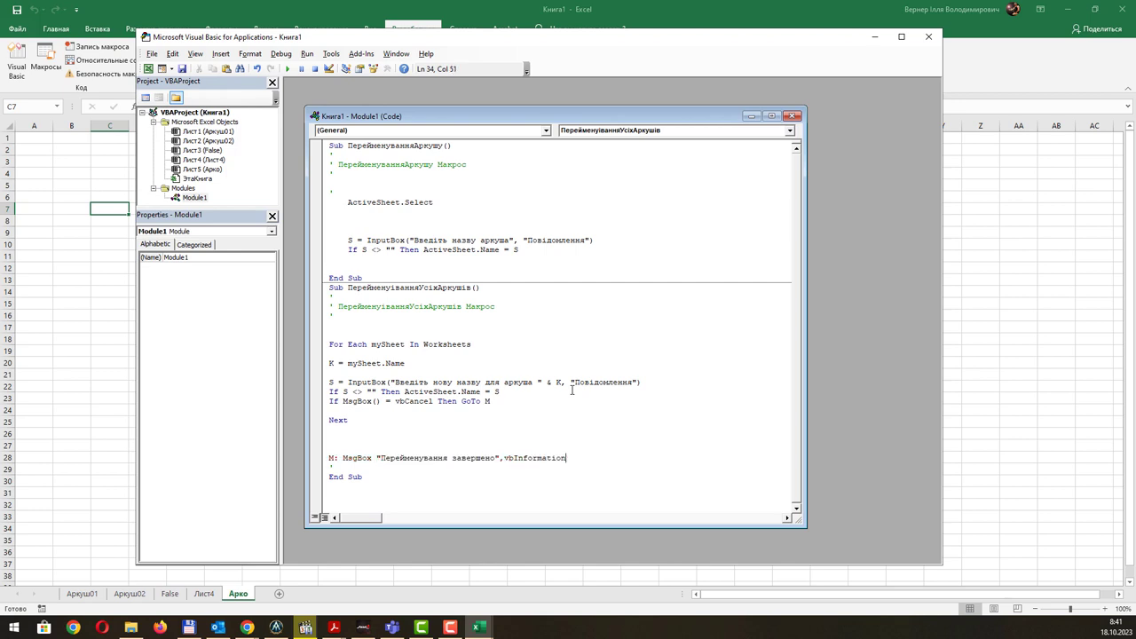
key(Up)
click(375, 401)
Make the cancel check call MsgBox("", vbOKCancel) so it shows OK and Cancel buttons.
text("")
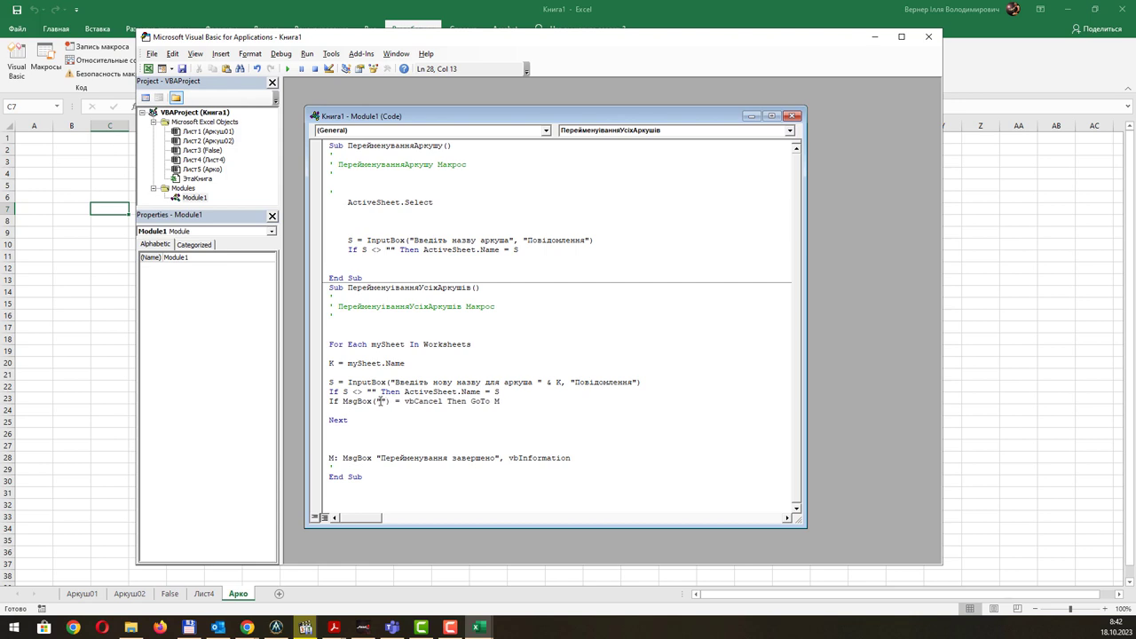
text(,)
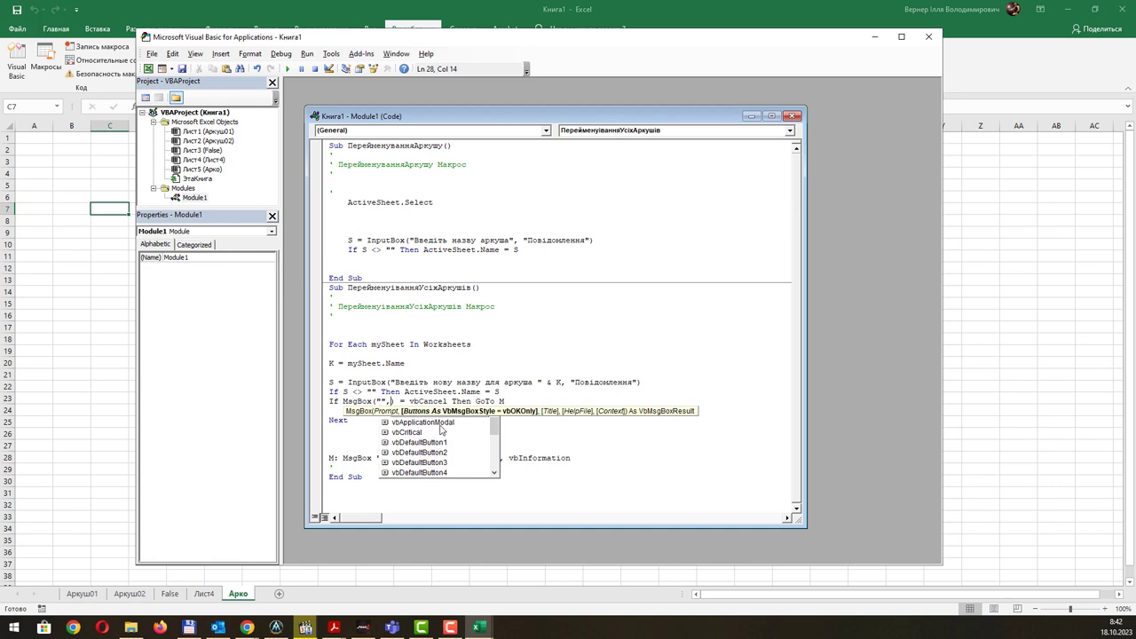
scroll(446, 432, down, 1)
scroll(460, 445, down, 1)
scroll(460, 446, down, 1)
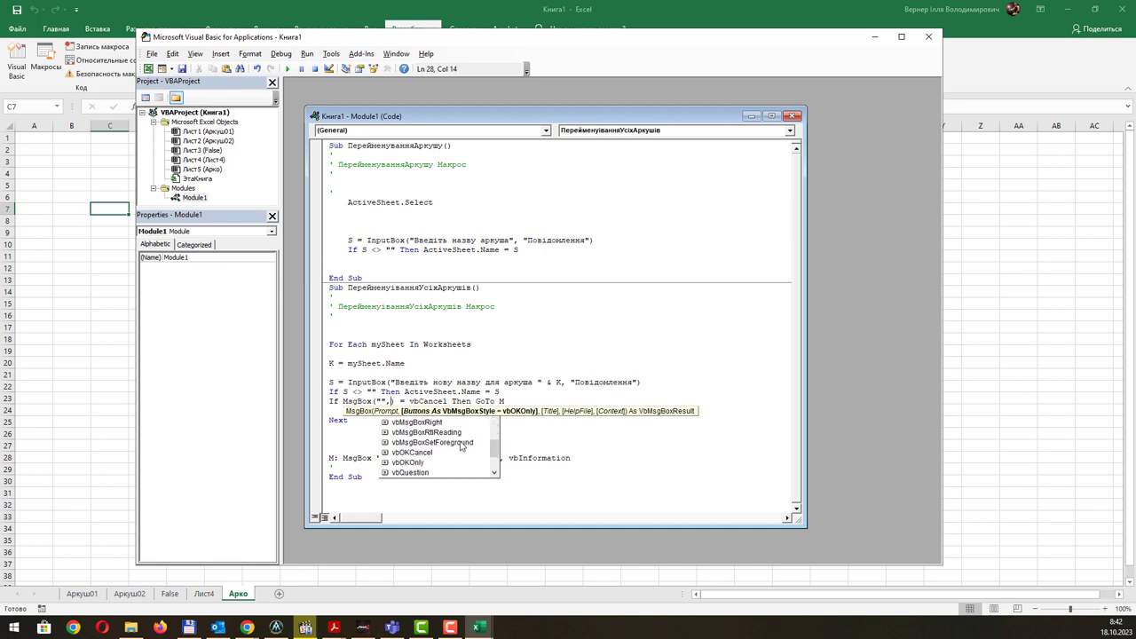
click(417, 454)
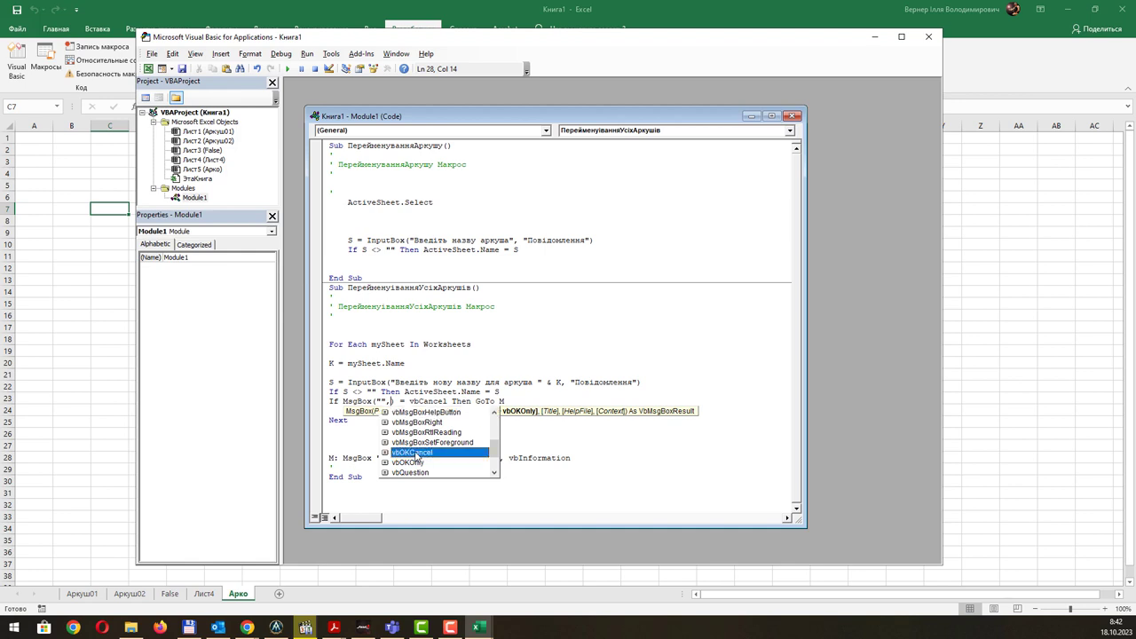
double_click(447, 452)
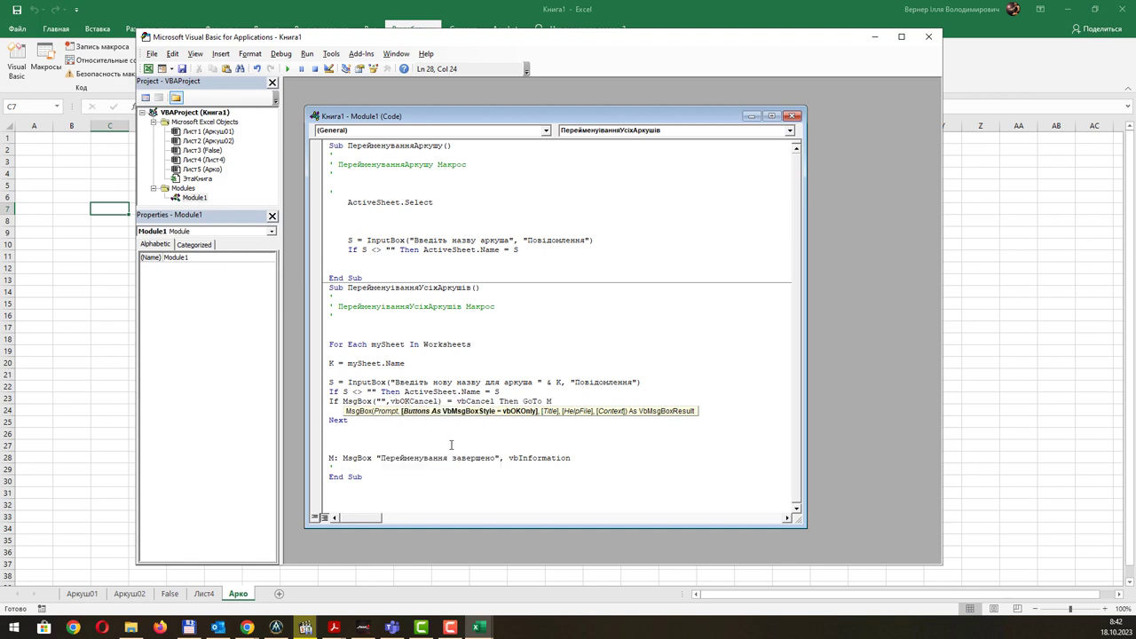
click(479, 391)
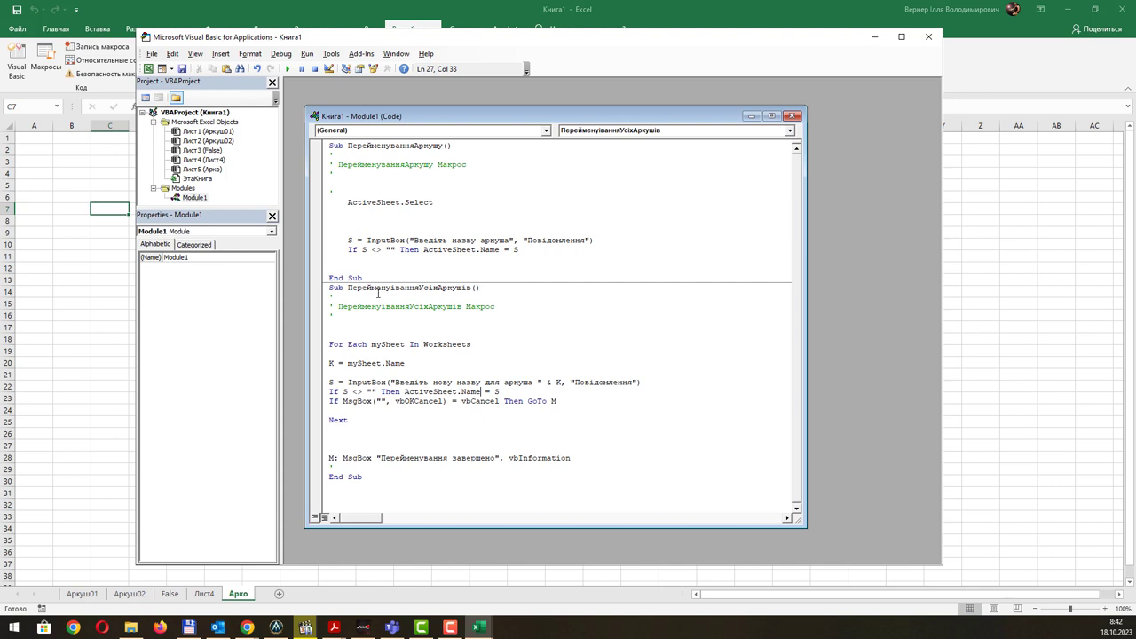
Test-run ПерейменуіванняУсіхАркушів, skipping Аркуш01 and Аркуш02, stopping, and dismissing the completion message.
click(45, 68)
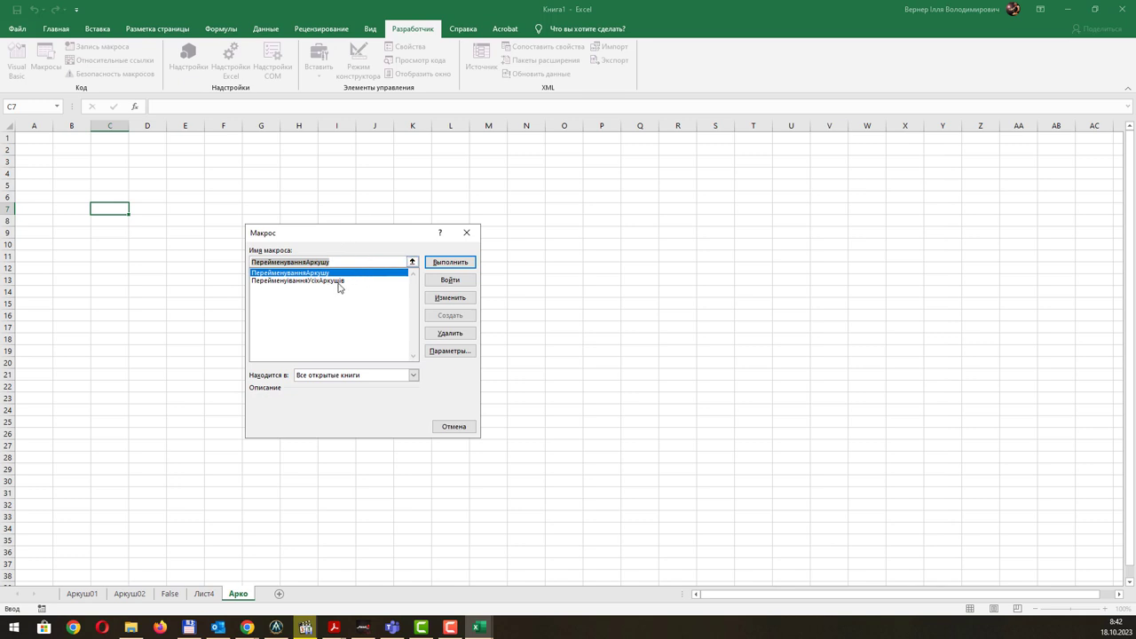
click(338, 280)
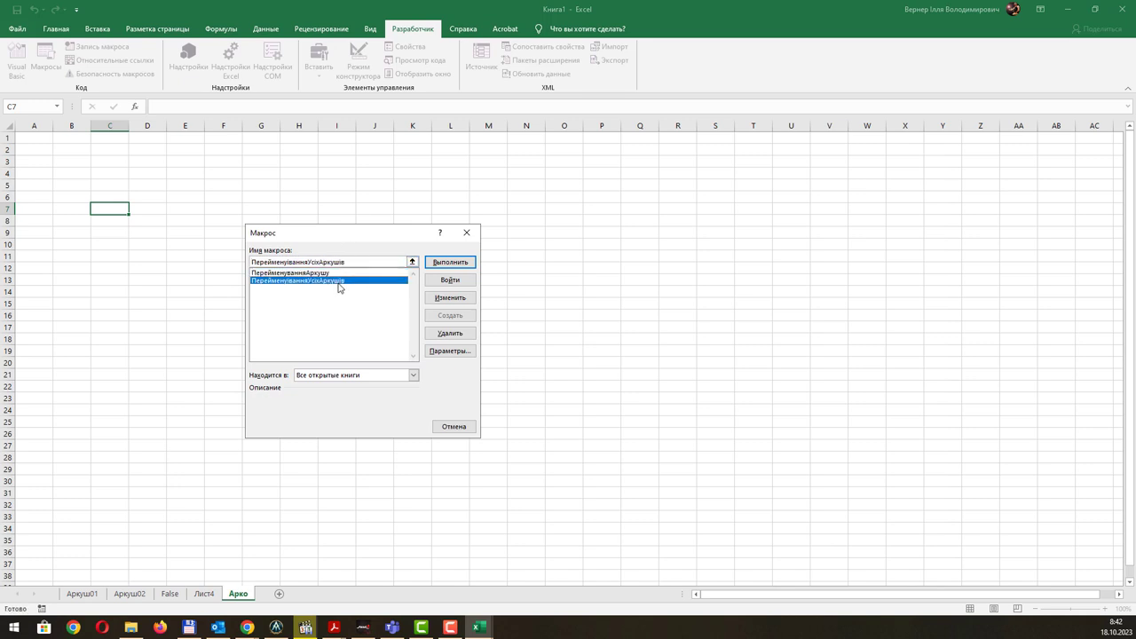
click(450, 264)
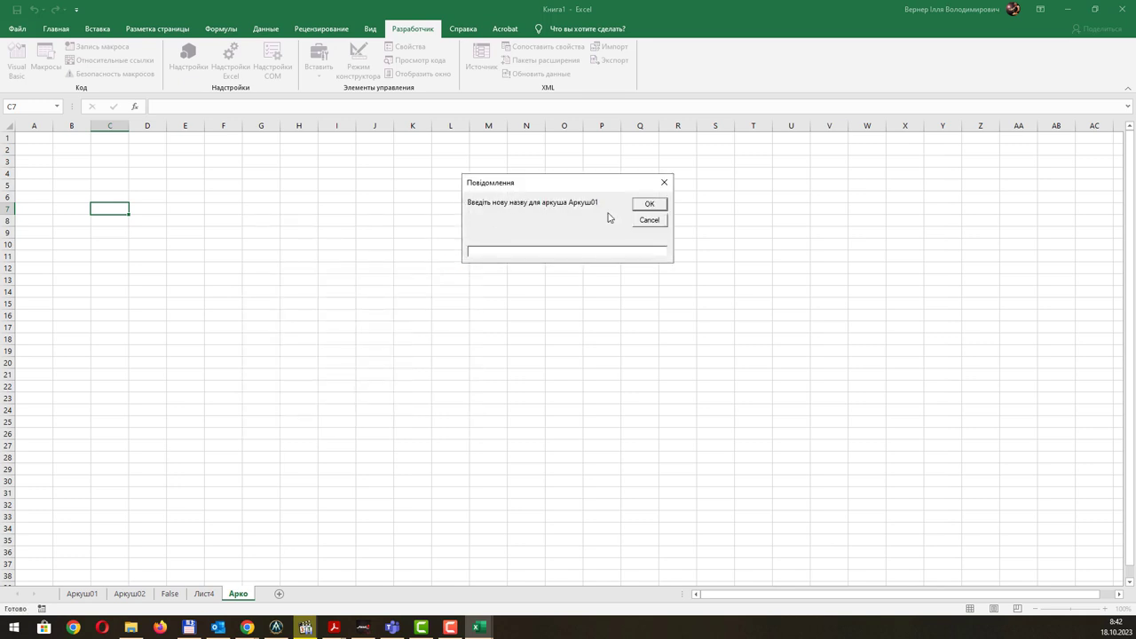
click(645, 222)
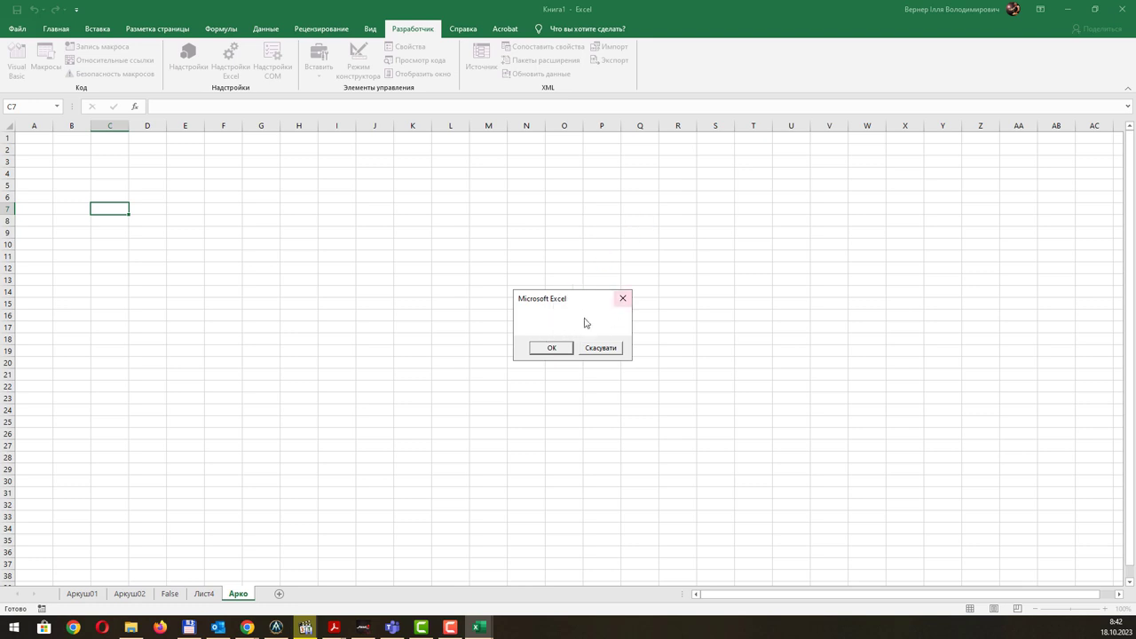
click(551, 347)
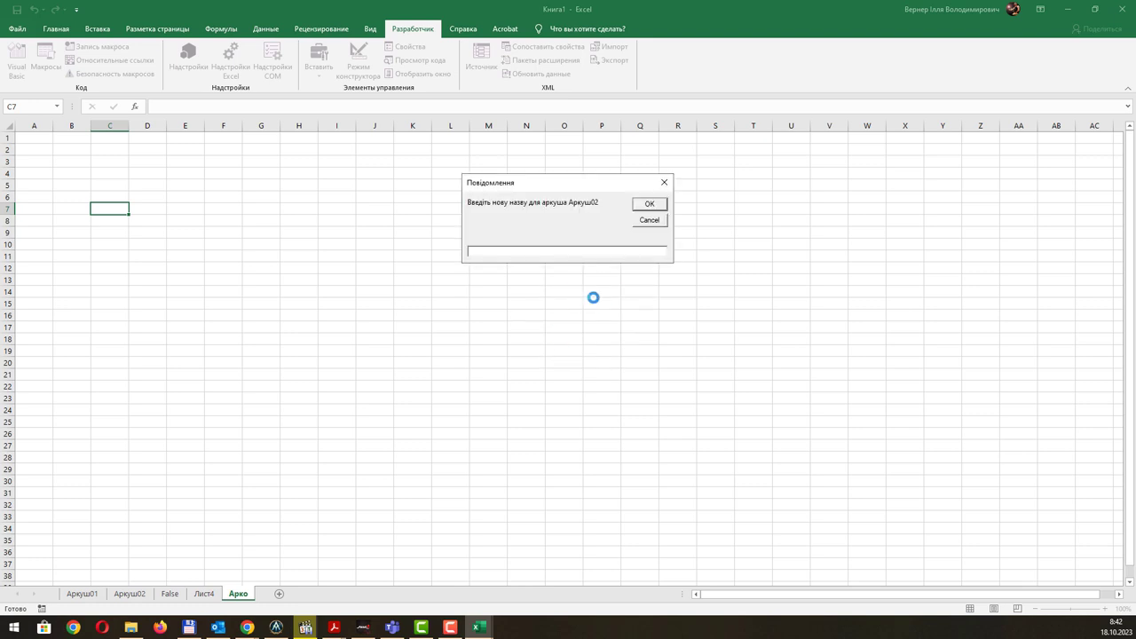
click(647, 226)
click(611, 344)
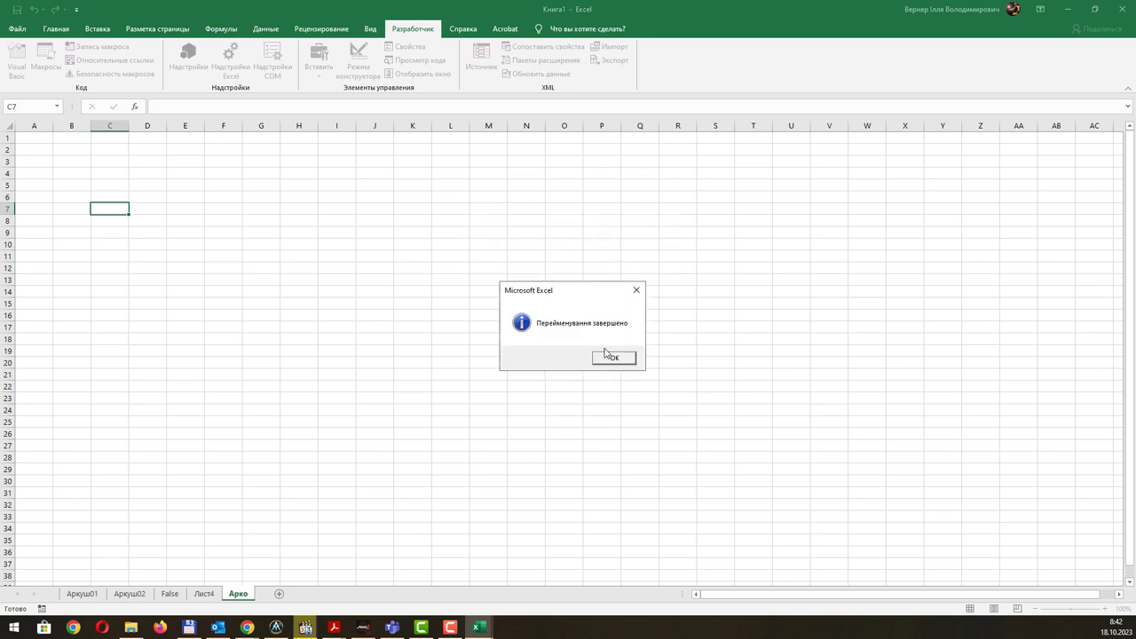
click(612, 359)
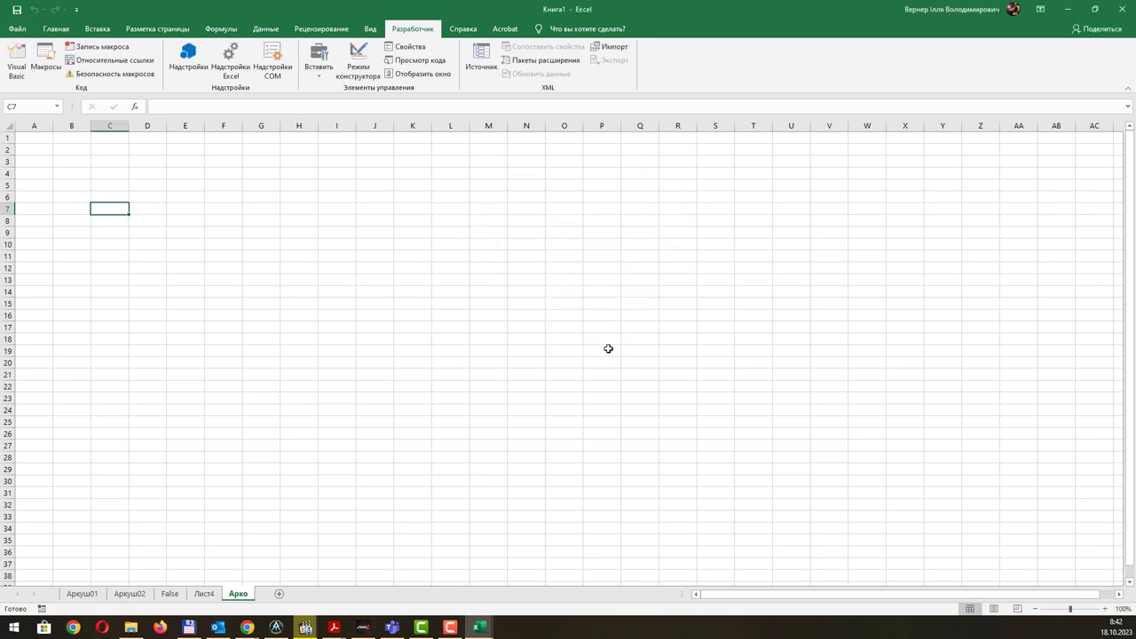
click(39, 67)
key(Escape)
Type 'Чи потрібно перейменовувати решту аркушів' as the OK/Cancel MsgBox question.
click(17, 67)
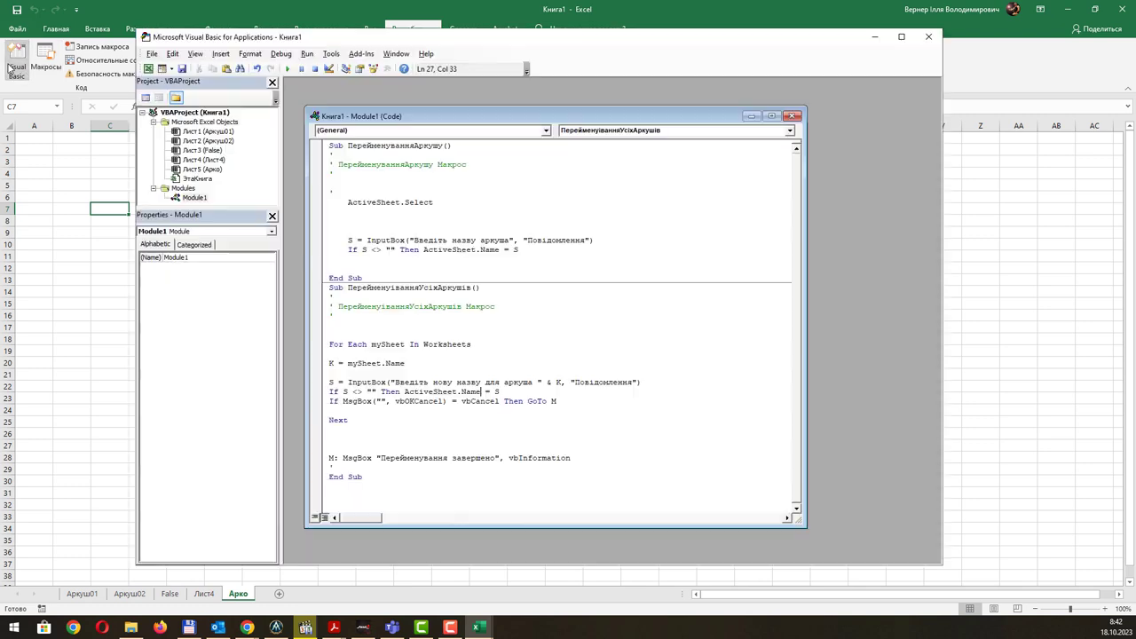
click(393, 423)
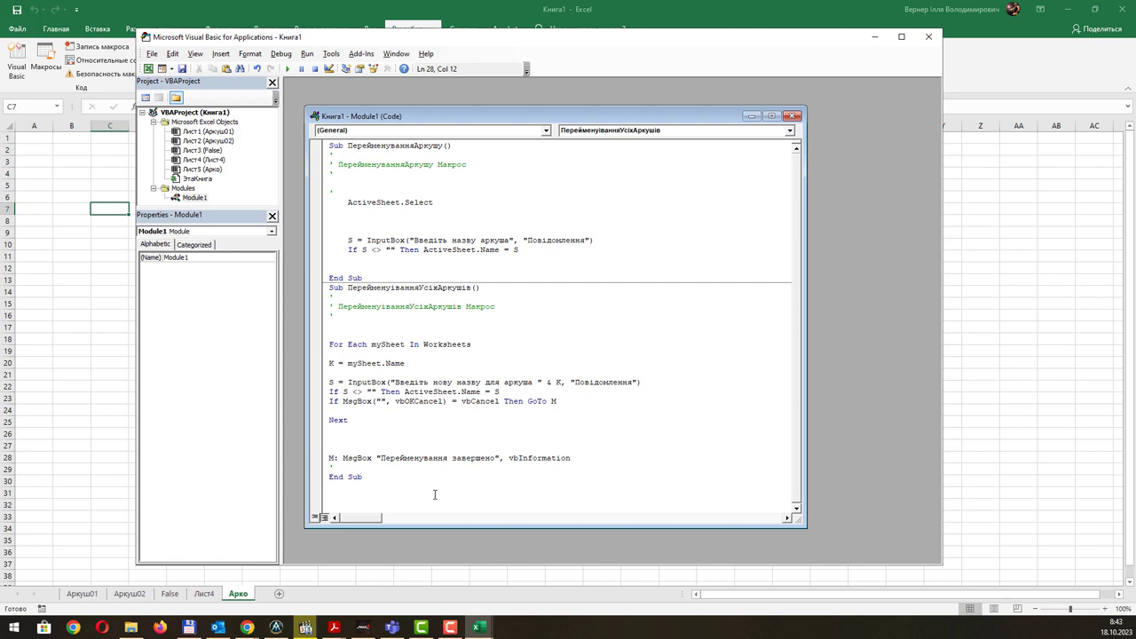
text(Чи пот)
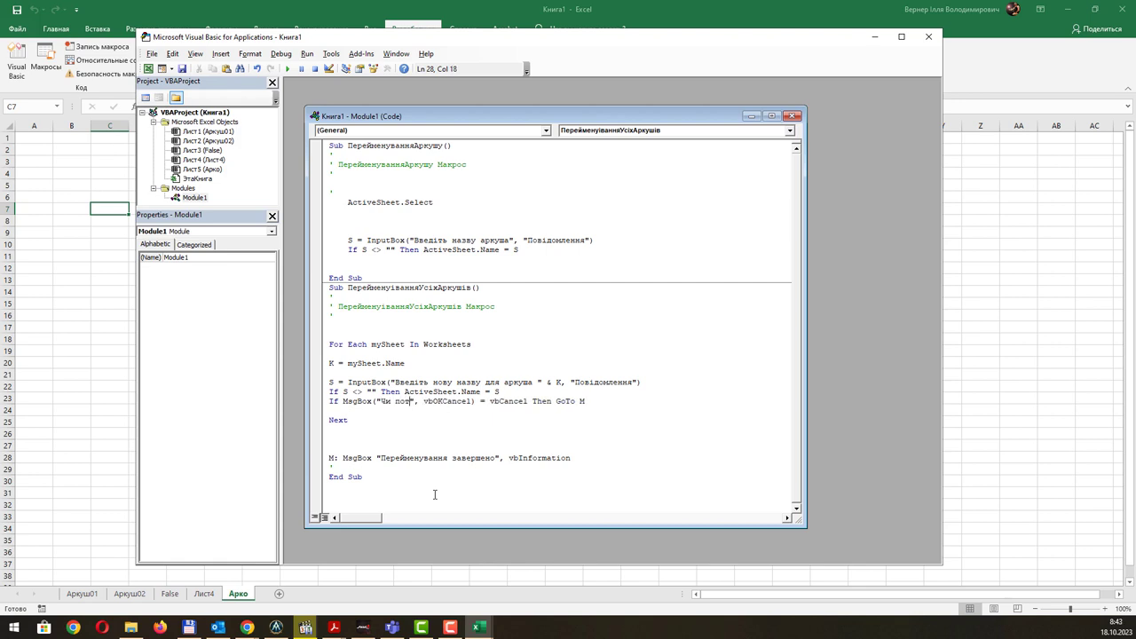
text(рібно)
text( пе)
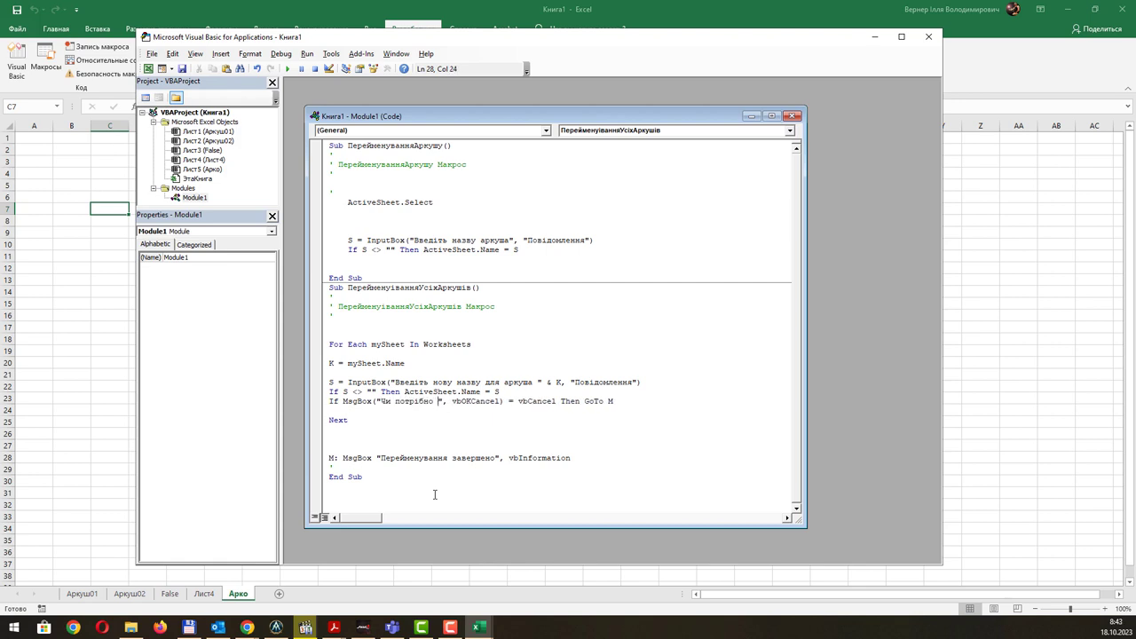
text(рейменов)
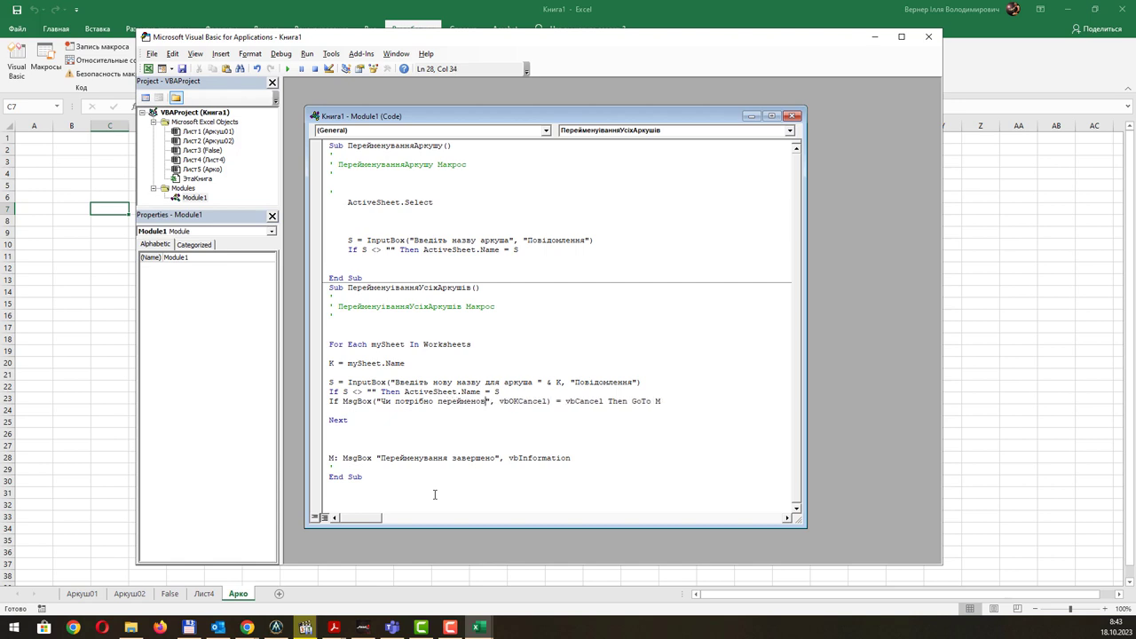
text(увати)
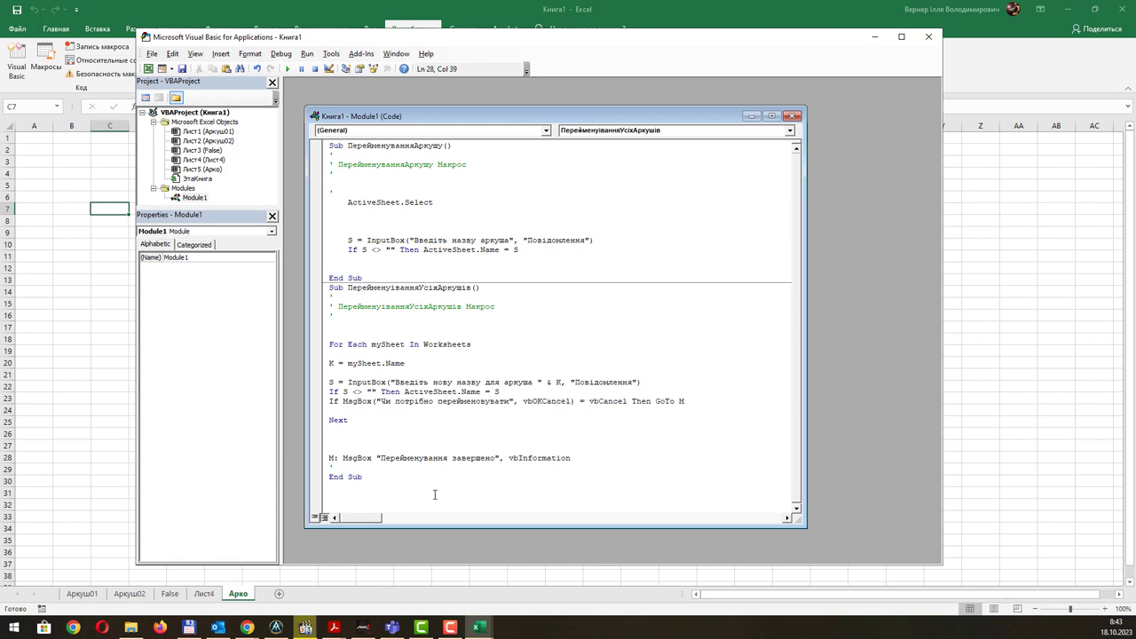
text( решту)
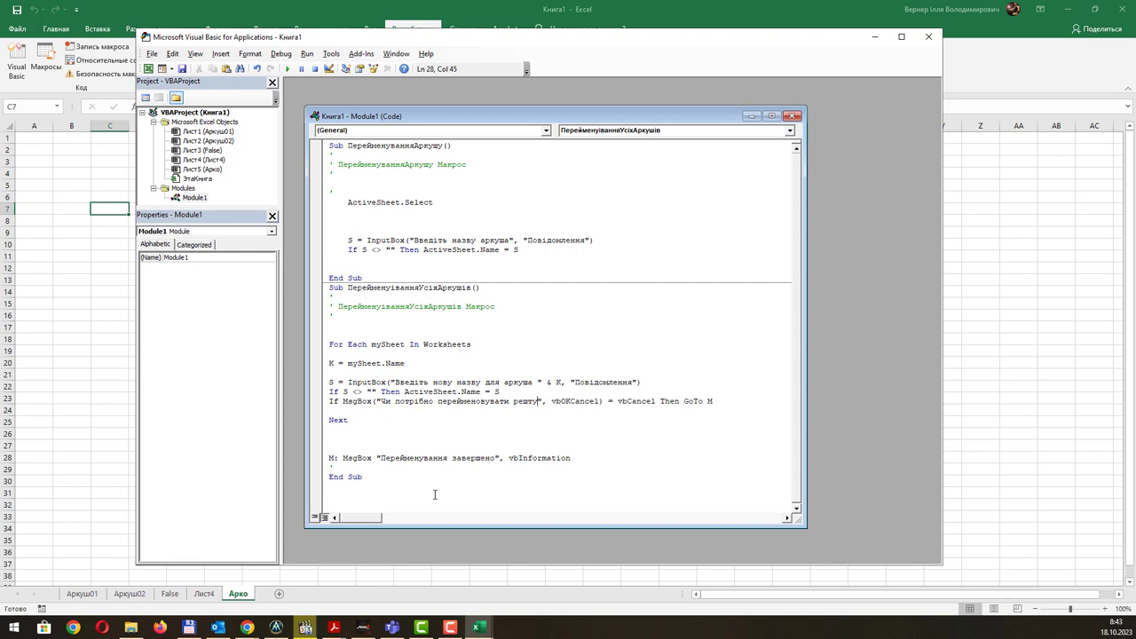
text( аркушів)
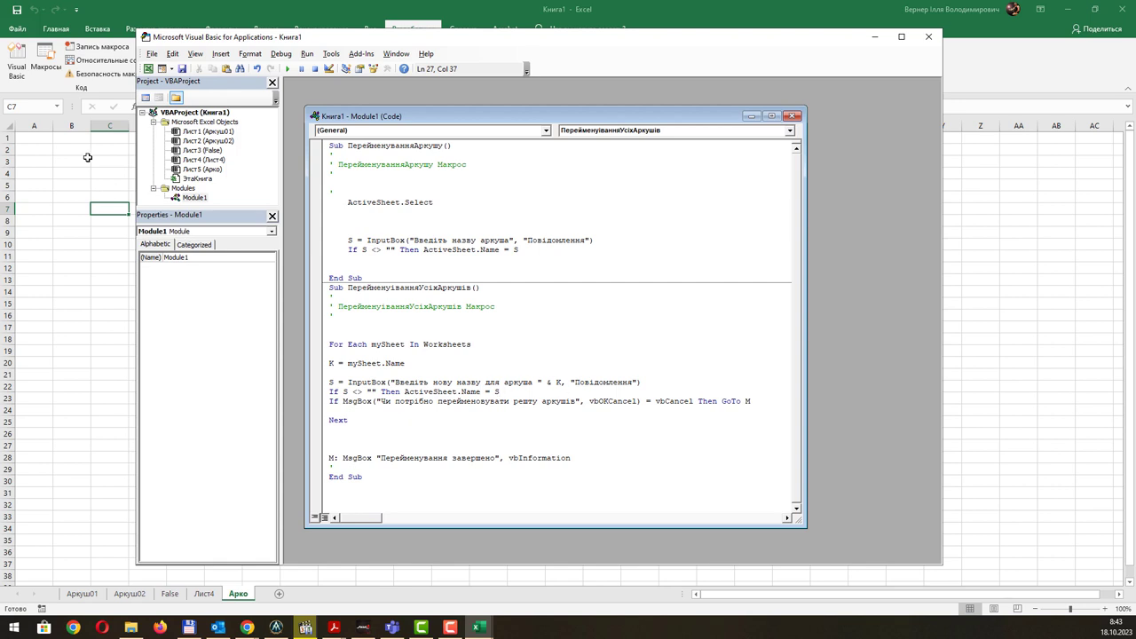
Run ПерейменуіванняУсіхАркушів and rename the first sheet to АркушПерший.
click(46, 68)
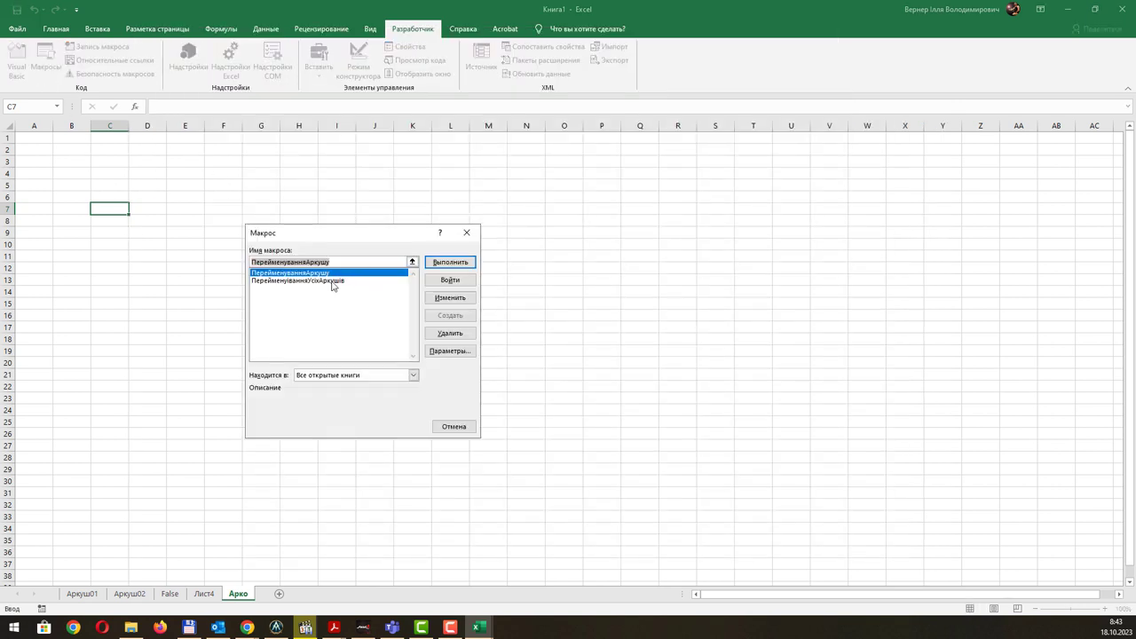
click(332, 280)
click(450, 262)
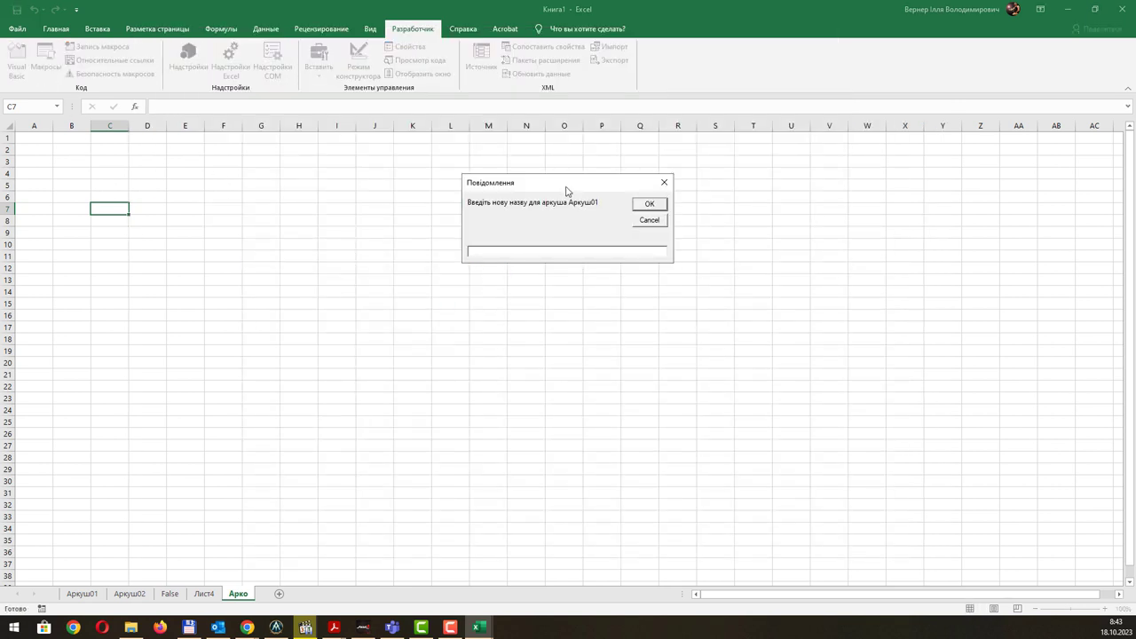
drag(566, 191, 518, 267)
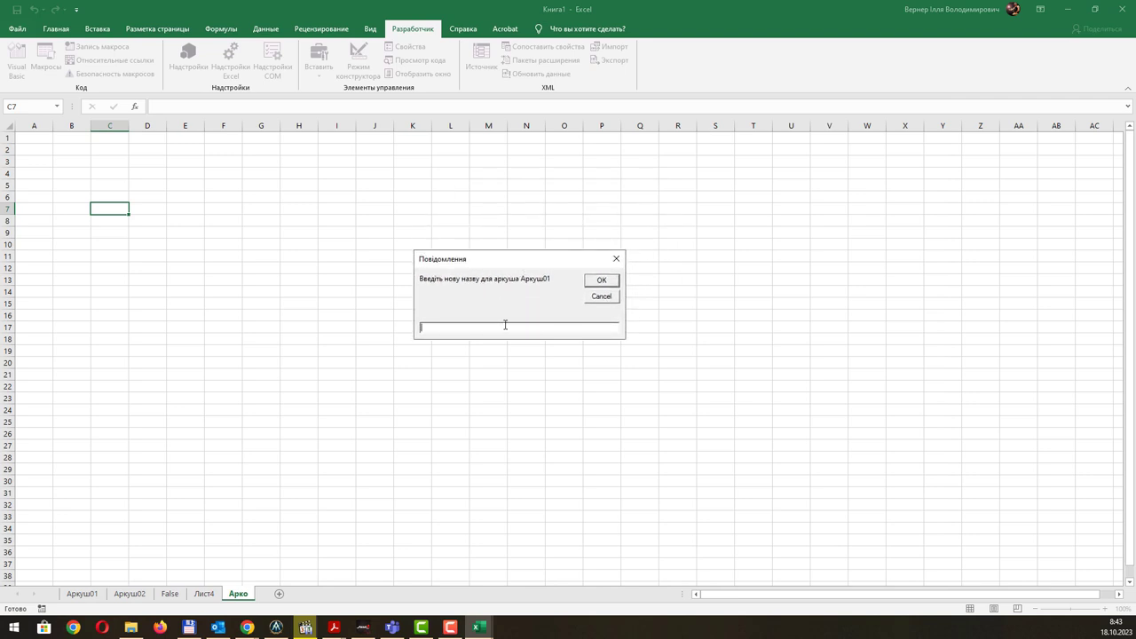
text(Арк)
text(ушПерши)
key(BackSpace)
key(BackSpace)
text(й)
click(613, 280)
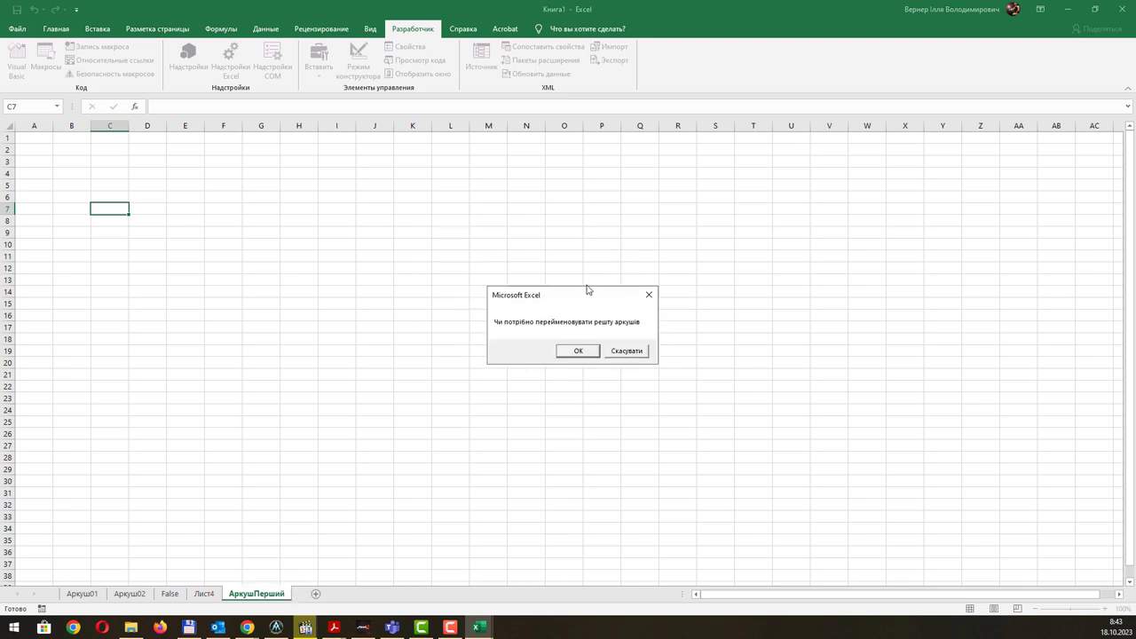
Continue to rename Аркуш02 to АркушДругий, then cancel the rest and close the finished message.
drag(588, 299, 576, 256)
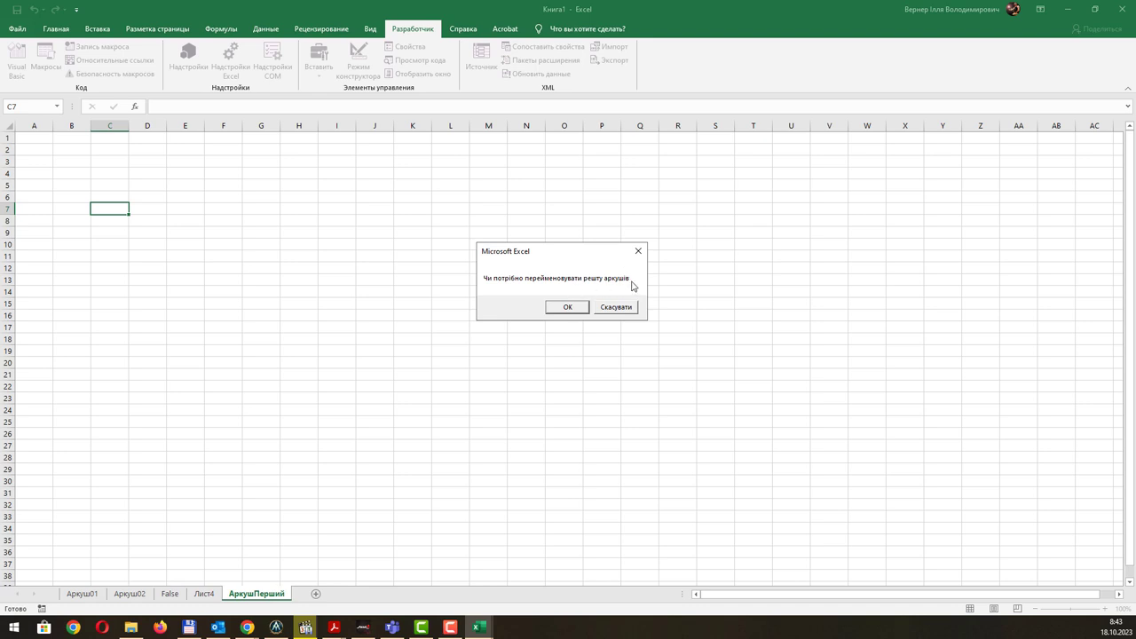
click(566, 307)
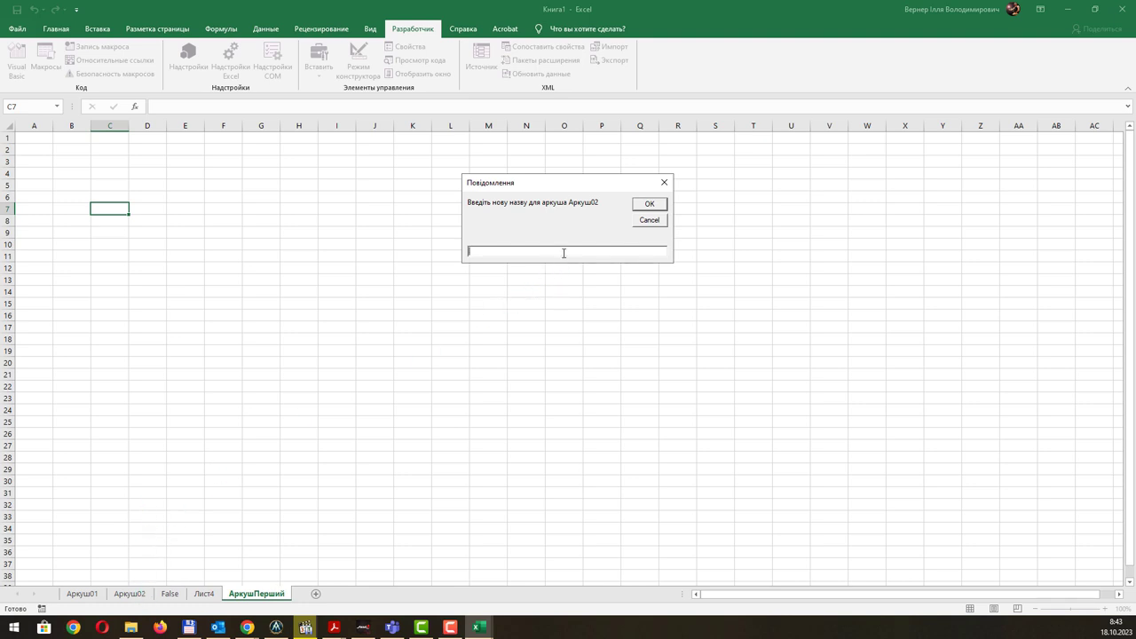
text(Аркуш)
text(Другий)
click(649, 205)
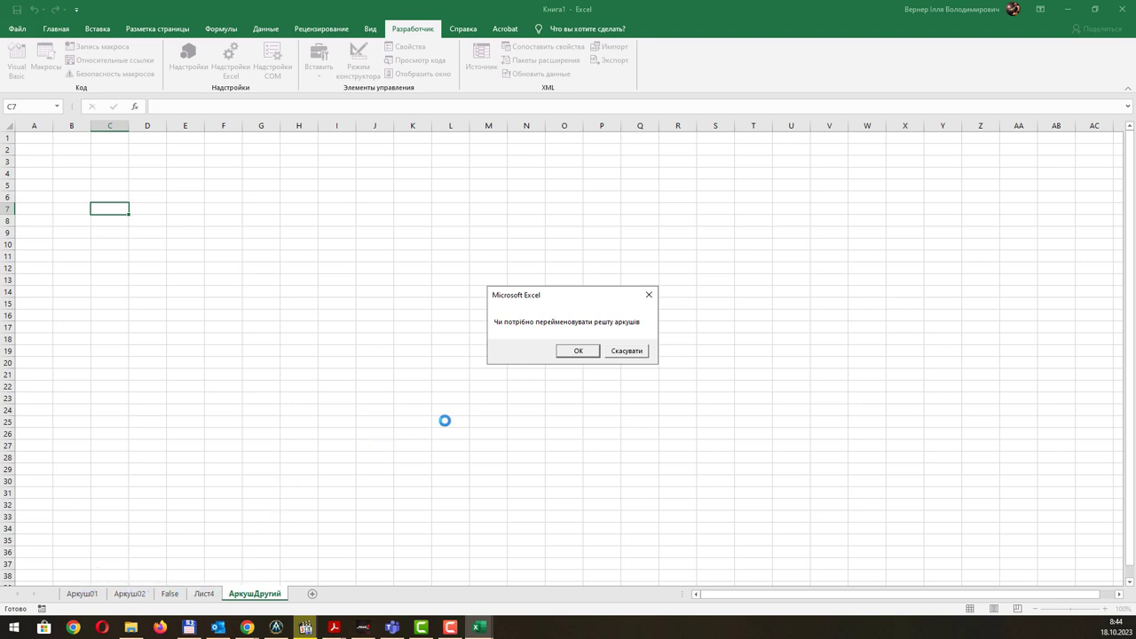
drag(587, 293, 587, 280)
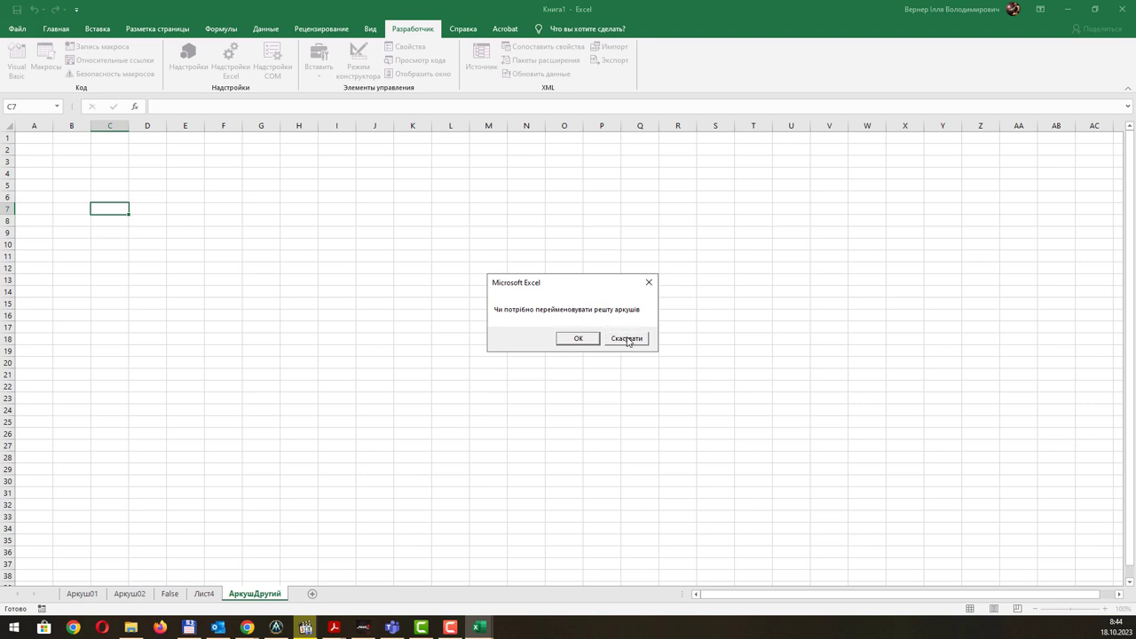
click(628, 339)
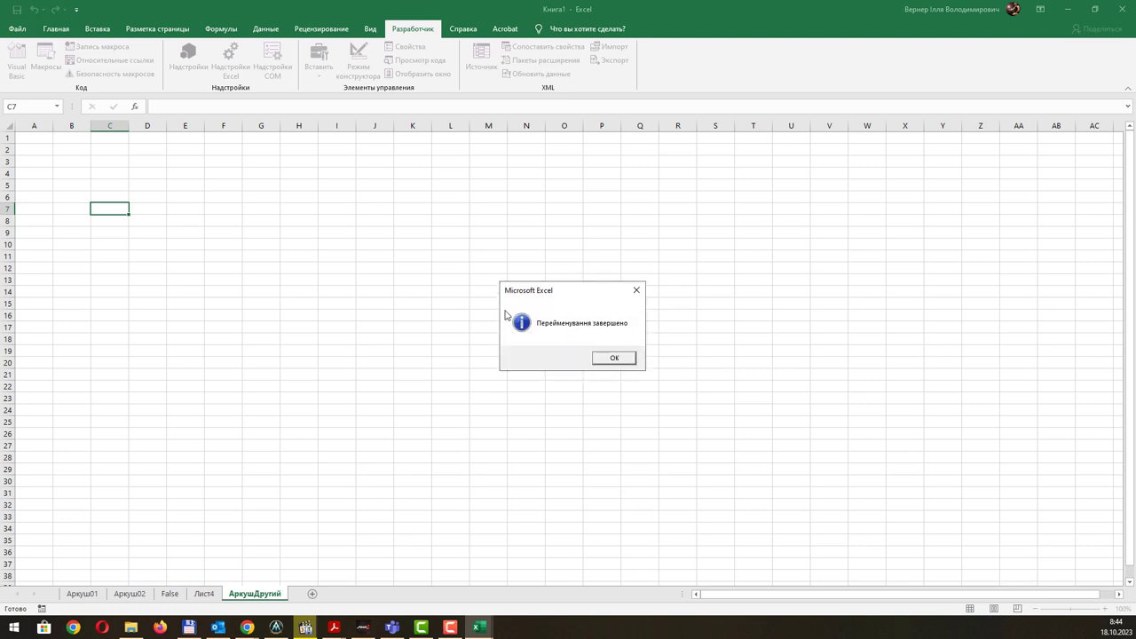
click(610, 359)
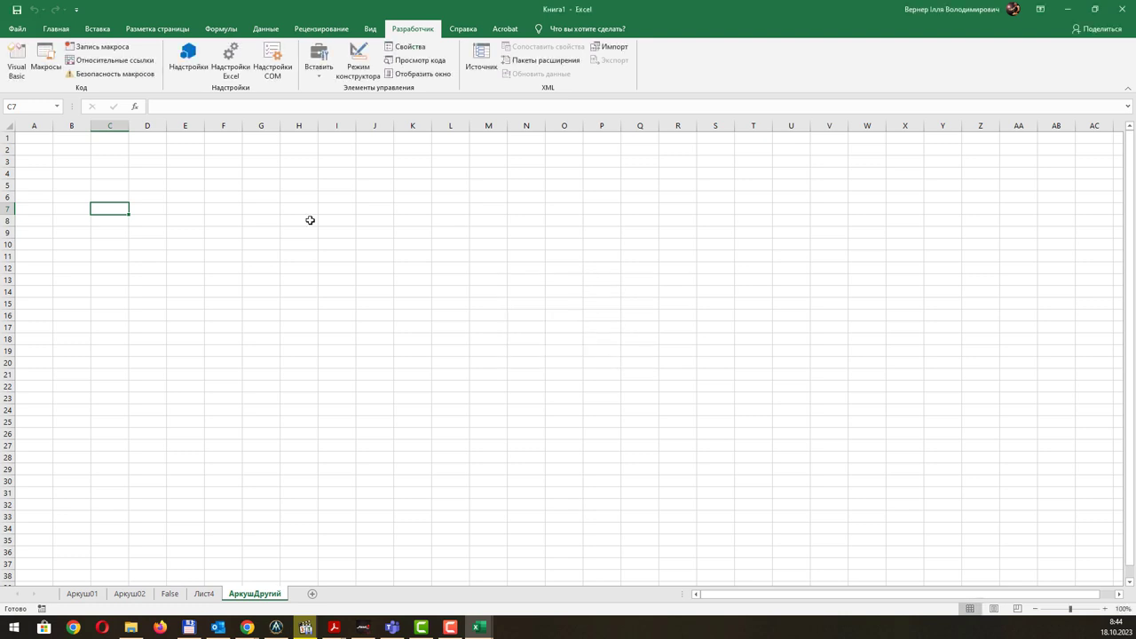
Replace ActiveSheet with mySheet so the line reads If S <> "" Then mySheet.Name = S.
click(15, 71)
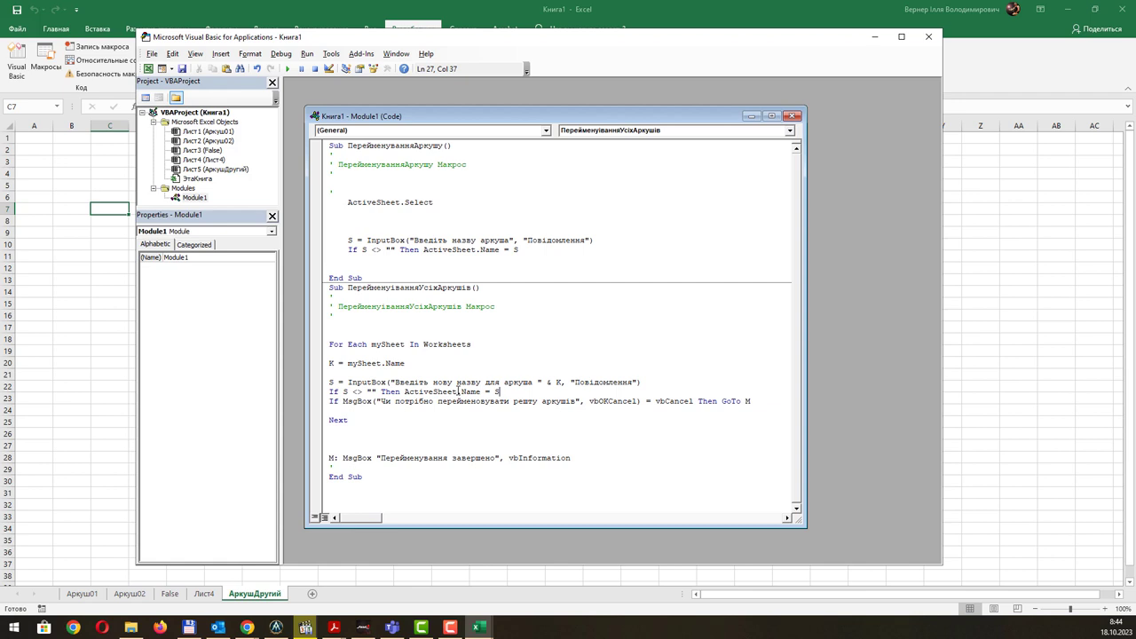
double_click(356, 363)
double_click(442, 391)
text(mySheet)
click(453, 407)
Run the ПерейменуванняУсіхАркушів macro from the workbook's macro list.
click(49, 77)
click(316, 281)
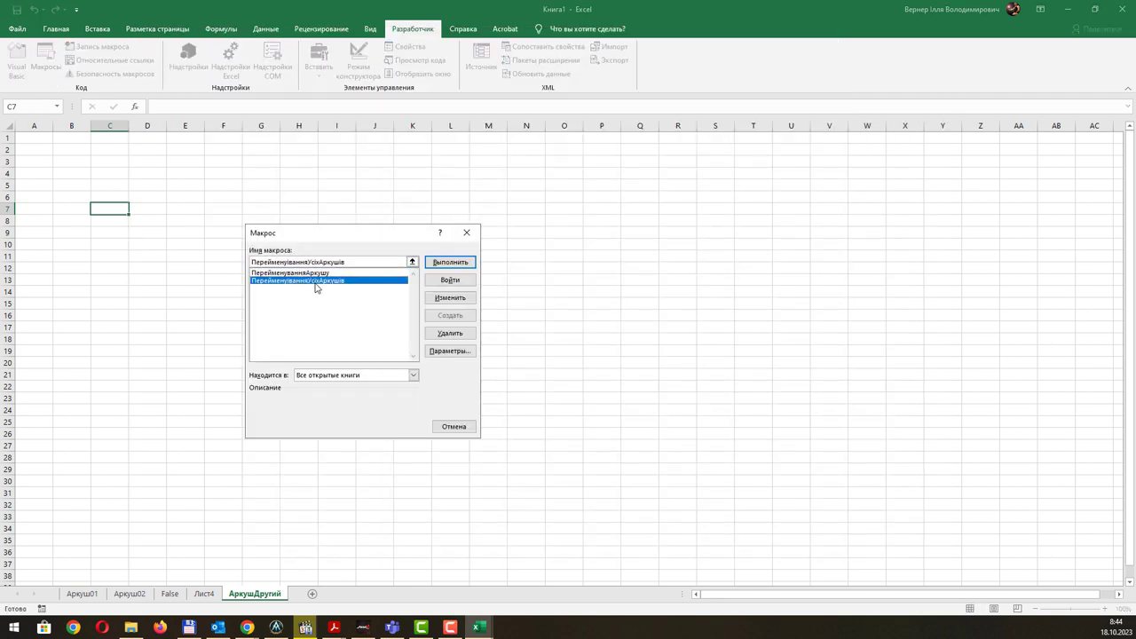
click(451, 262)
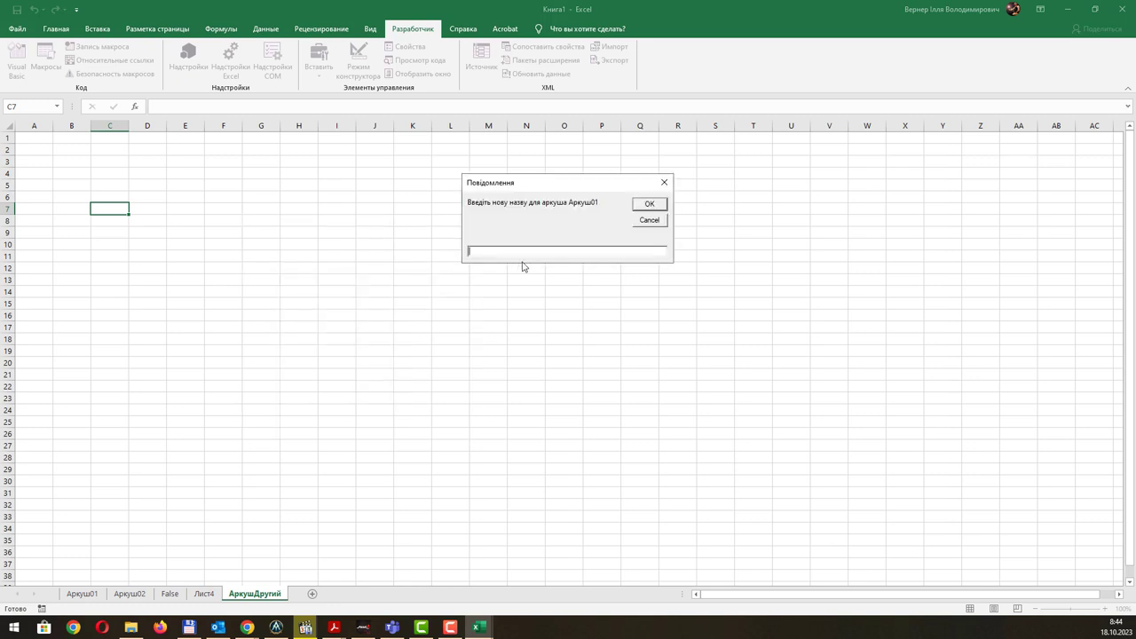
Rename the first sheet to АрПерший in the macro's prompt.
drag(575, 189, 522, 278)
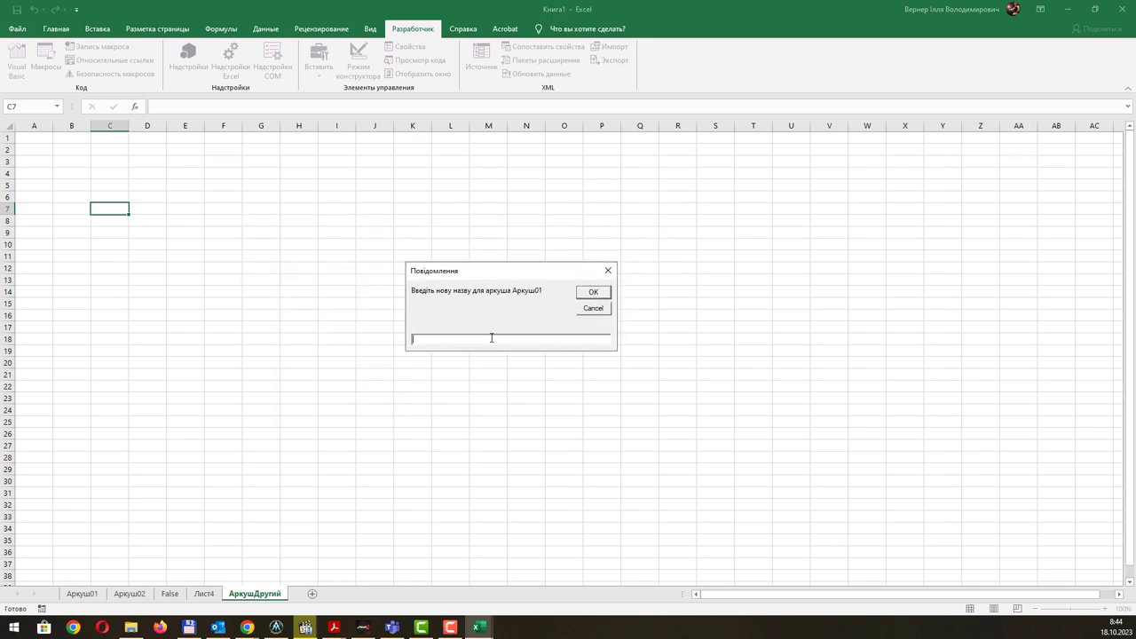
text(Арек)
key(BackSpace)
key(BackSpace)
text(Пе)
text(рший)
key(ctrl+a)
key(ctrl+c)
click(583, 296)
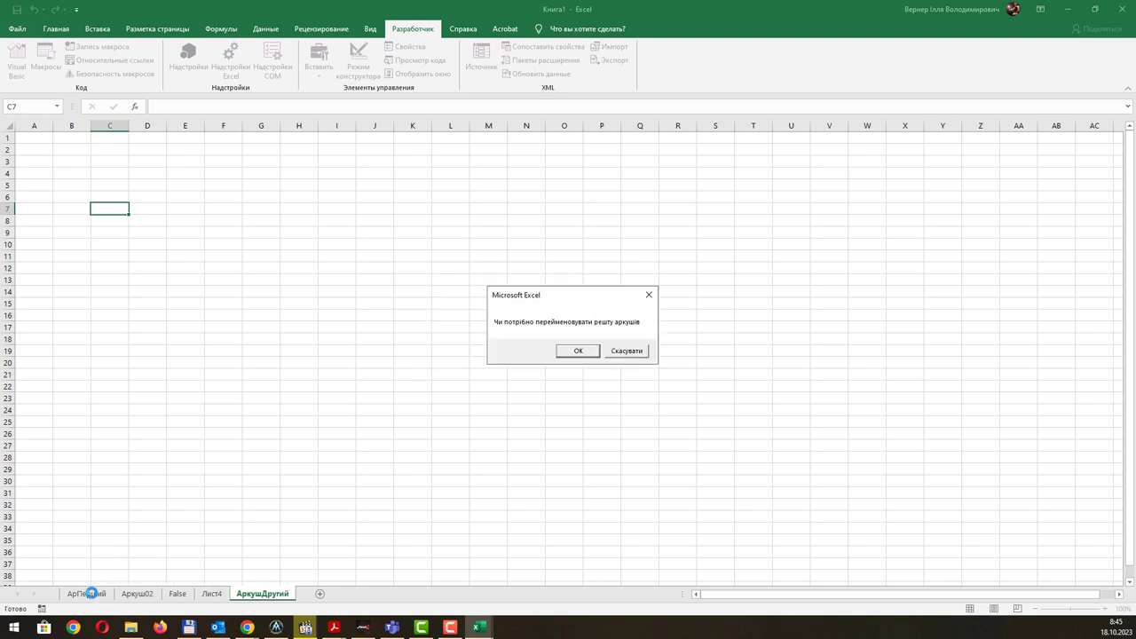
Continue the macro and rename the second sheet to АрДругий.
click(575, 352)
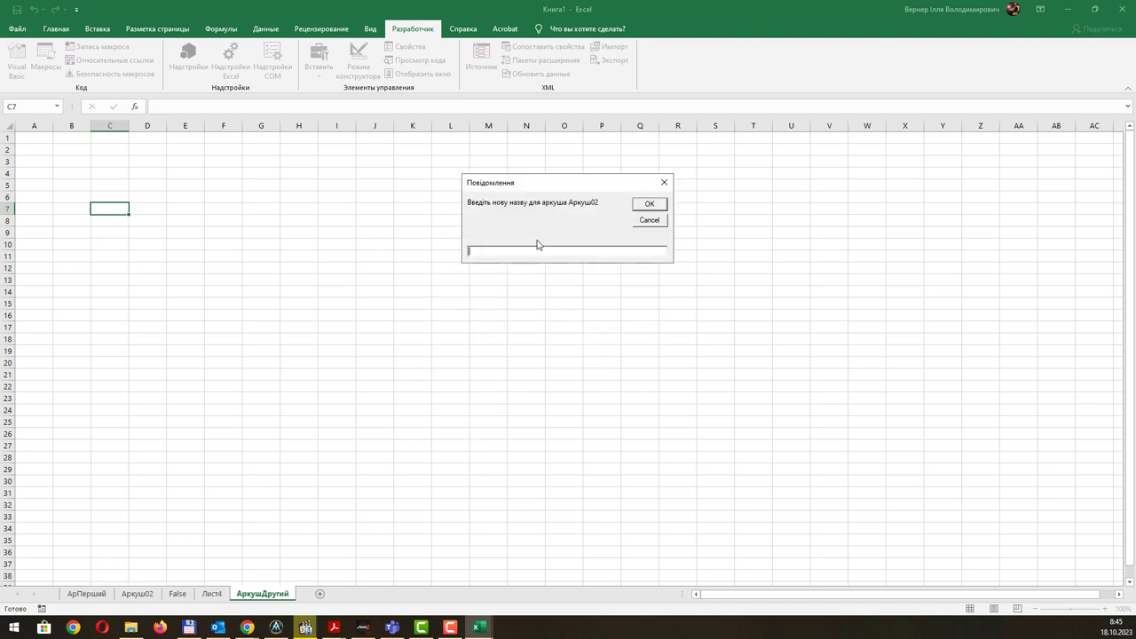
key(ctrl+v)
drag(480, 249, 534, 251)
key(BackSpace)
key(BackSpace)
text(Другий)
click(649, 205)
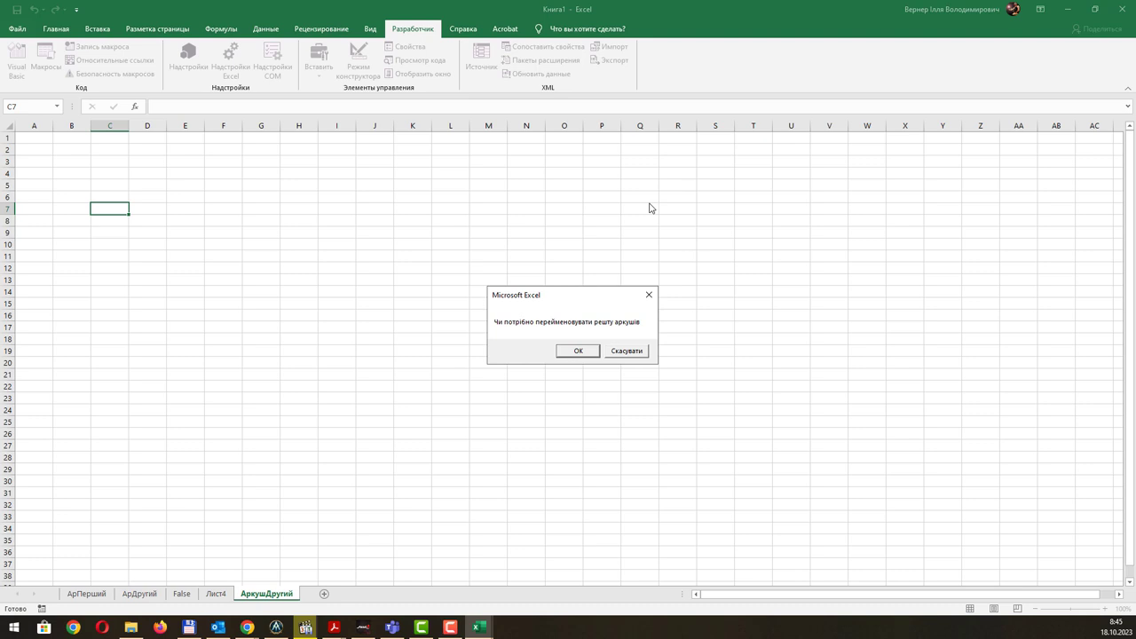
Rename the third sheet to АрТретій, then stop renaming and dismiss the finish message.
click(566, 354)
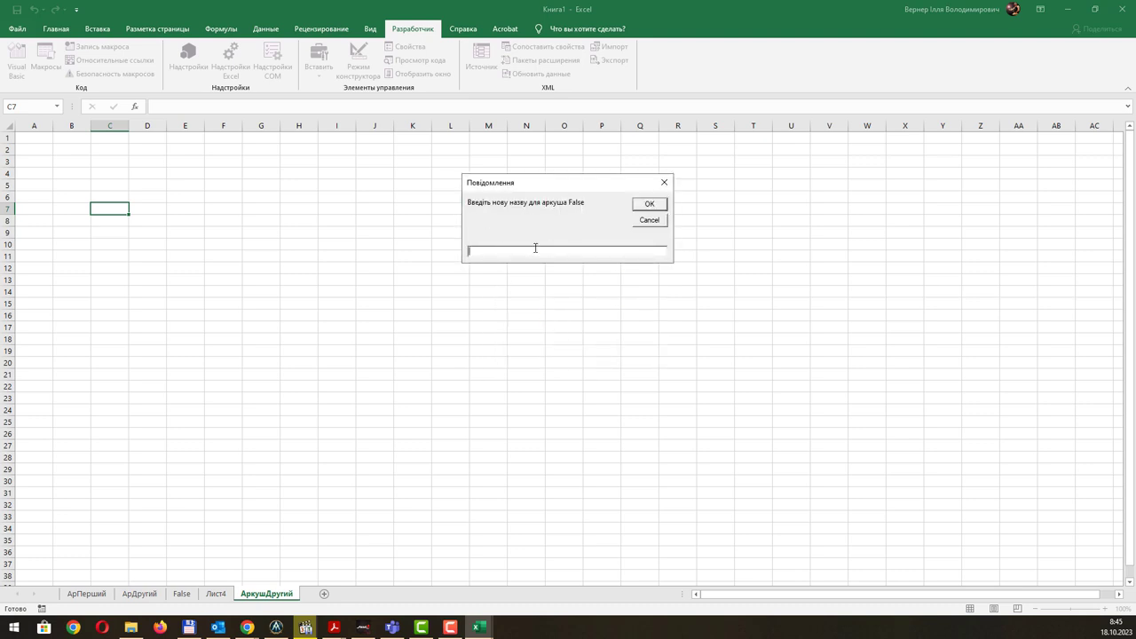
text(АрПерший)
drag(475, 251, 571, 246)
text(Тр)
text(етій)
click(648, 205)
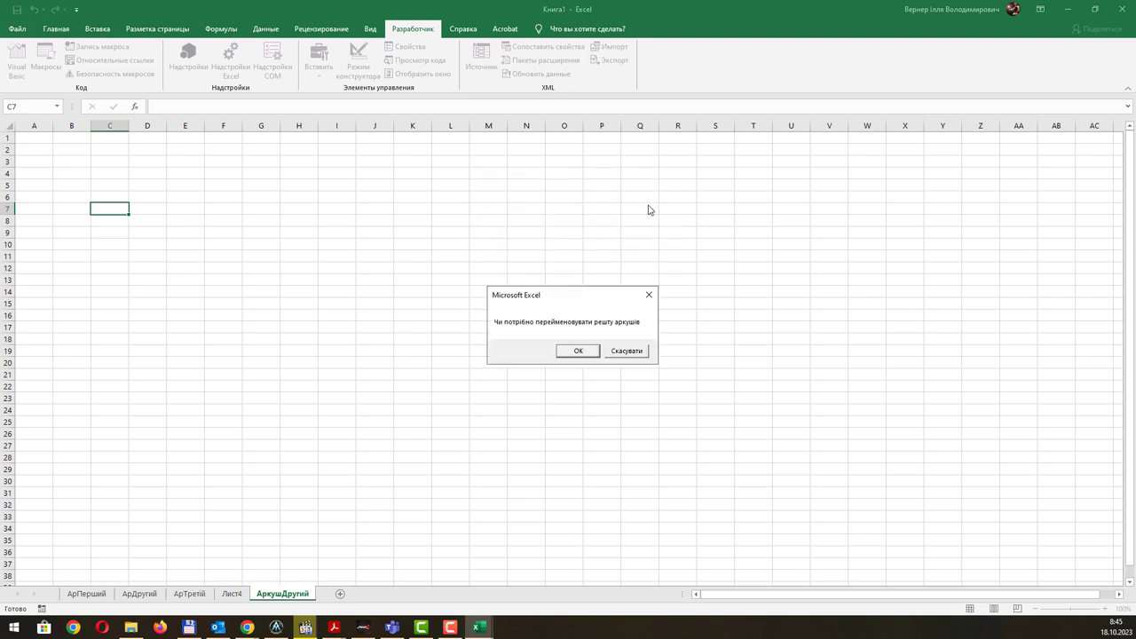
click(625, 353)
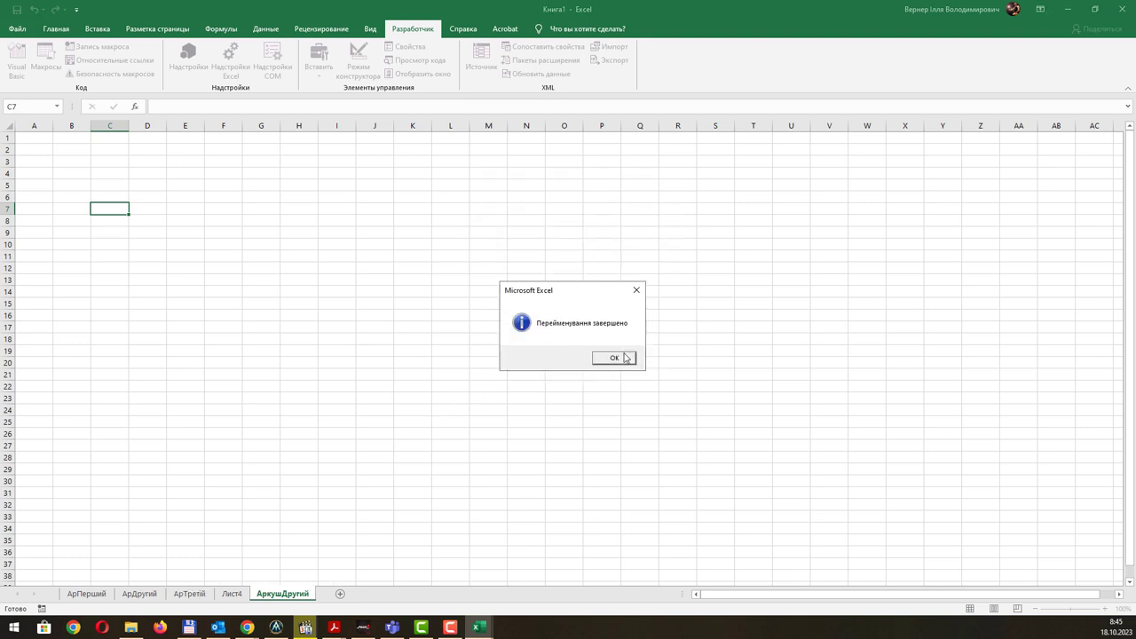
click(612, 357)
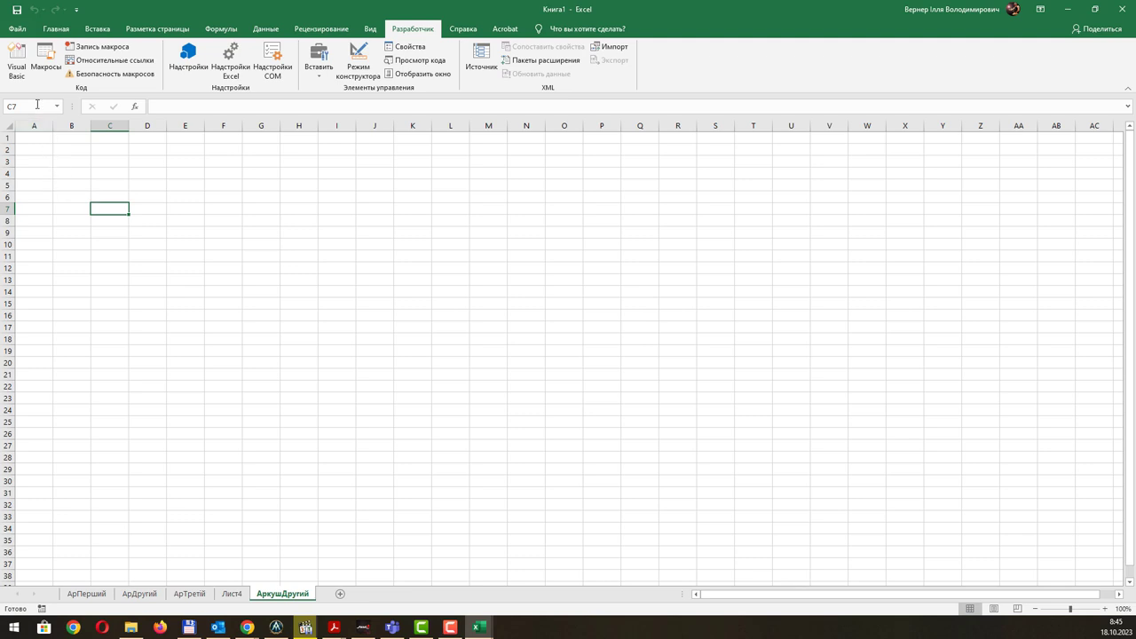
click(16, 64)
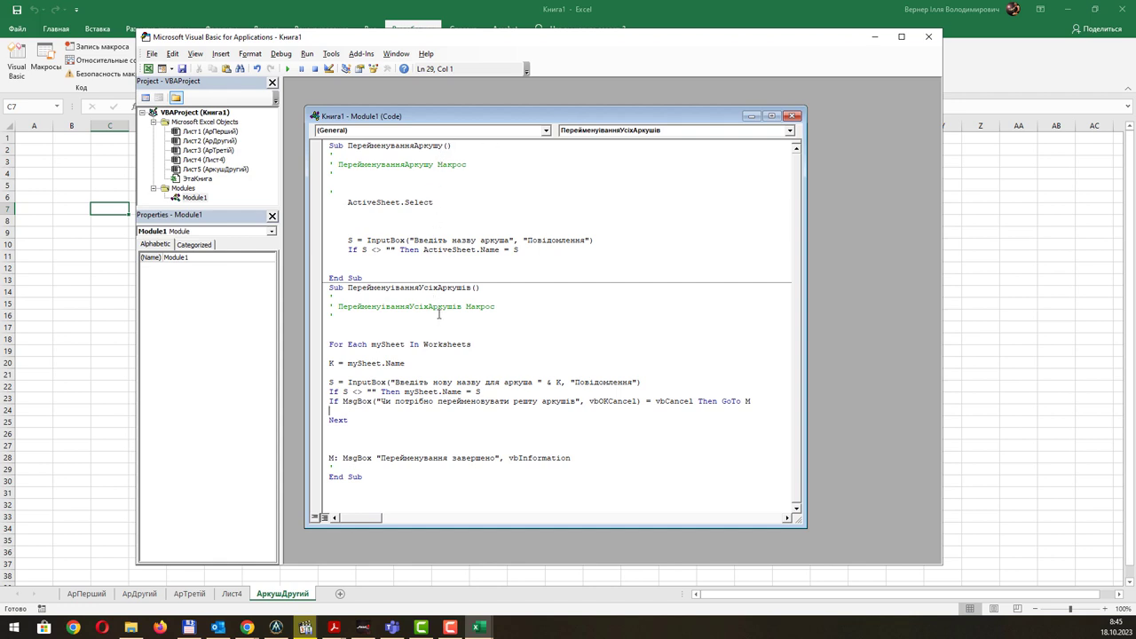
click(333, 627)
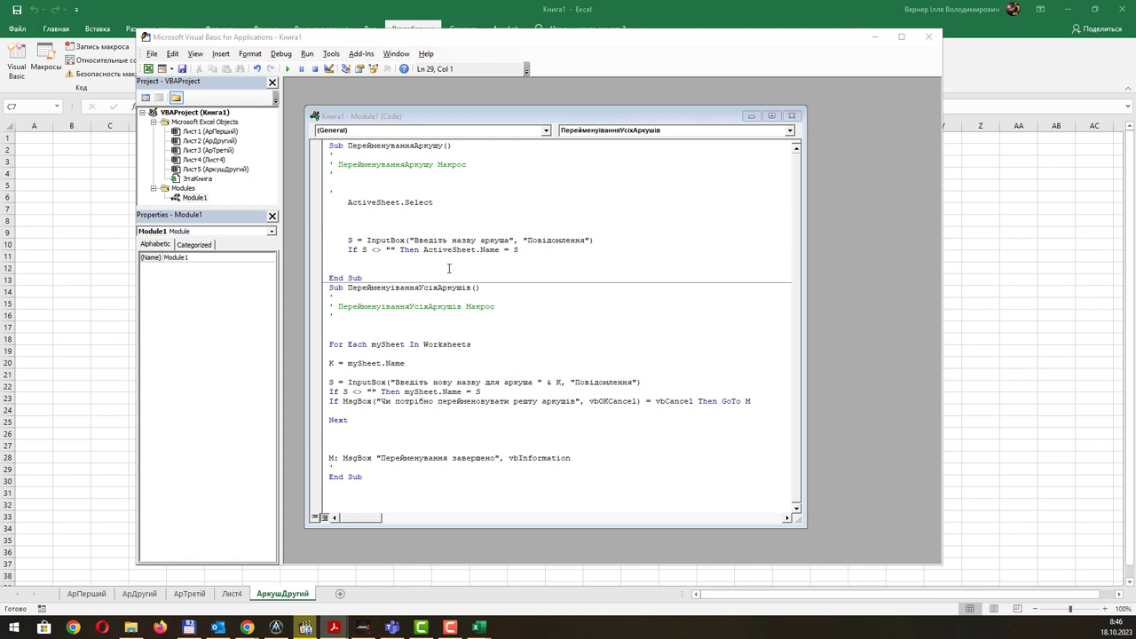
click(78, 197)
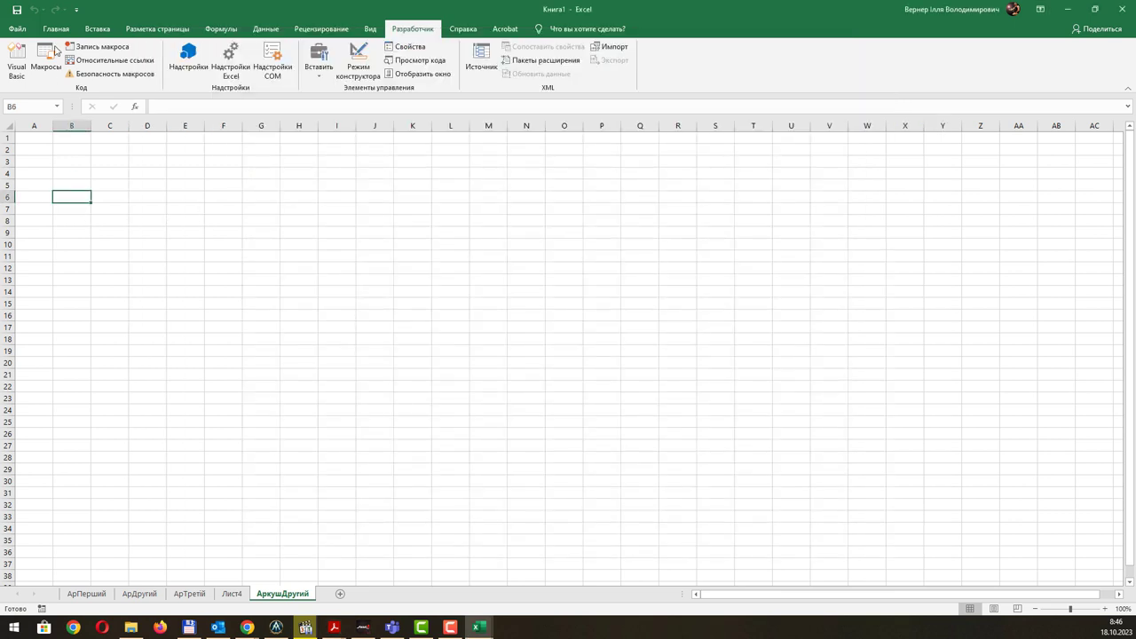
click(16, 9)
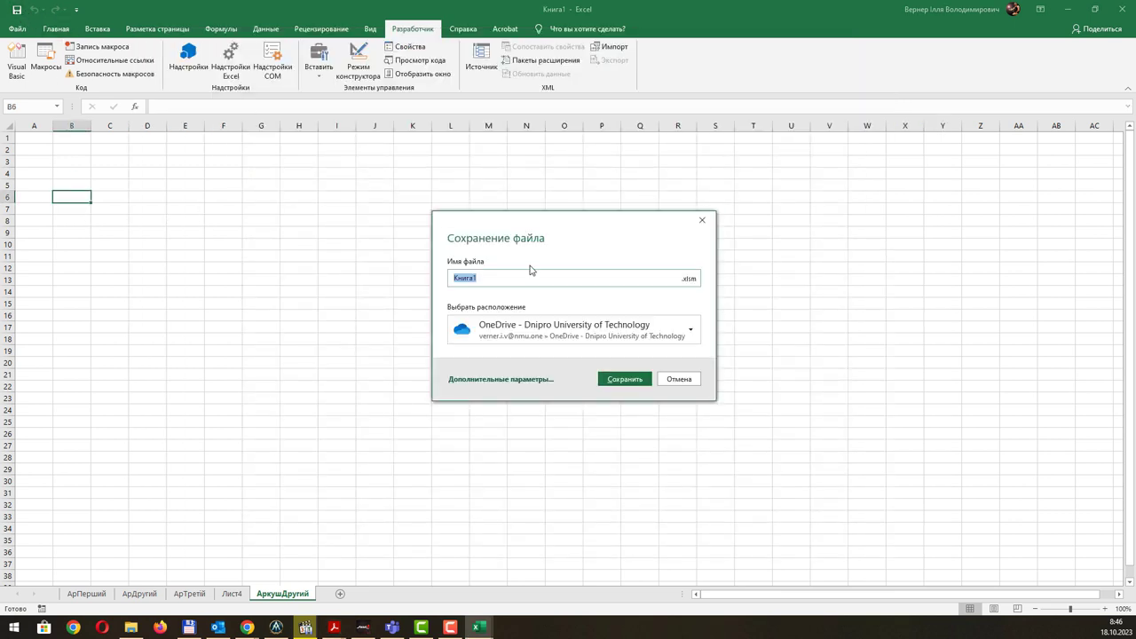
click(538, 332)
click(539, 333)
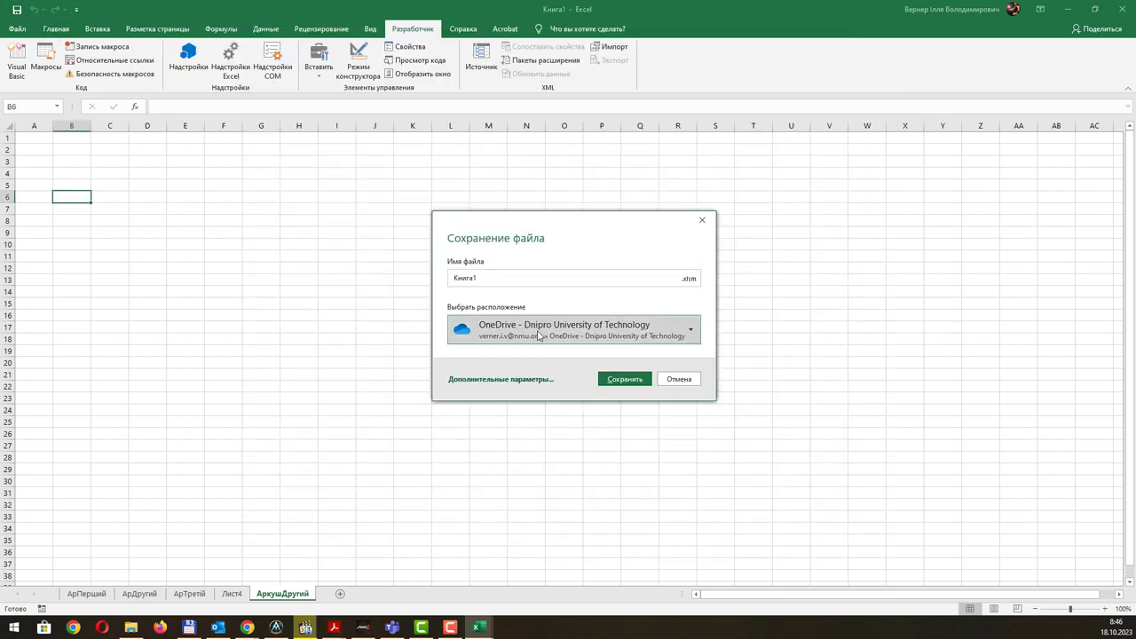
click(501, 380)
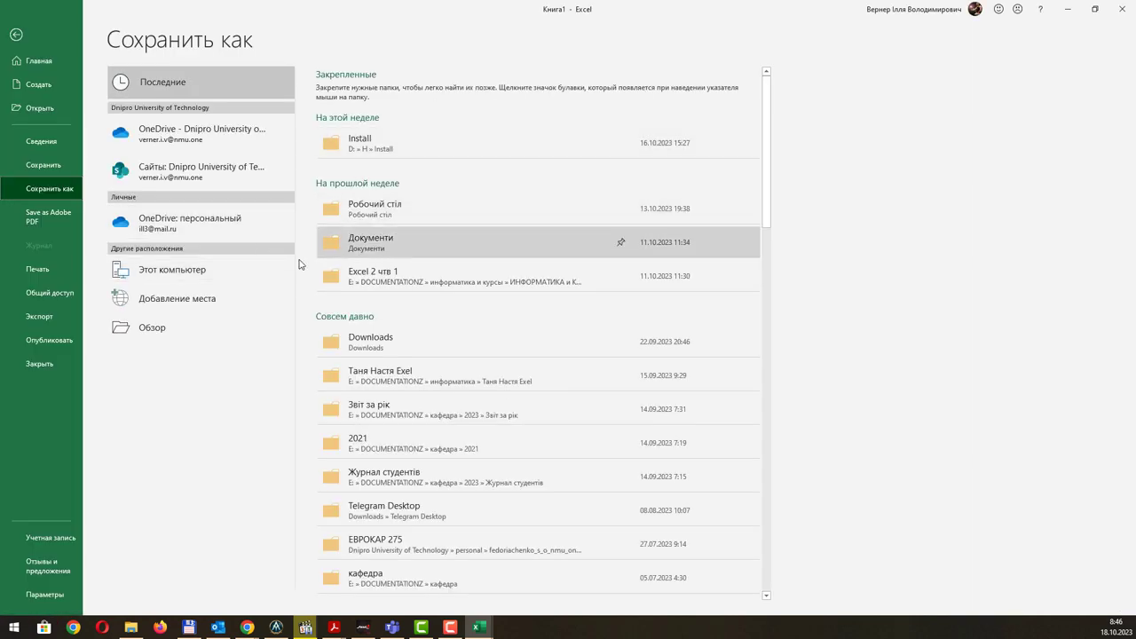
click(477, 194)
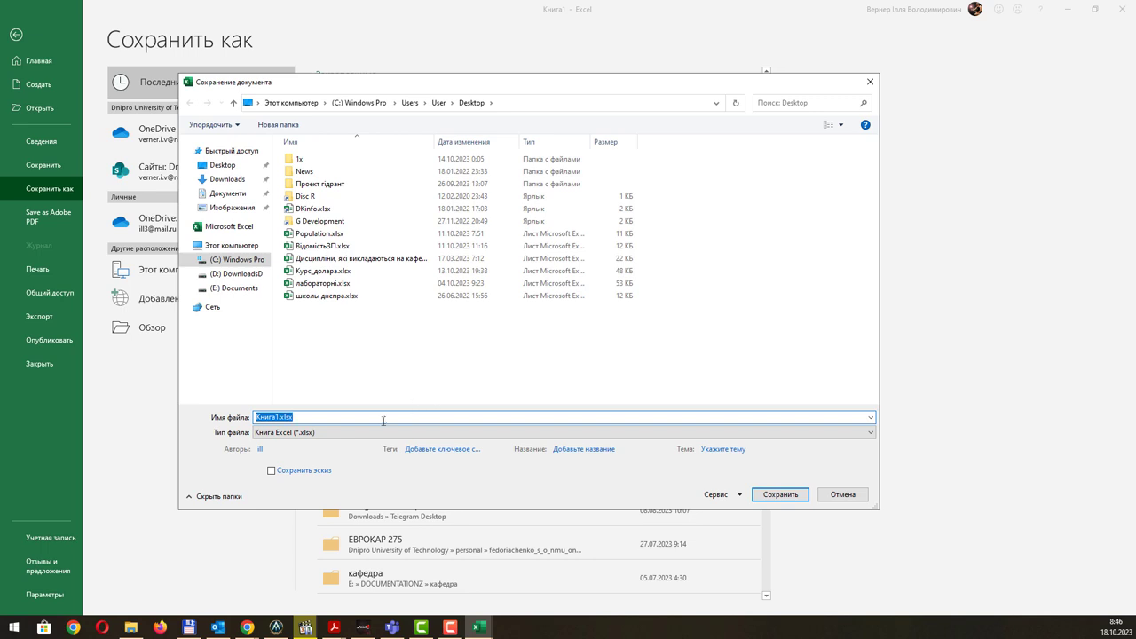
click(377, 432)
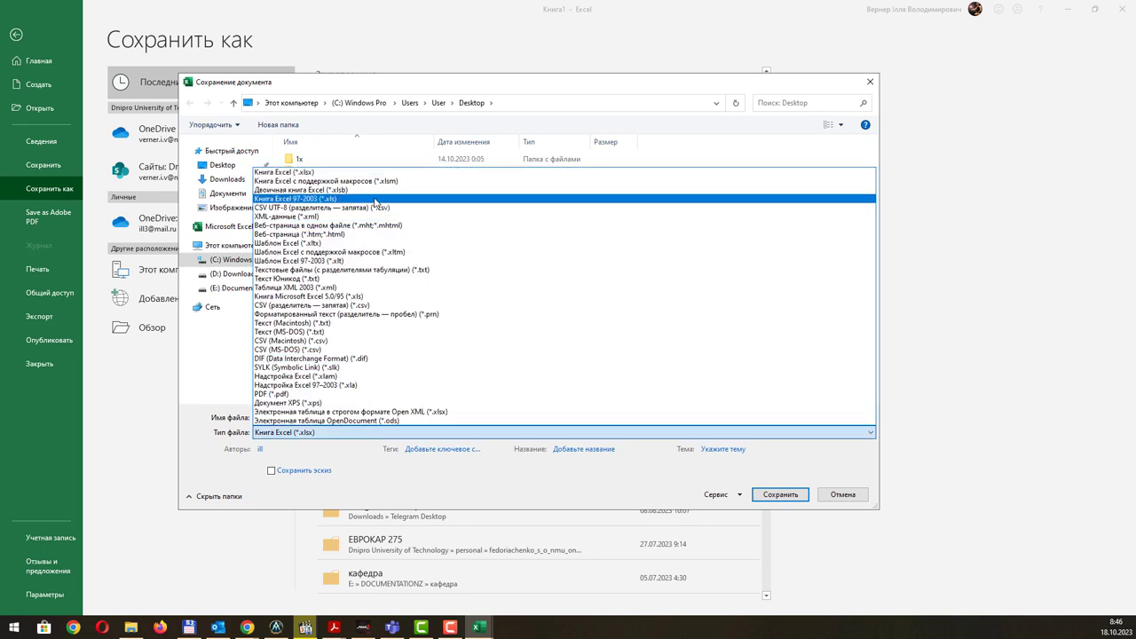
click(390, 181)
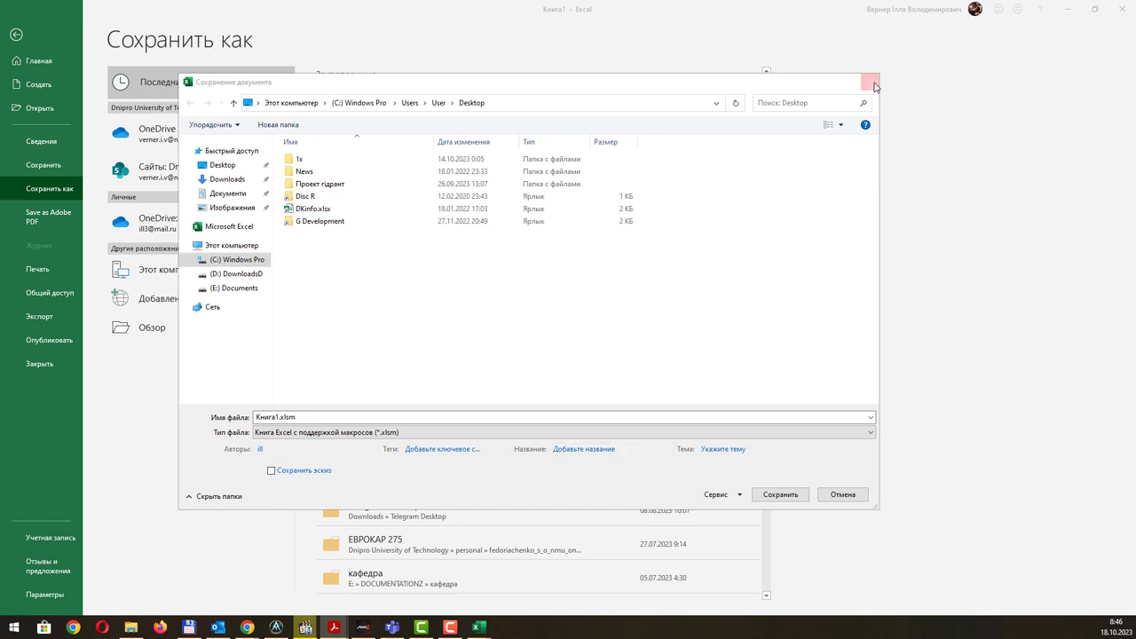
click(871, 83)
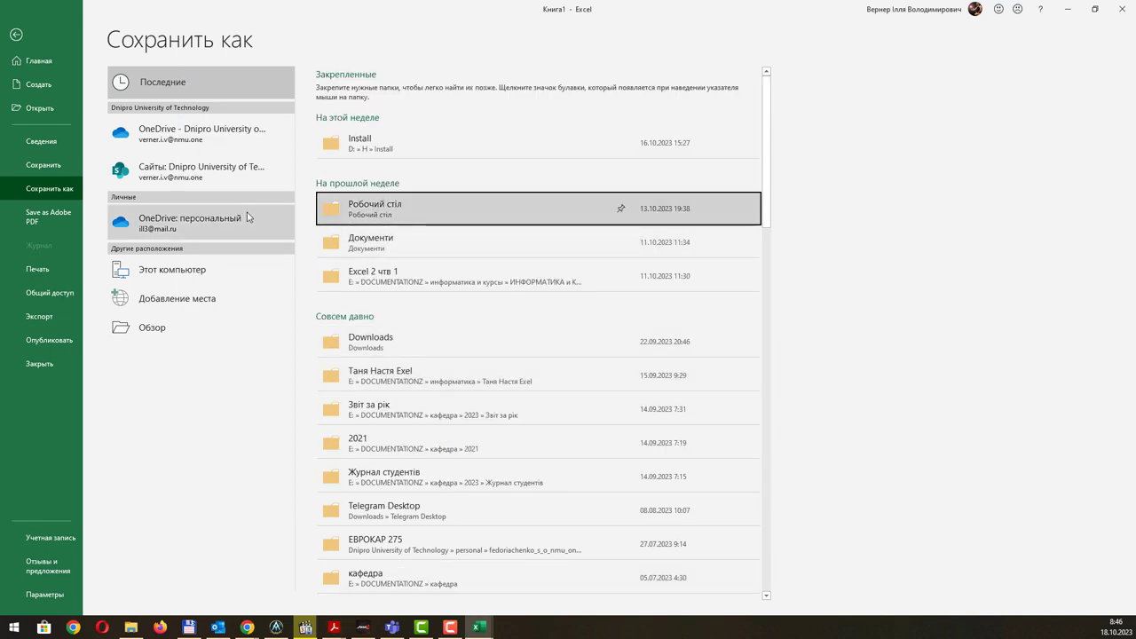
click(16, 36)
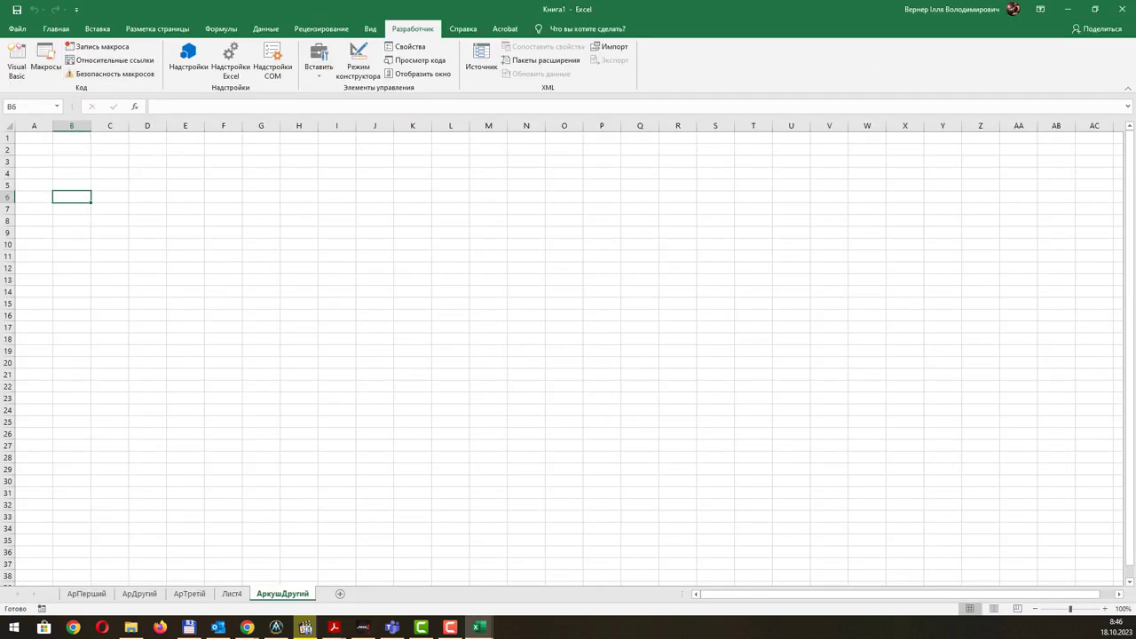